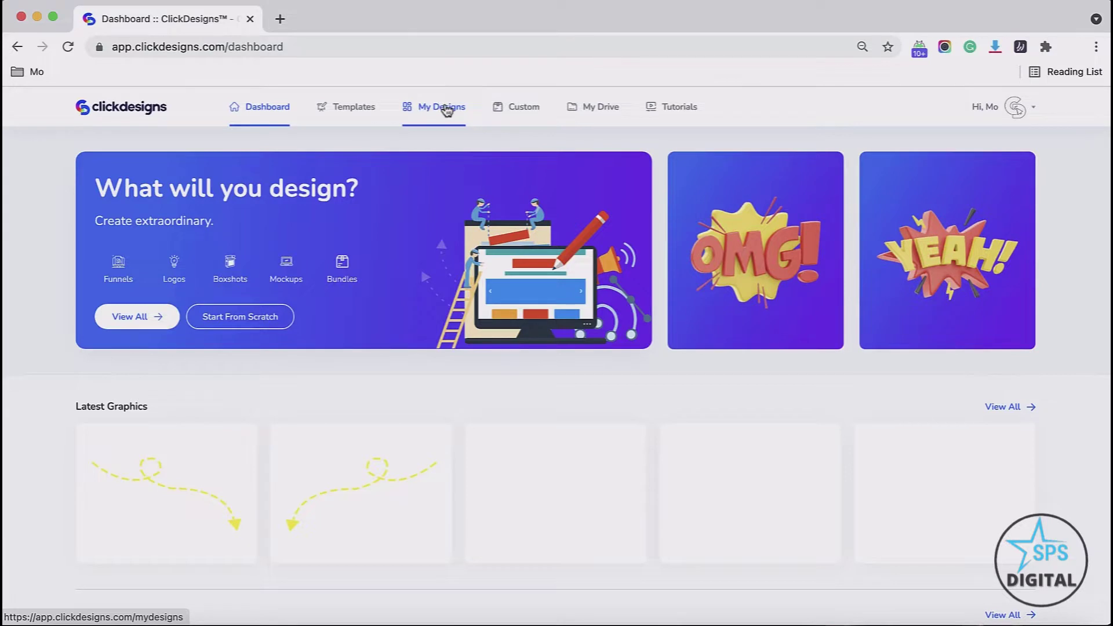
# Browse the Graphics template gallery, loading two extra batches of templates
pyautogui.click(360, 113)
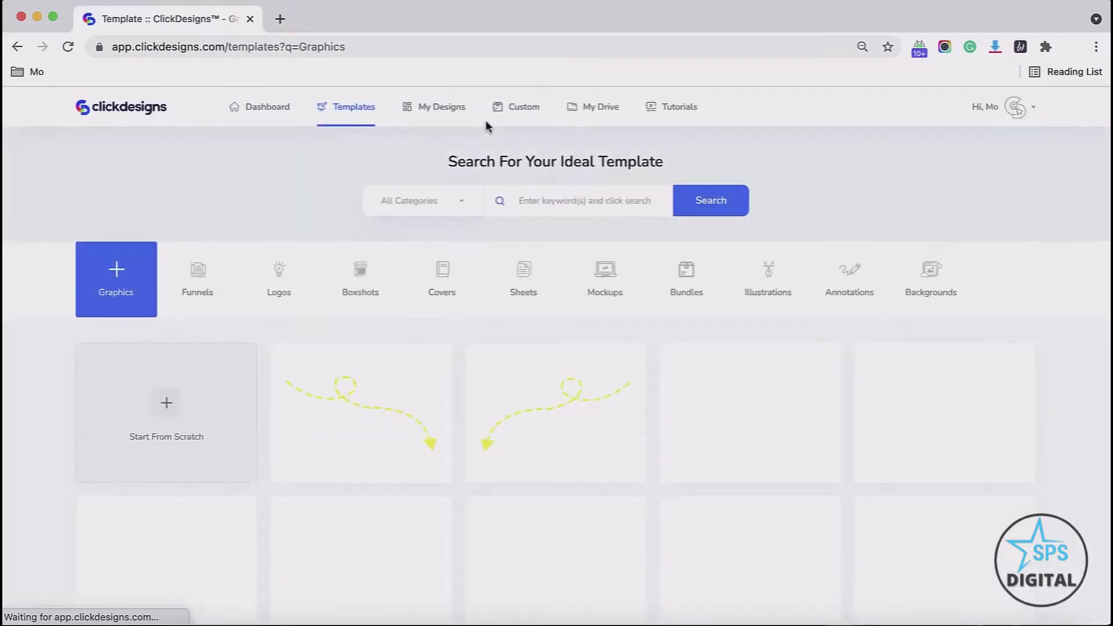
pyautogui.scroll(-4, 427, 313)
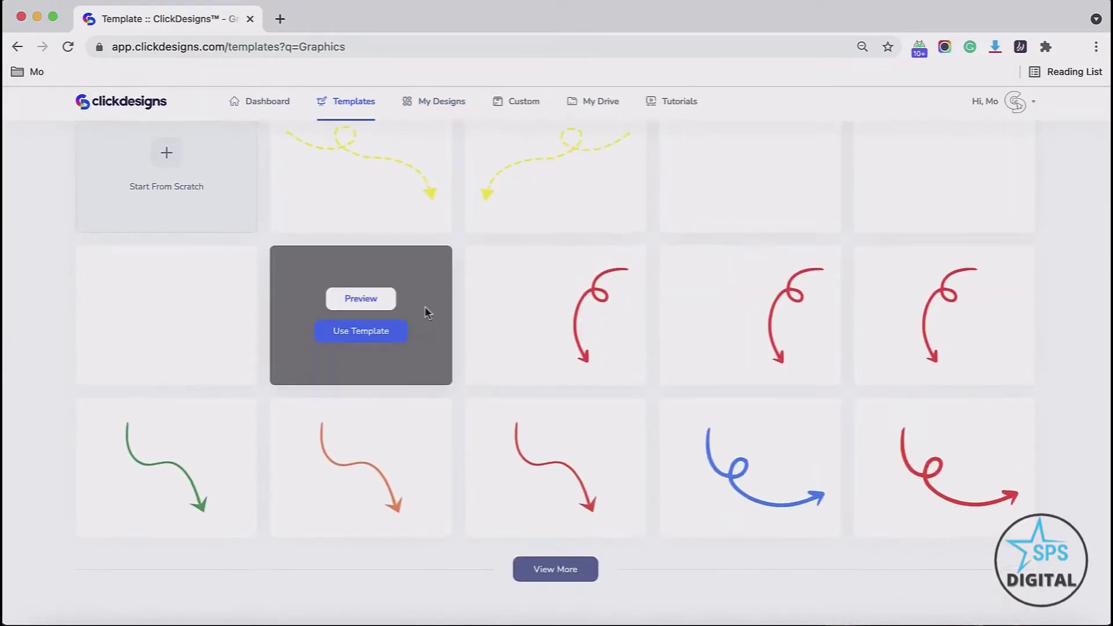
pyautogui.click(554, 574)
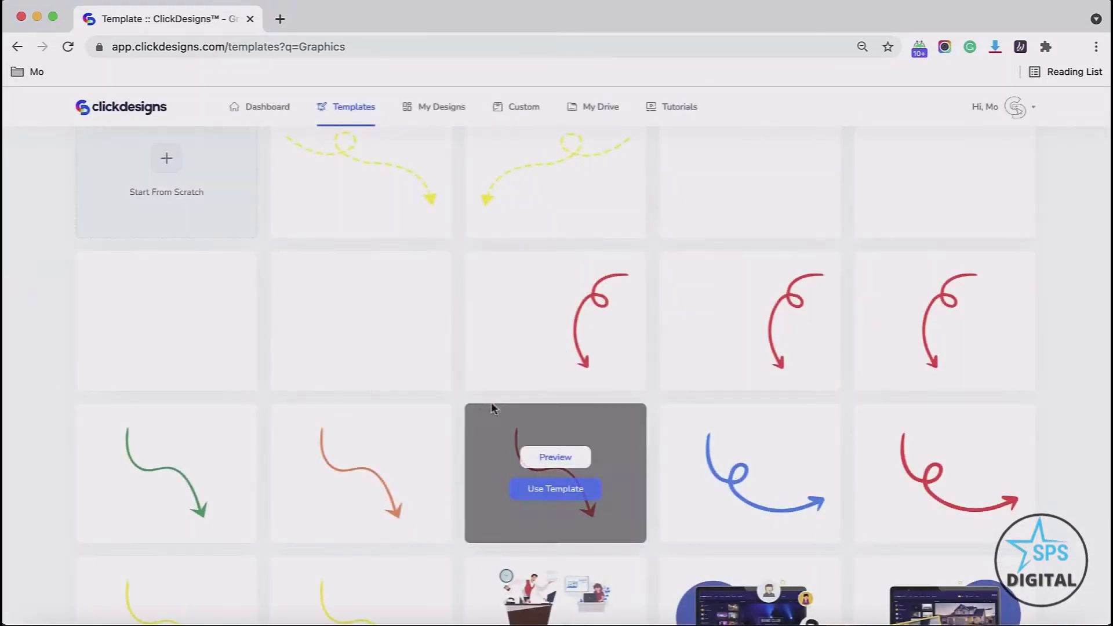
pyautogui.scroll(-8, 472, 400)
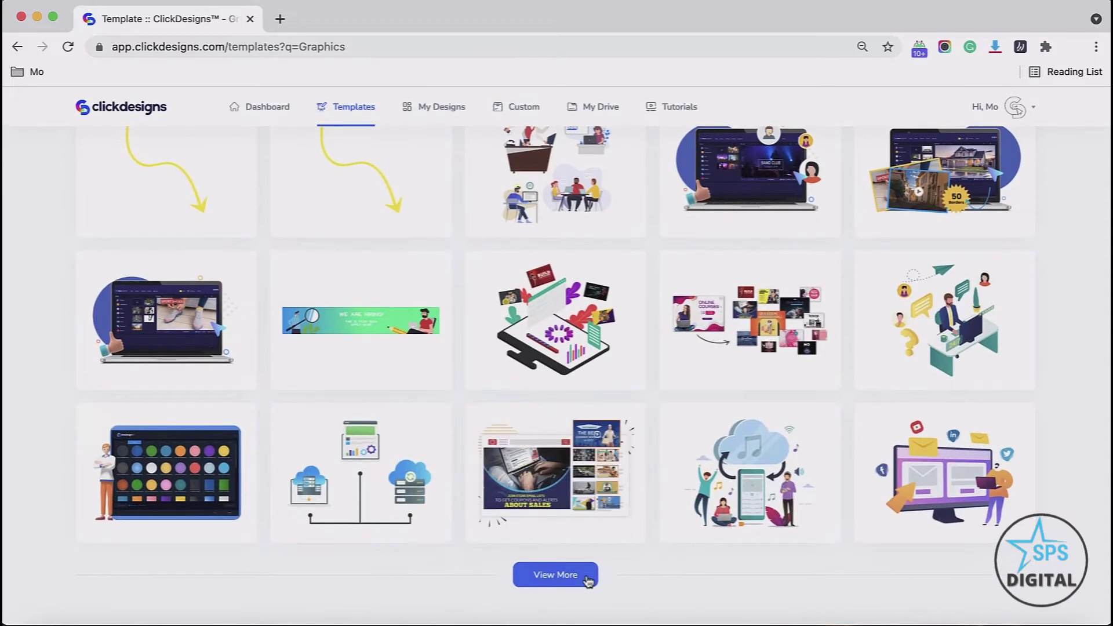
pyautogui.click(556, 570)
pyautogui.scroll(-2, 551, 458)
pyautogui.scroll(-10, 550, 452)
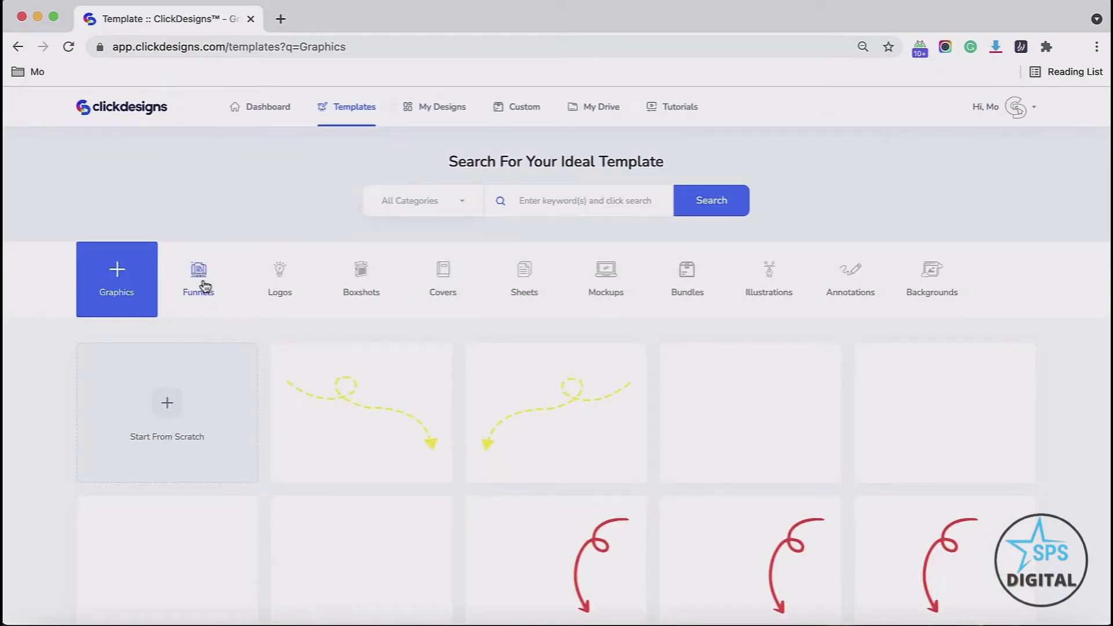
pyautogui.scroll(-1, 203, 284)
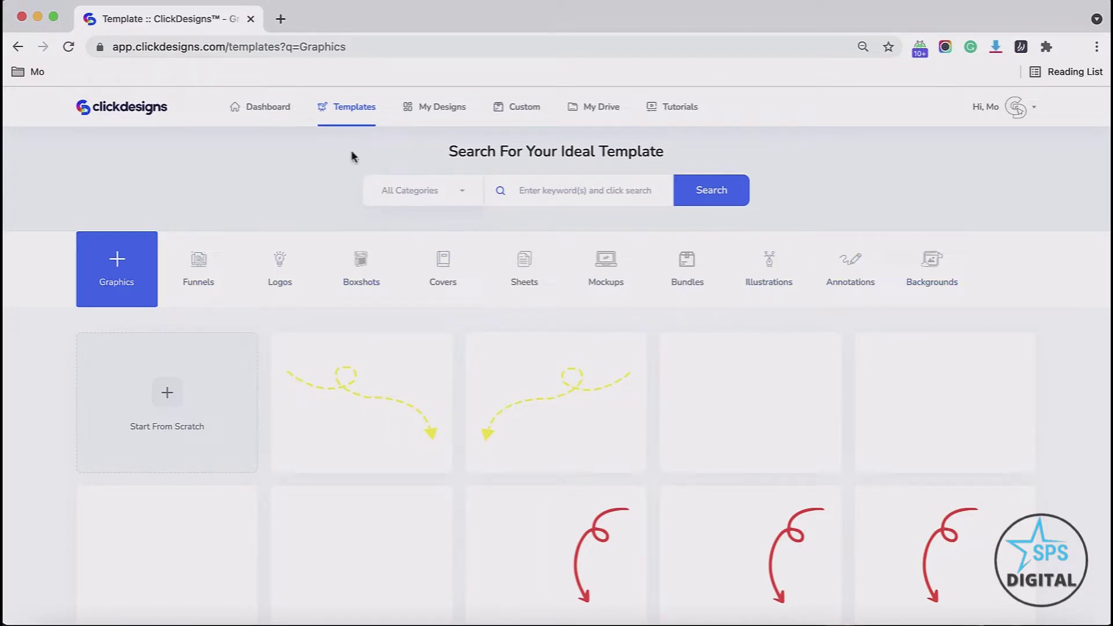
# Look through My Designs, then switch to the Custom bundles page
pyautogui.click(436, 117)
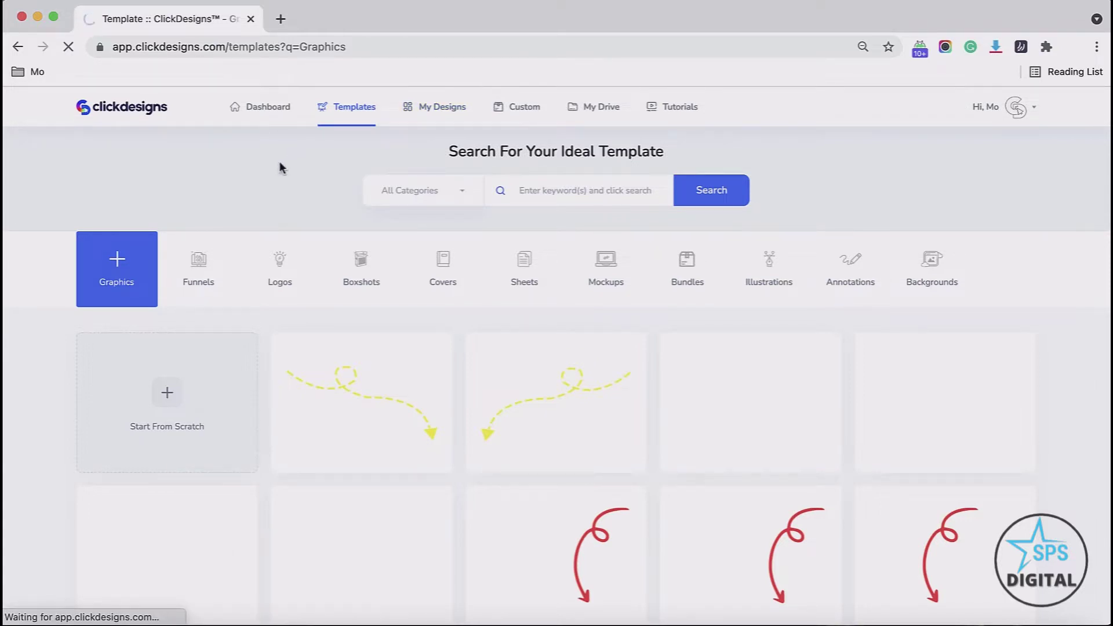
pyautogui.scroll(-3, 434, 401)
pyautogui.scroll(-4, 433, 401)
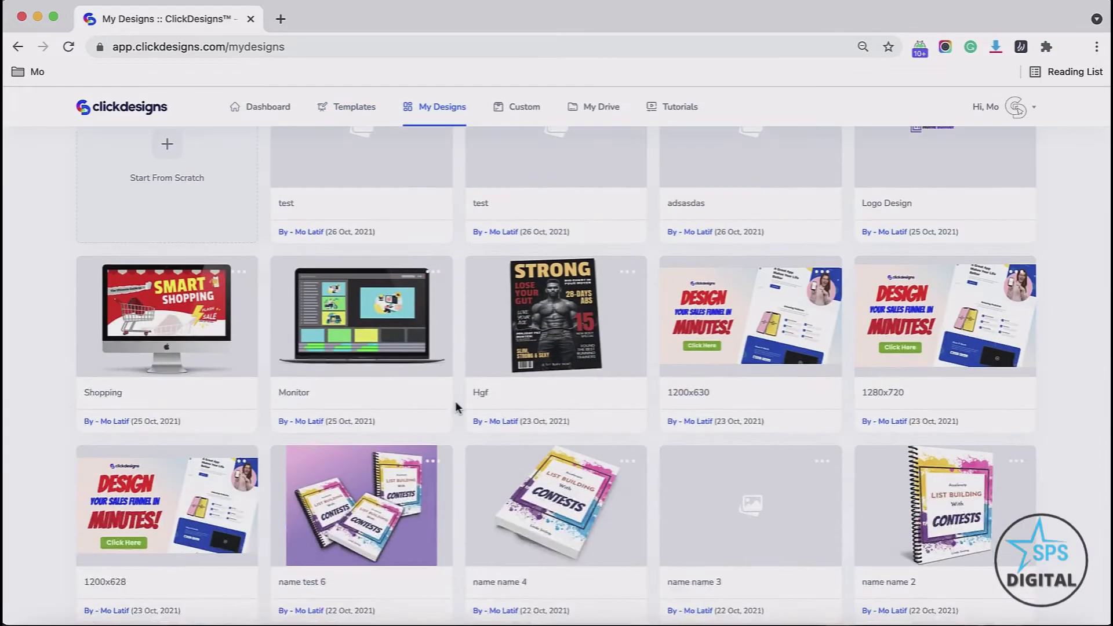
pyautogui.scroll(-10, 455, 401)
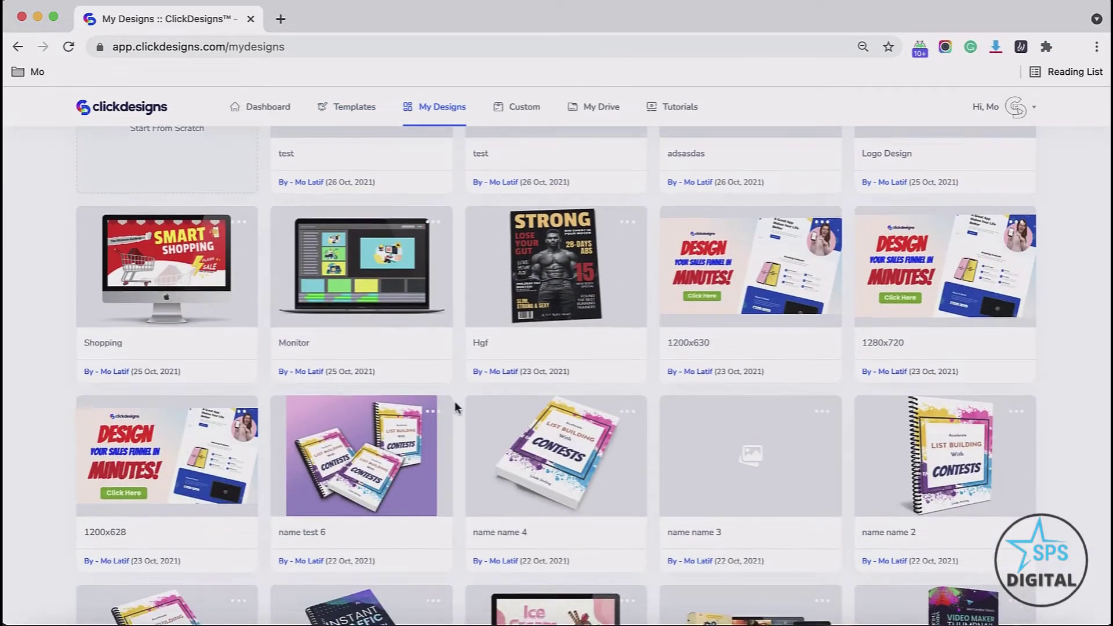
pyautogui.click(522, 107)
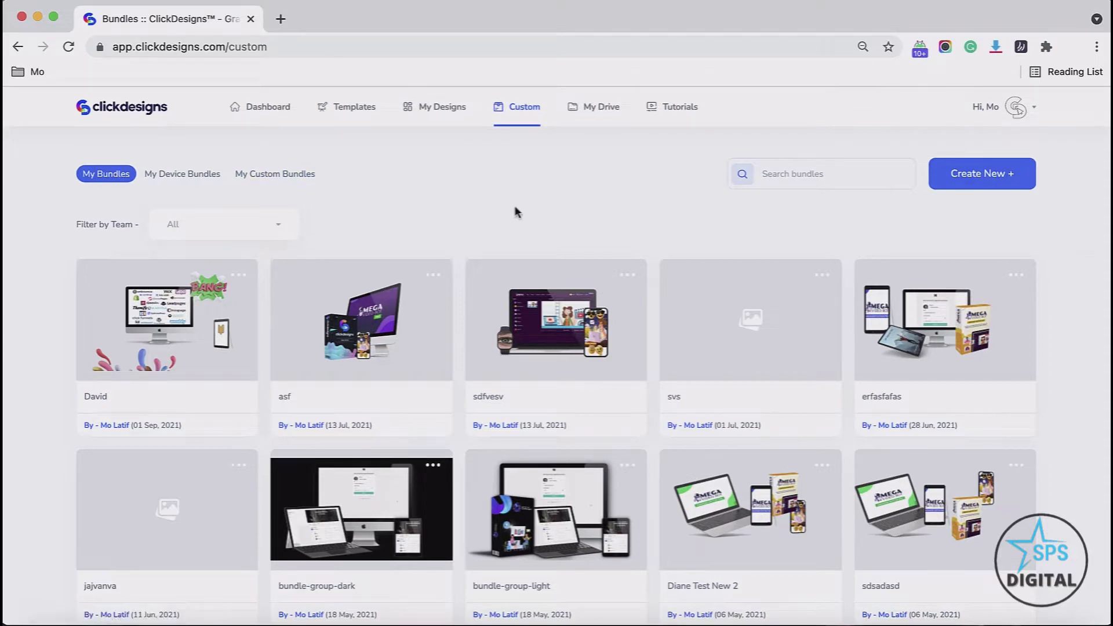
# Load more saved bundles, view My Custom Bundles, then go to the Tutorials training center
pyautogui.scroll(-5, 516, 217)
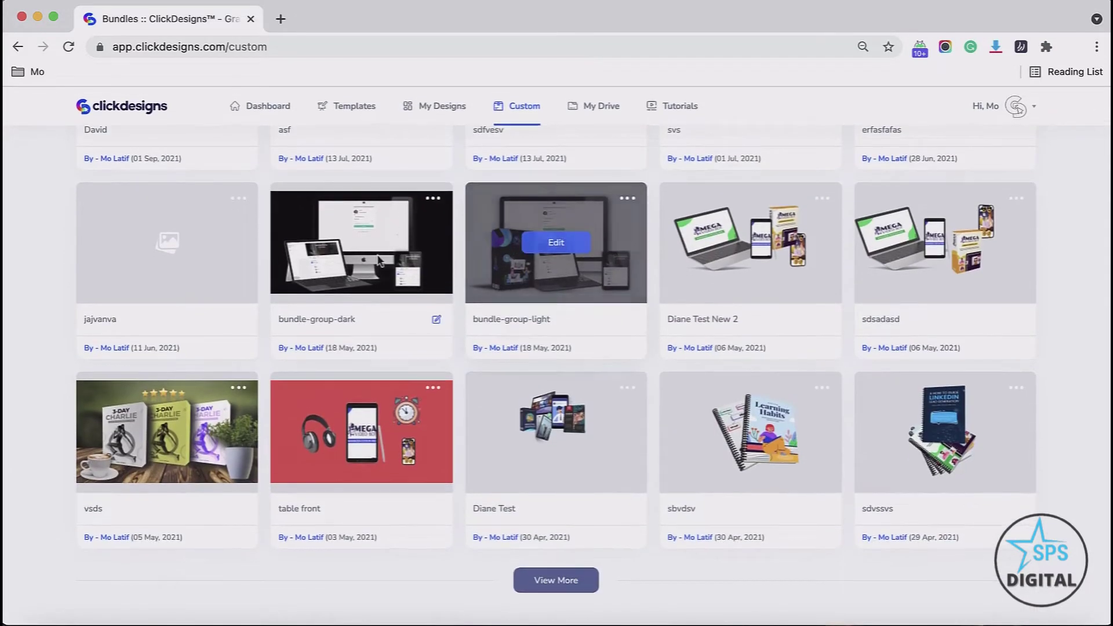
pyautogui.click(553, 585)
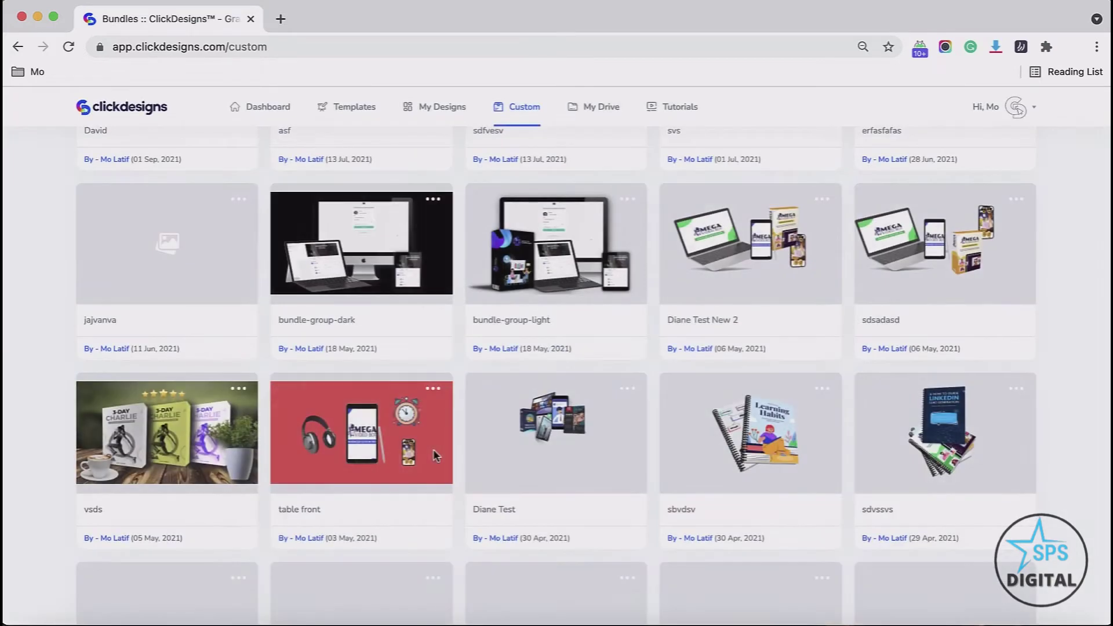
pyautogui.scroll(1, 433, 450)
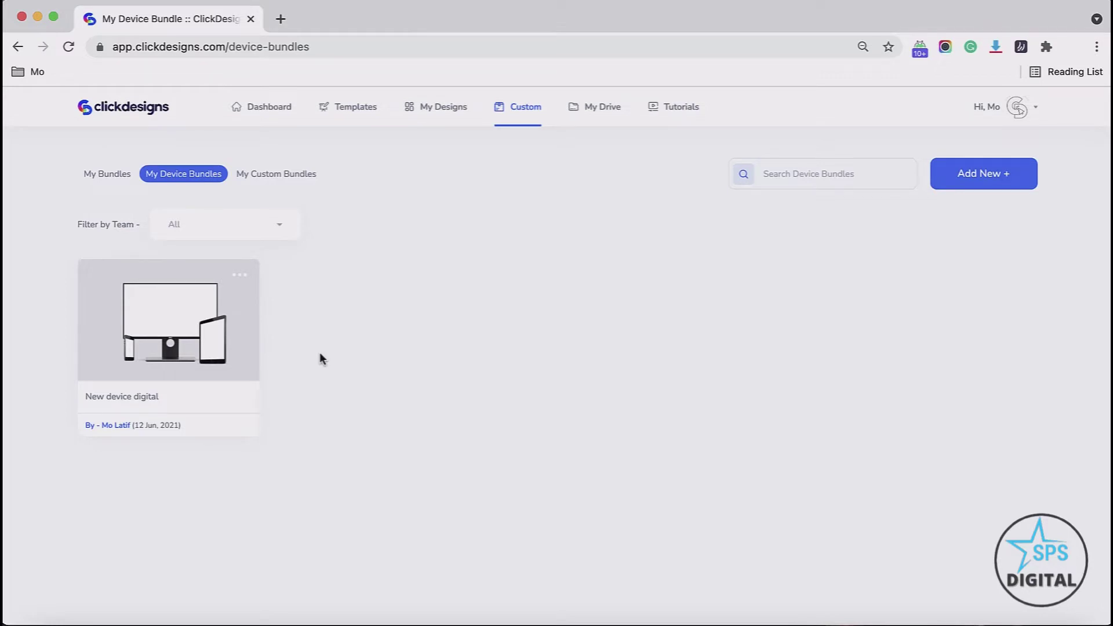
pyautogui.click(278, 174)
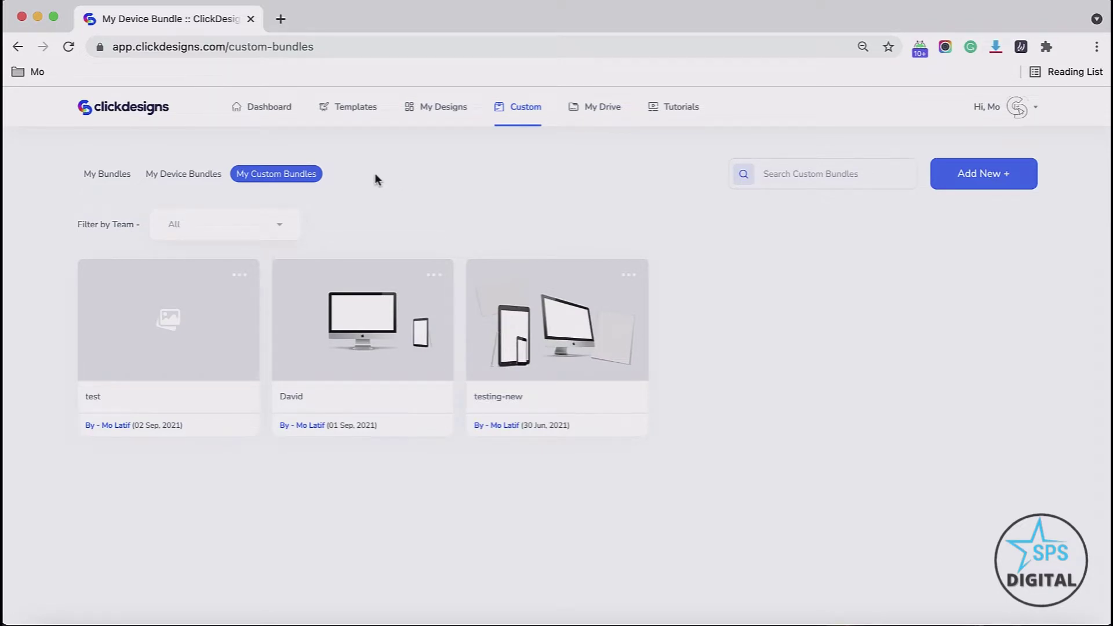
pyautogui.click(674, 108)
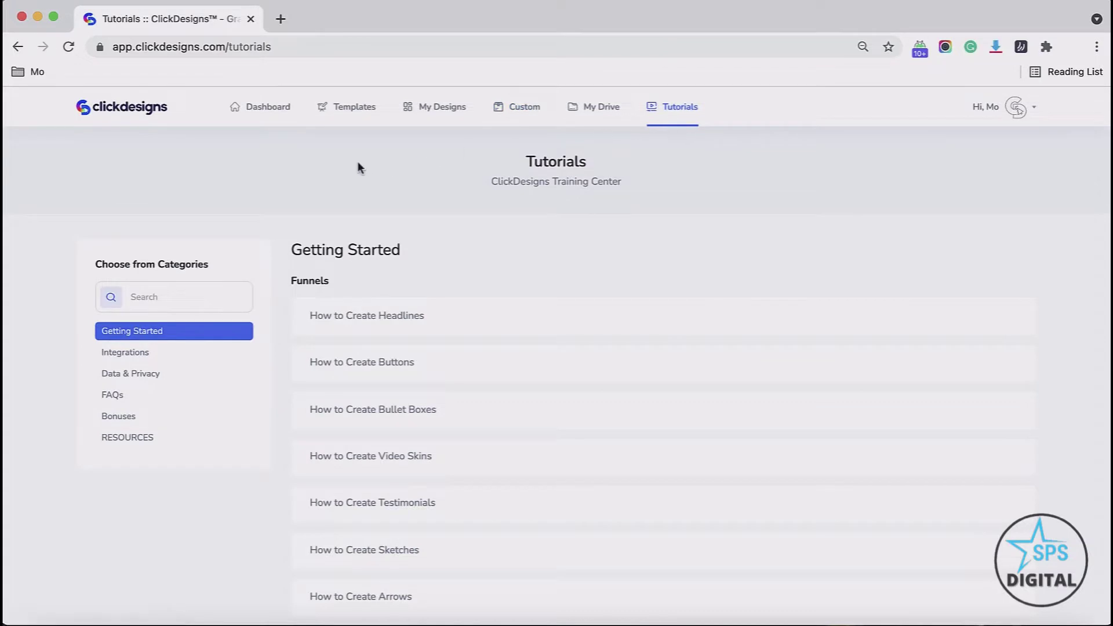
# Return to the Dashboard and look over Latest Graphics and My Designs
pyautogui.click(266, 108)
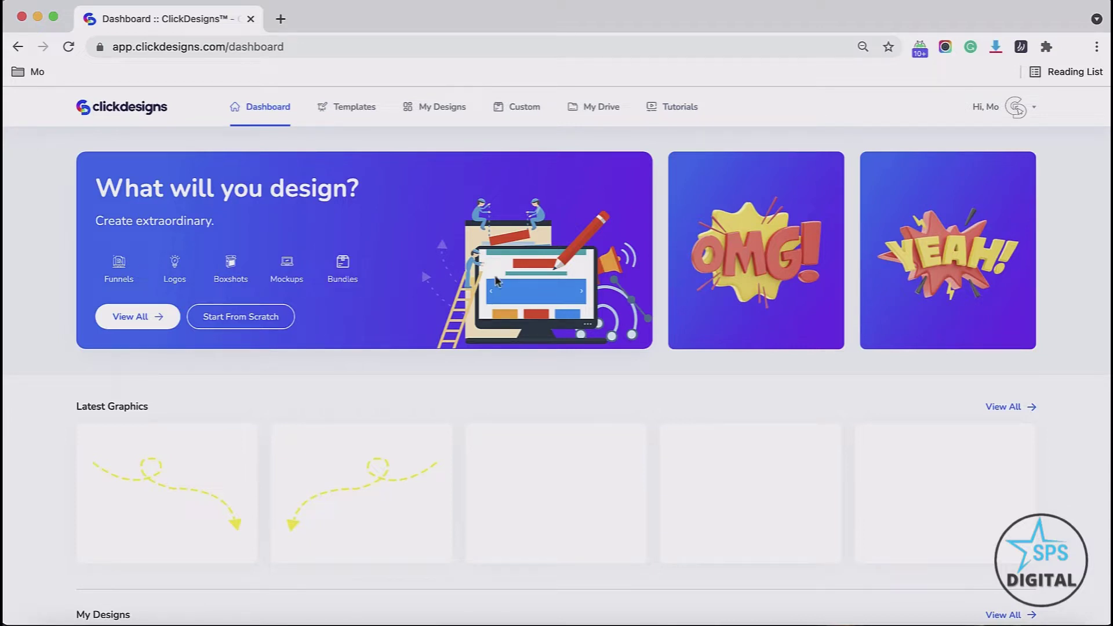
pyautogui.scroll(-3, 415, 336)
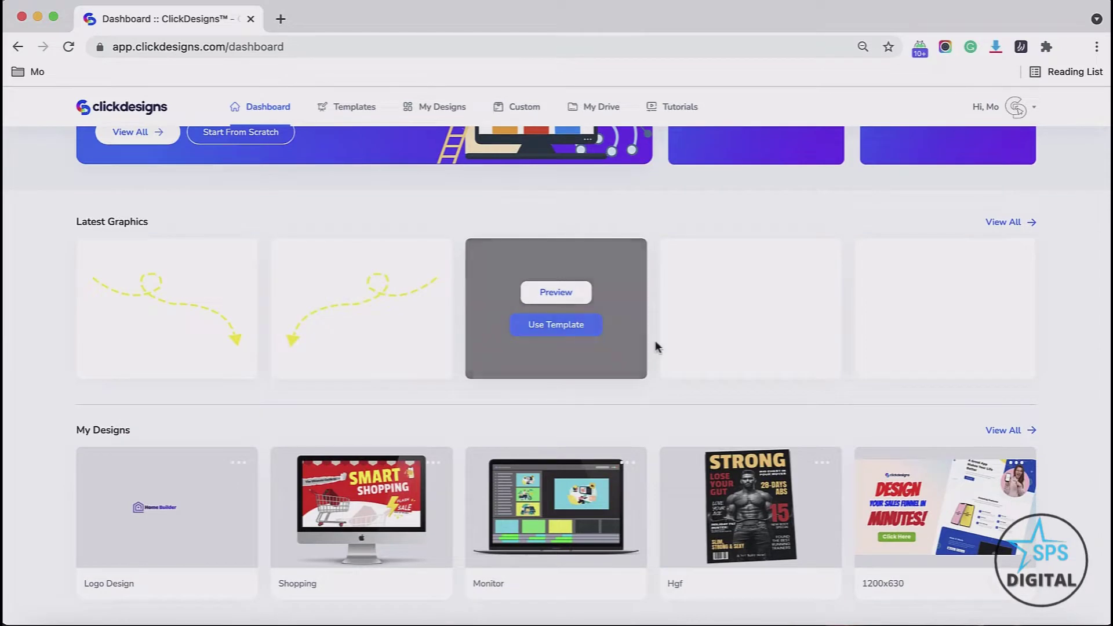
pyautogui.scroll(-1, 453, 363)
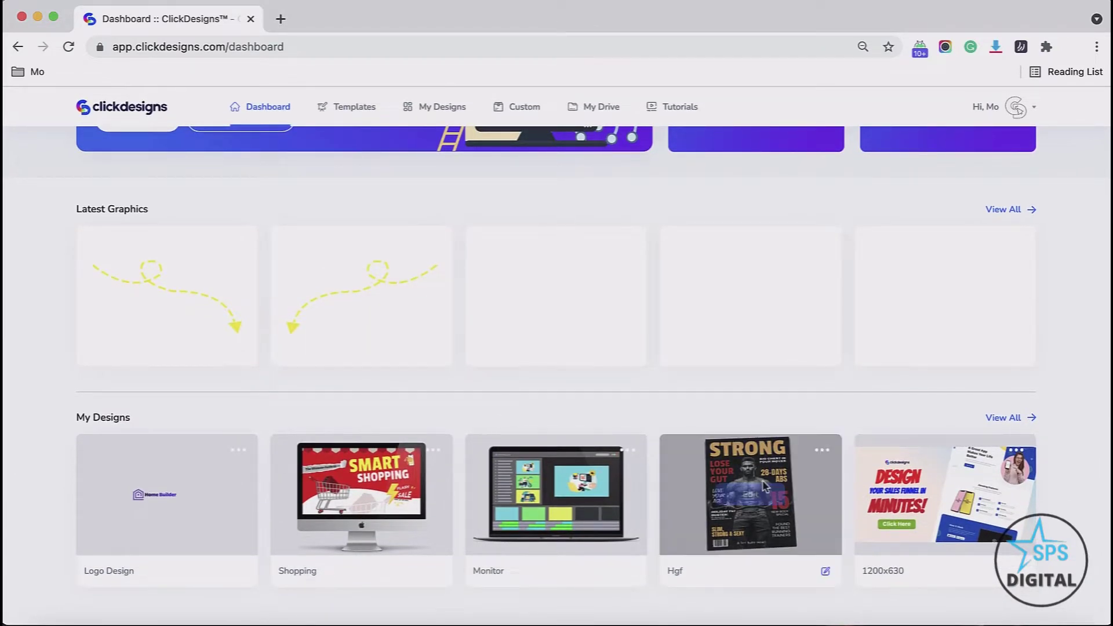
pyautogui.scroll(5, 246, 372)
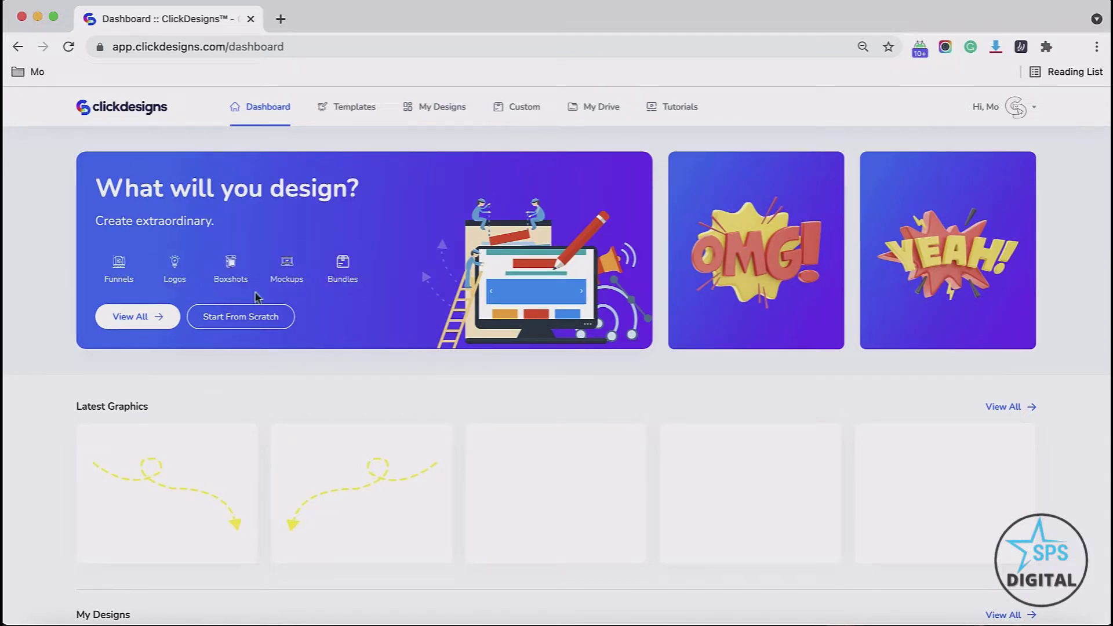
# Start the Video Boxshot design from scratch and select the word VIDEO in its headline
pyautogui.click(233, 317)
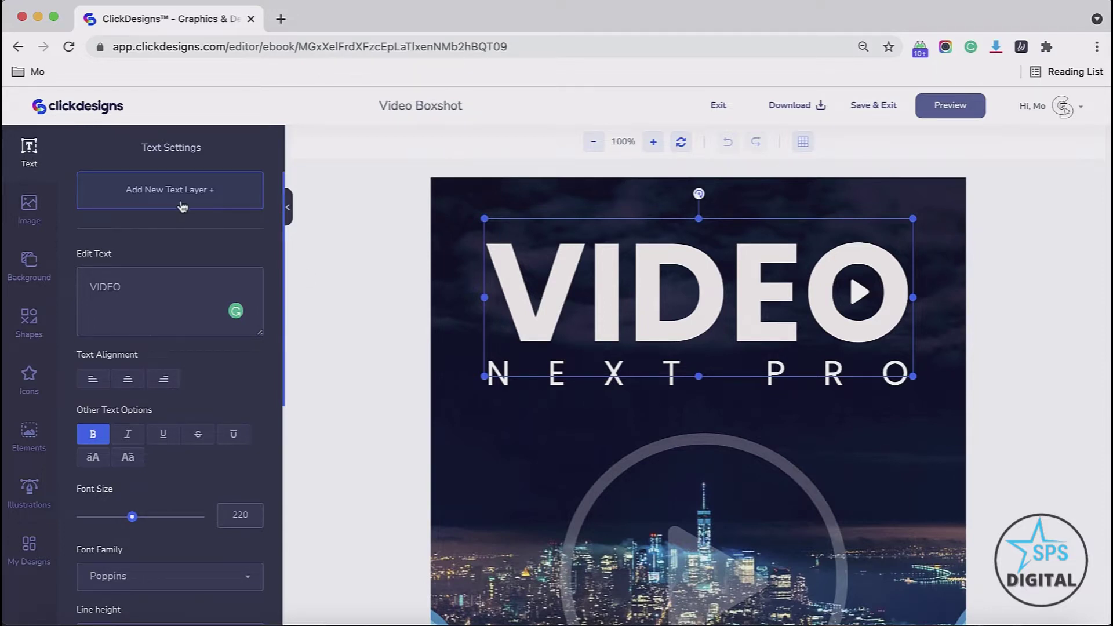
pyautogui.click(543, 300)
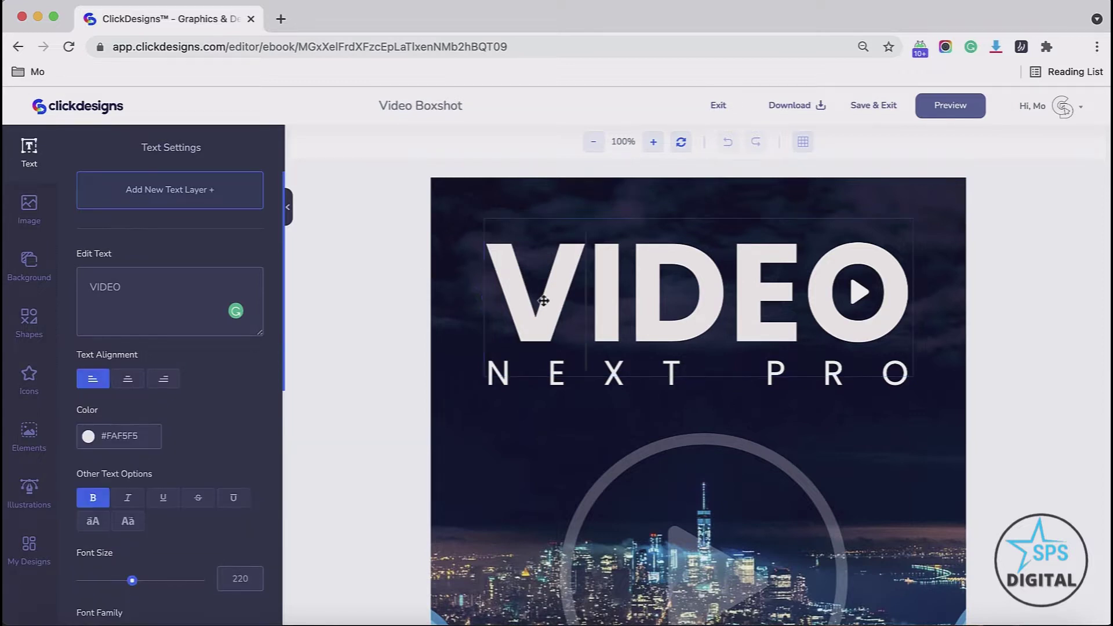
pyautogui.moveTo(137, 284); pyautogui.dragTo(84, 283)
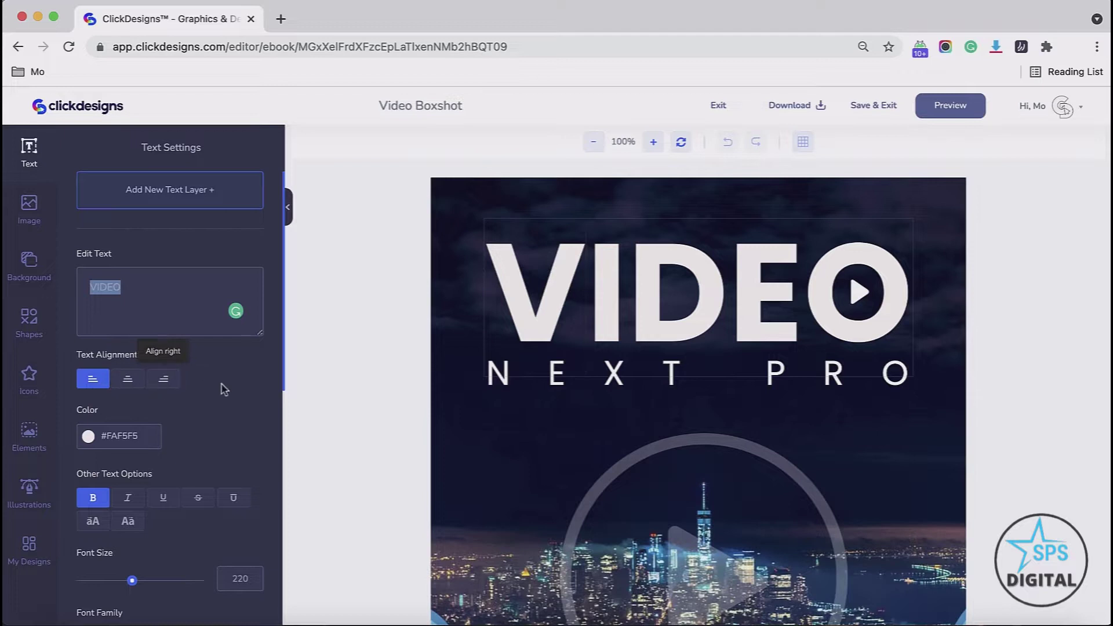
# Make the VIDEO headline text red
pyautogui.scroll(-1, 387, 313)
pyautogui.click(90, 435)
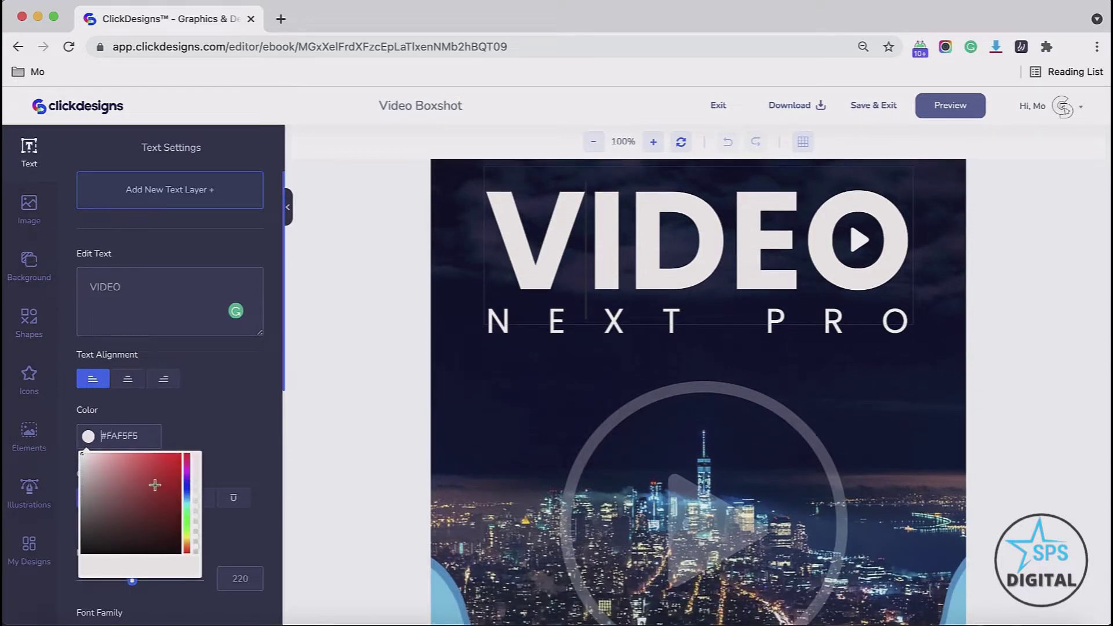
pyautogui.click(167, 476)
pyautogui.click(190, 434)
# Set VIDEO to font size 223 in Poppins with line height 1.16
pyautogui.scroll(-1, 195, 426)
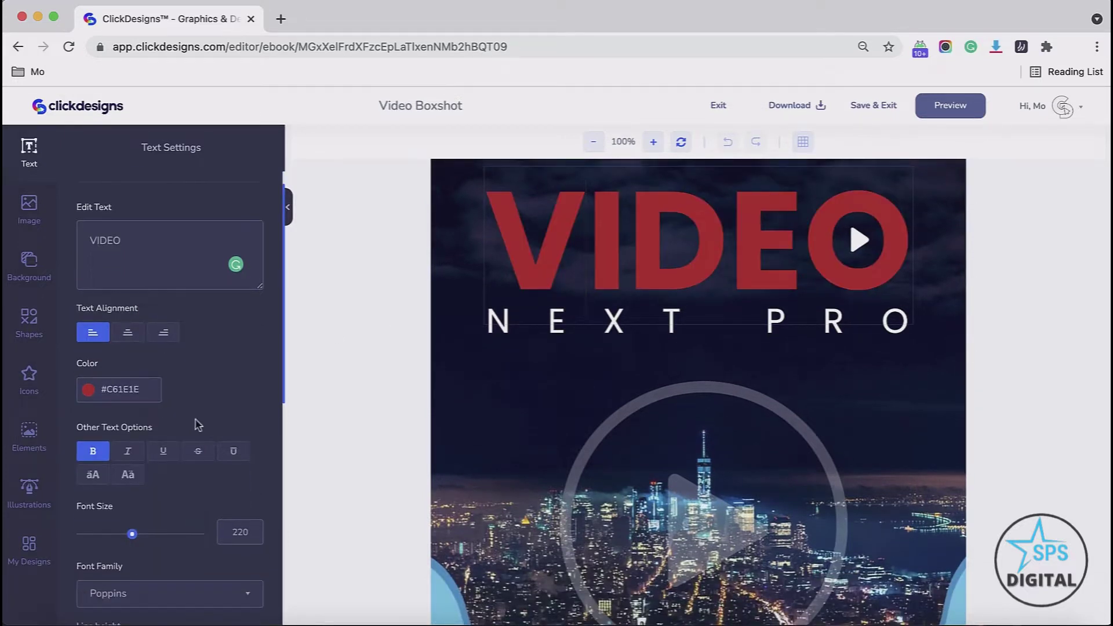
pyautogui.scroll(-1, 197, 425)
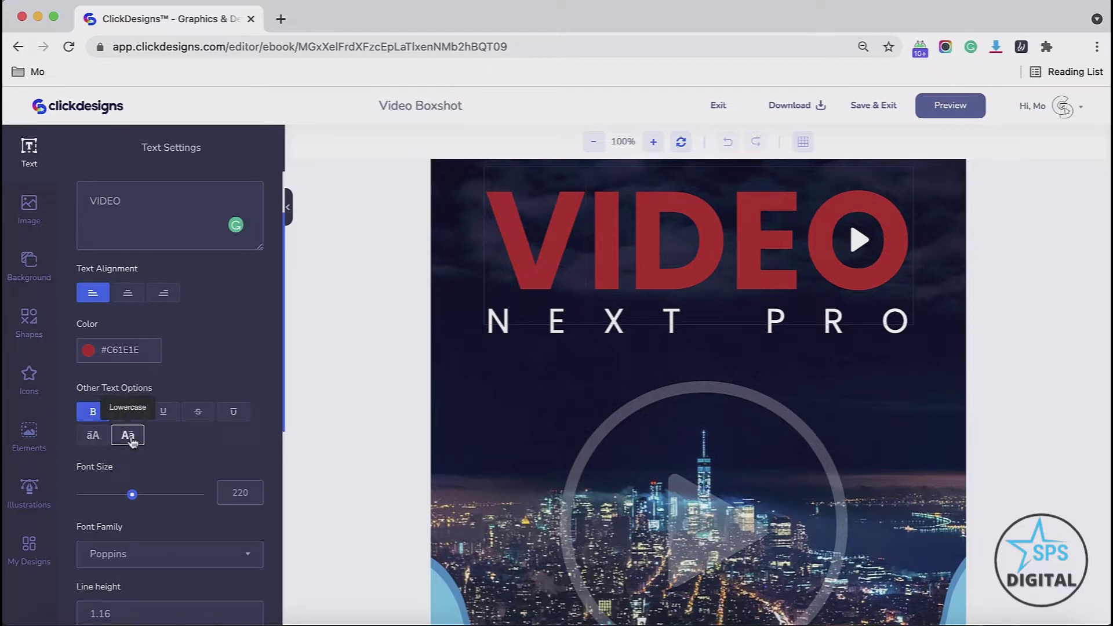
pyautogui.scroll(-2, 256, 405)
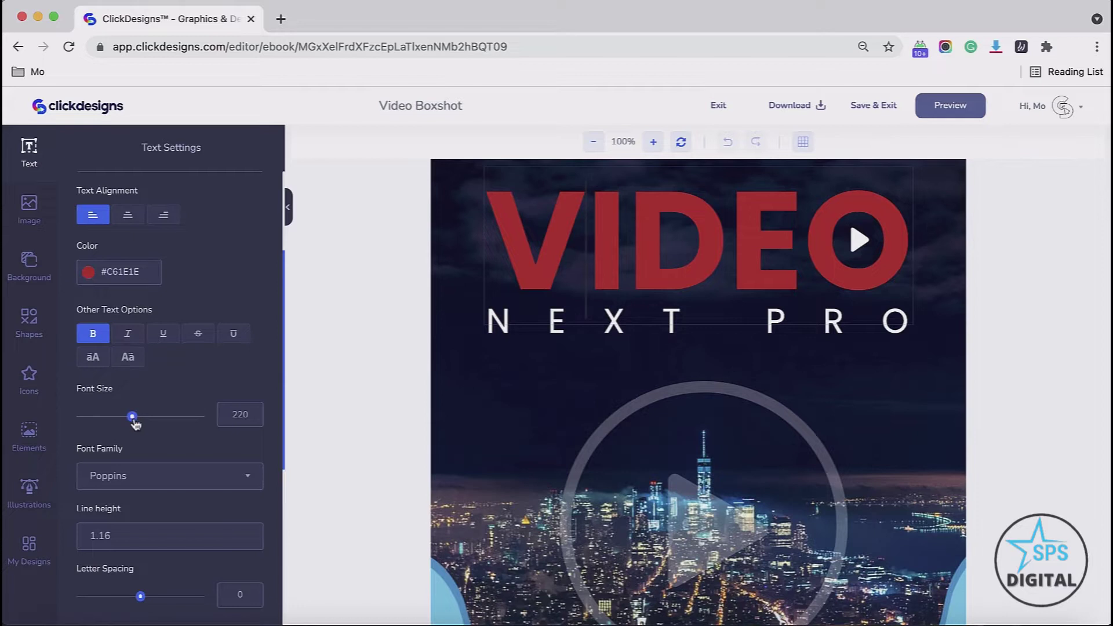
pyautogui.moveTo(134, 423); pyautogui.dragTo(134, 422)
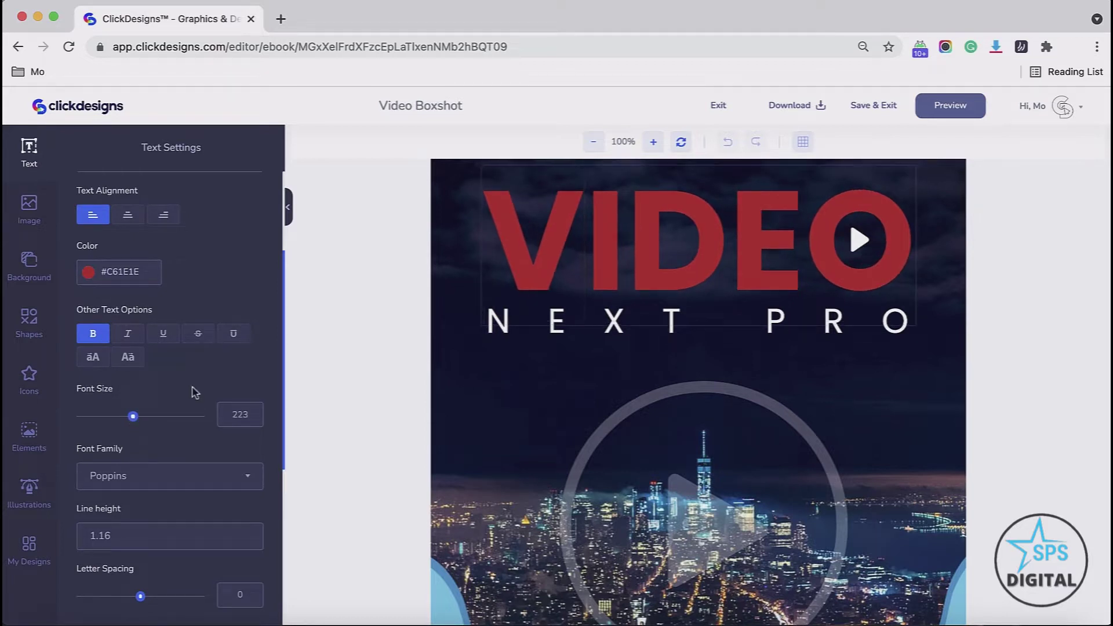
pyautogui.scroll(-2, 191, 389)
pyautogui.click(167, 394)
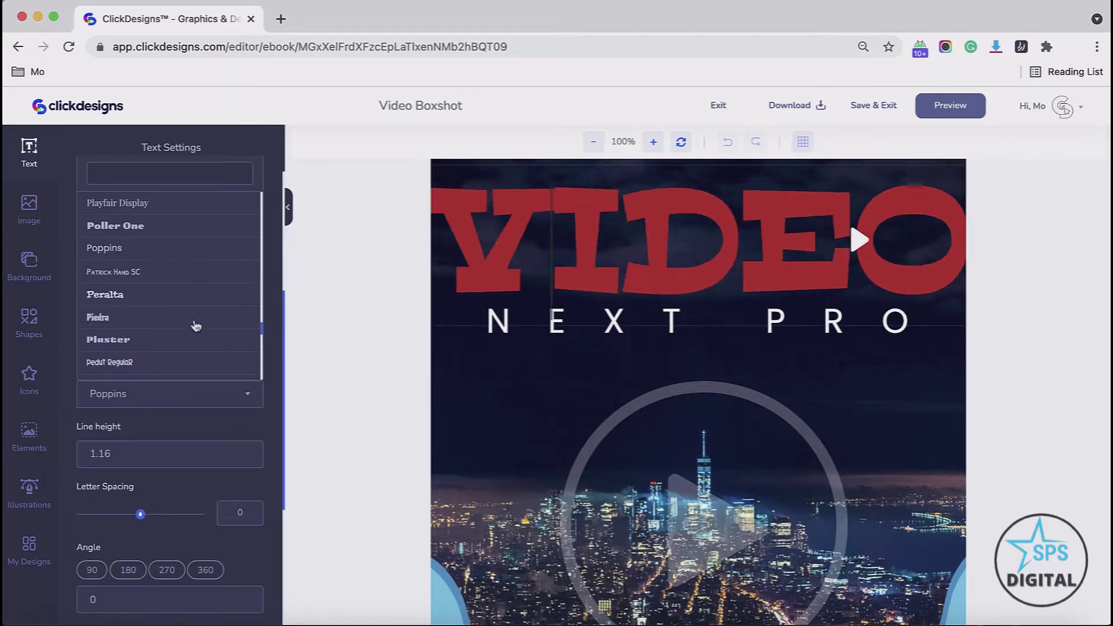
pyautogui.scroll(5, 195, 302)
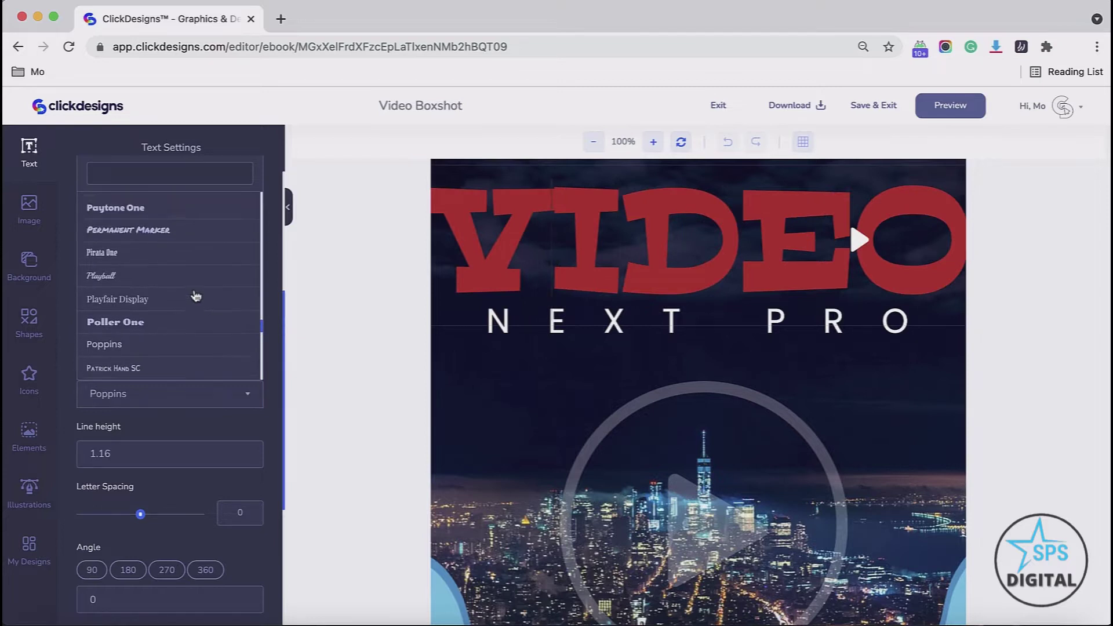
pyautogui.scroll(6, 195, 297)
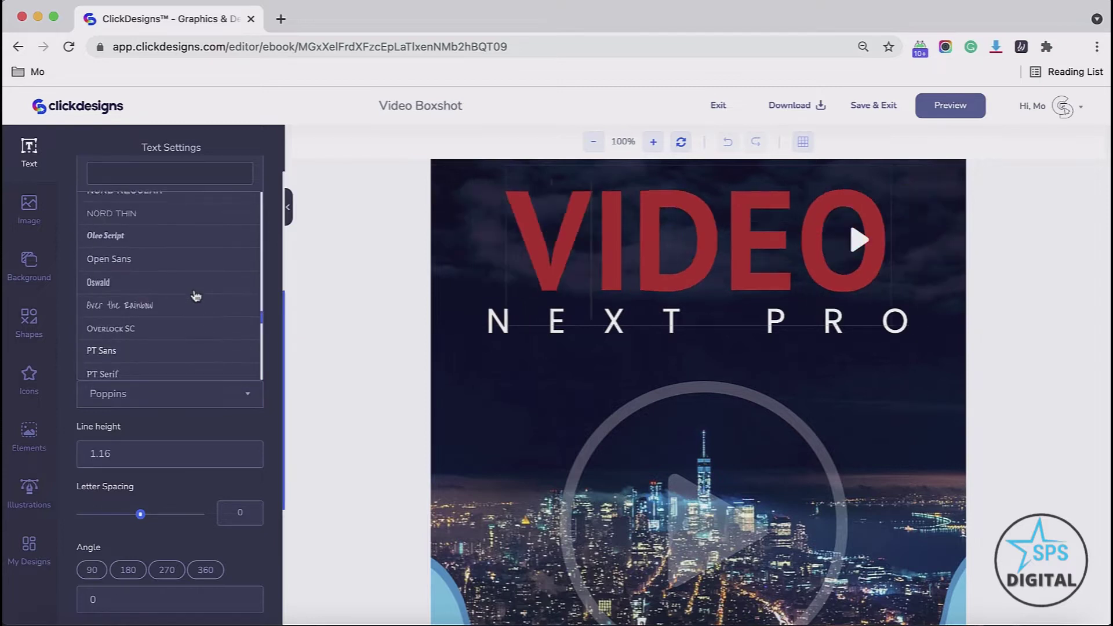
pyautogui.click(160, 422)
pyautogui.scroll(-2, 161, 423)
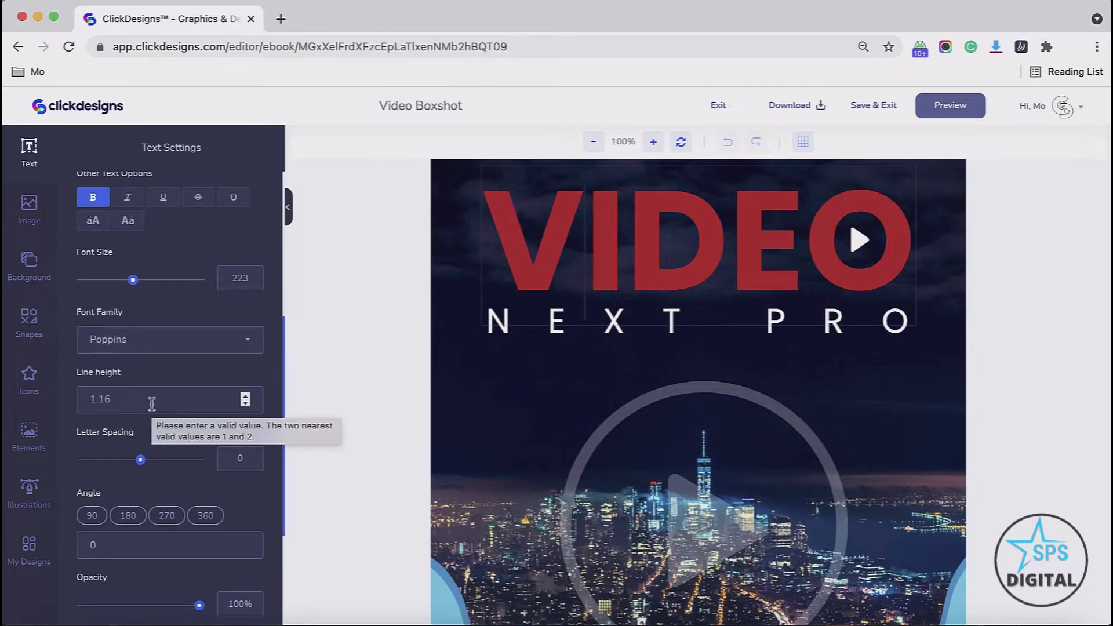
# Give VIDEO letter spacing 10, a 360° angle, and 72% opacity
pyautogui.moveTo(141, 464); pyautogui.dragTo(145, 468)
pyautogui.scroll(-2, 174, 405)
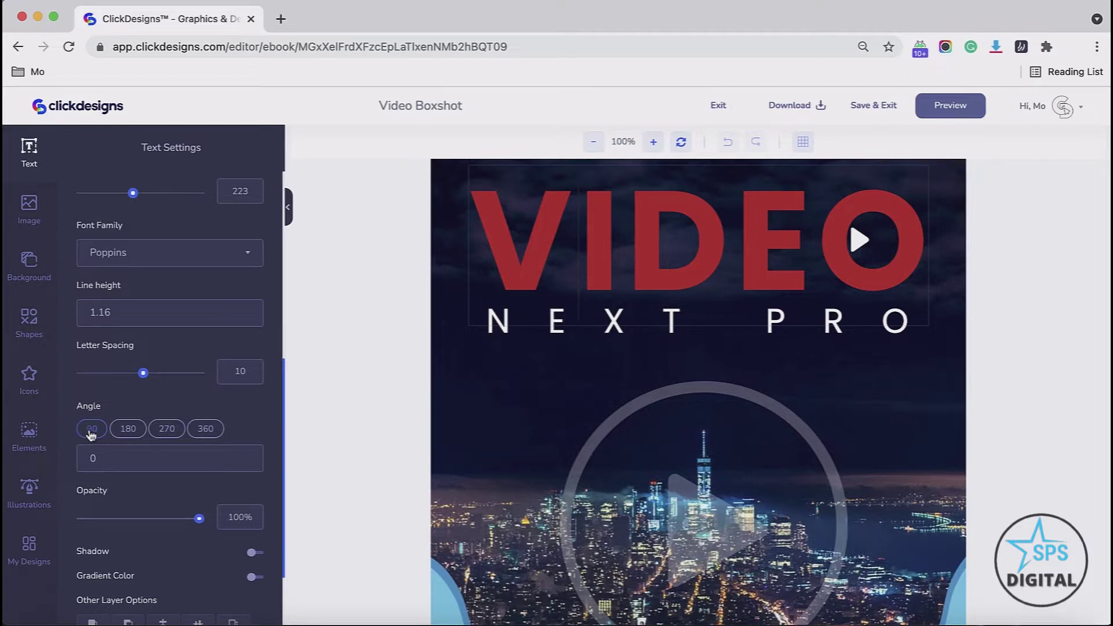
pyautogui.click(91, 430)
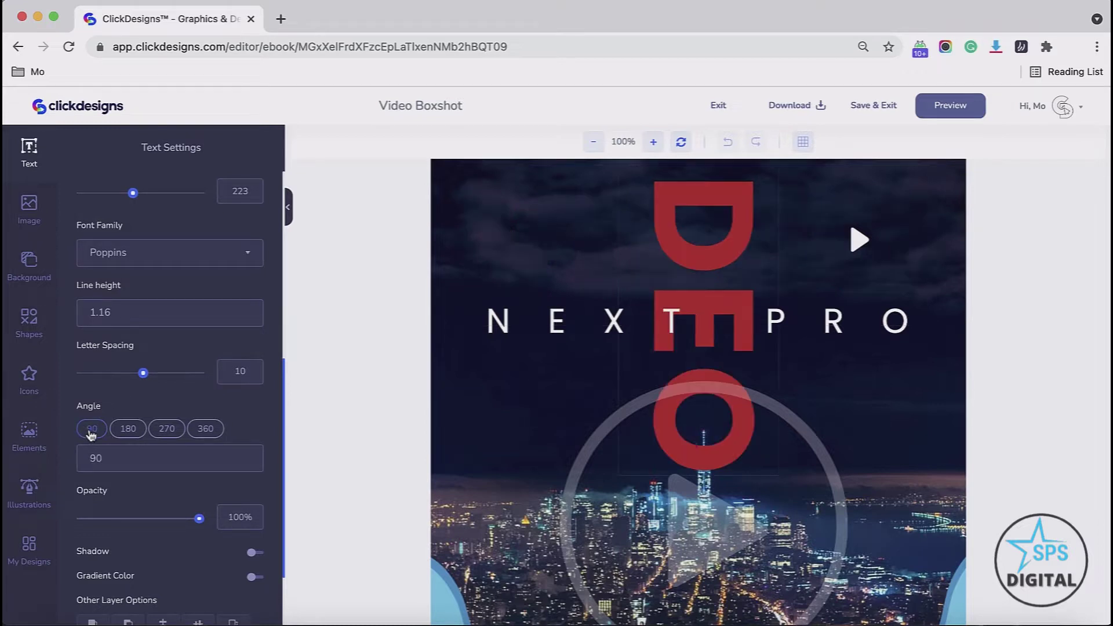
pyautogui.click(128, 430)
pyautogui.click(166, 430)
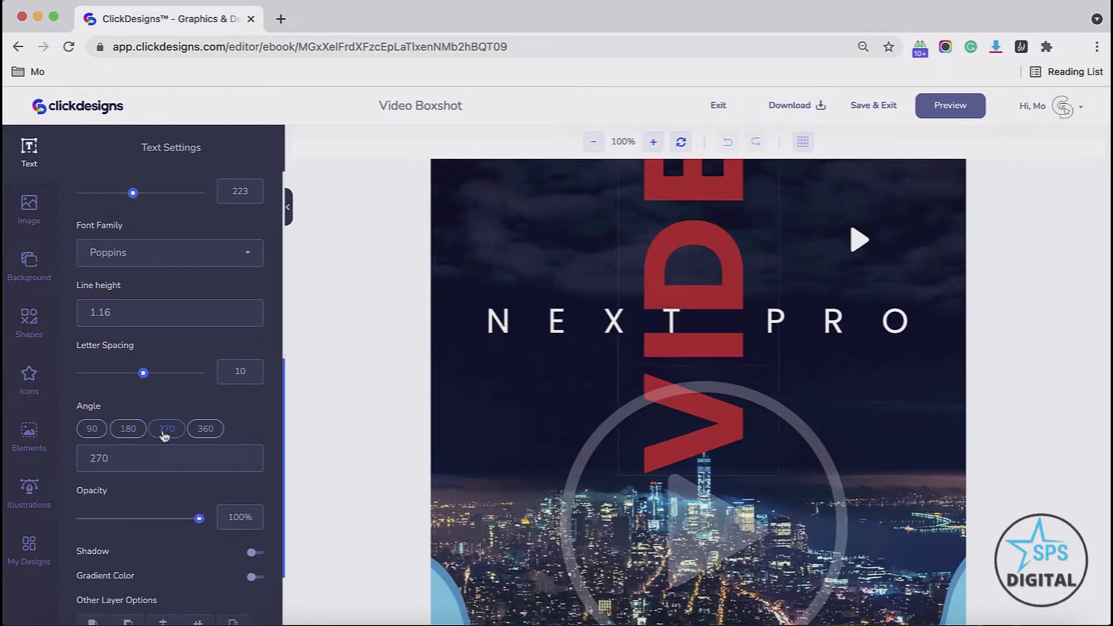
pyautogui.click(202, 433)
pyautogui.scroll(-3, 201, 430)
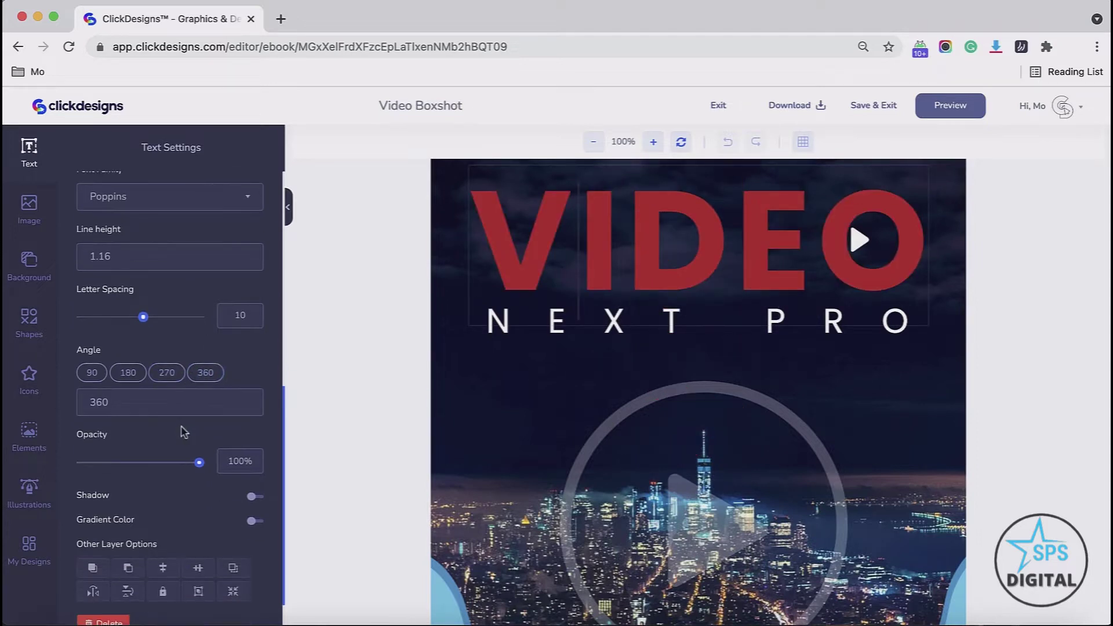
pyautogui.moveTo(200, 428); pyautogui.dragTo(167, 429)
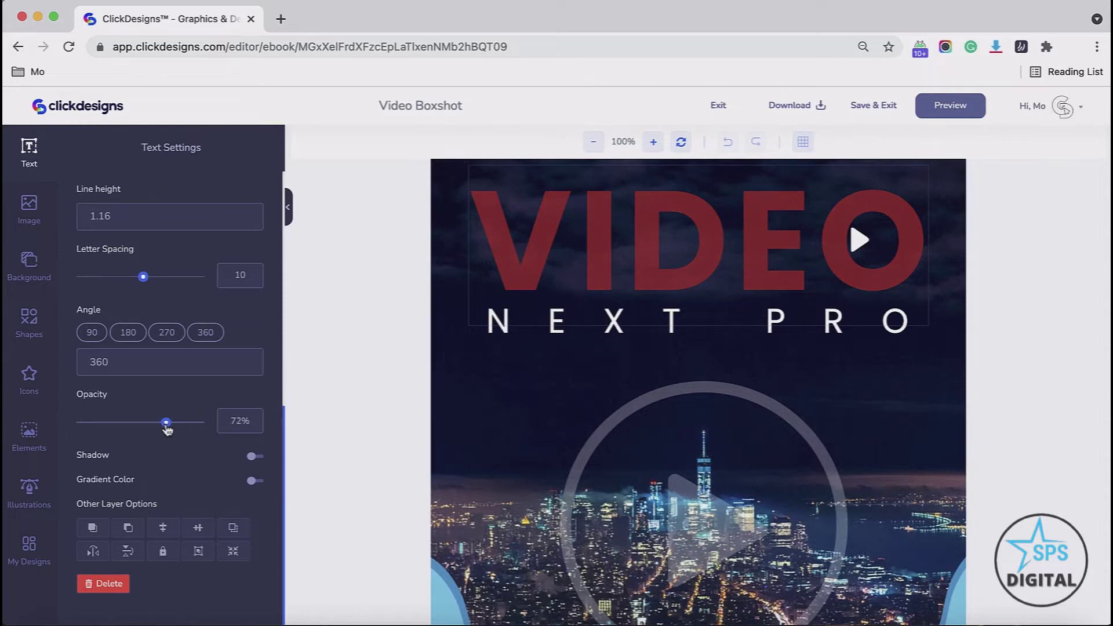
# Turn on a light-pink #EDD2D2 shadow for VIDEO
pyautogui.click(259, 458)
pyautogui.click(87, 490)
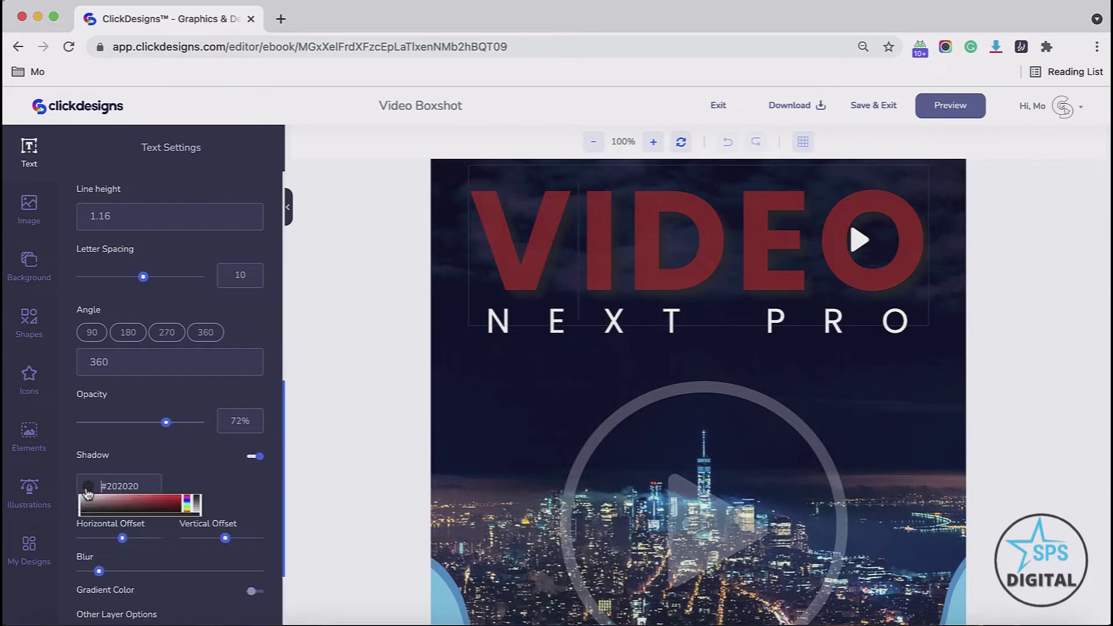
pyautogui.click(93, 511)
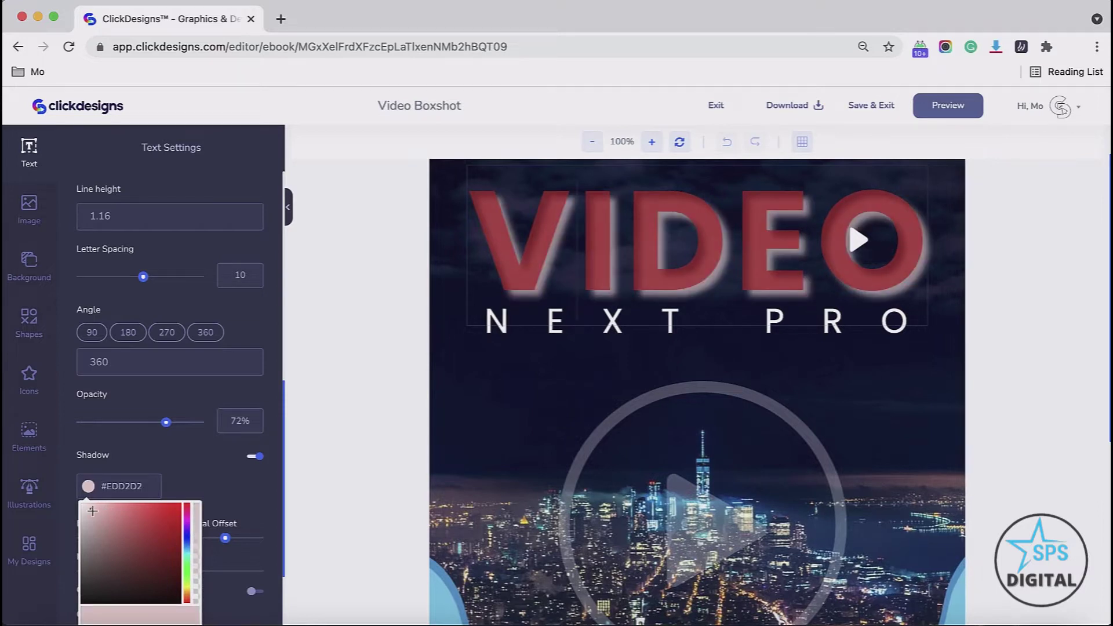
pyautogui.click(180, 463)
# Adjust the shadow's offsets and blur, then enable VIDEO's #EE1557-to-#0036E7 gradient fill
pyautogui.scroll(-2, 180, 458)
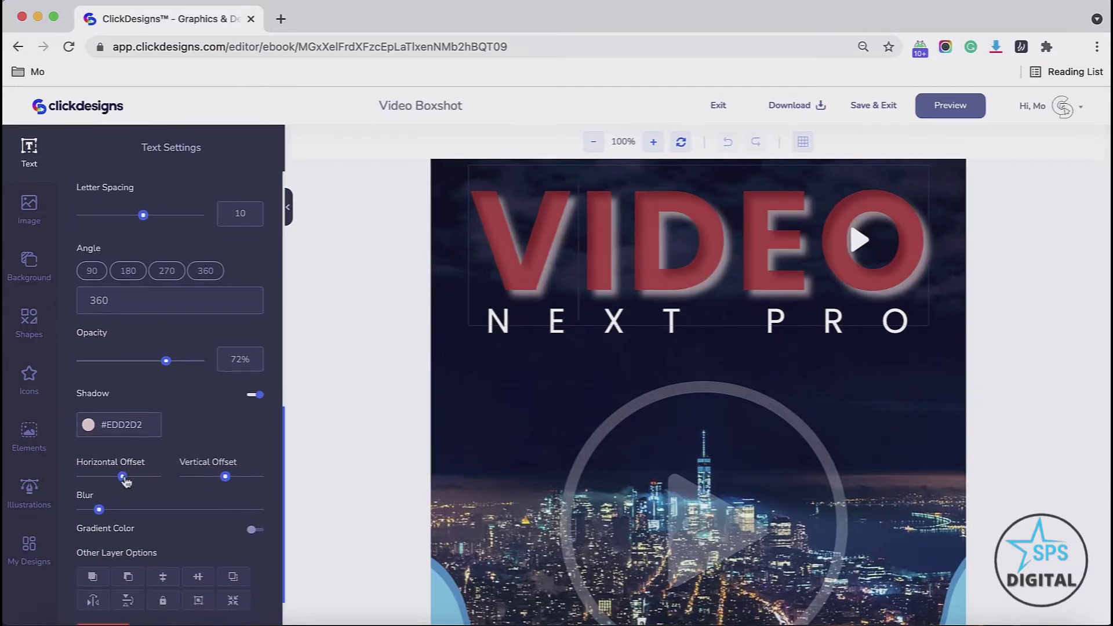
pyautogui.moveTo(125, 482); pyautogui.dragTo(118, 481)
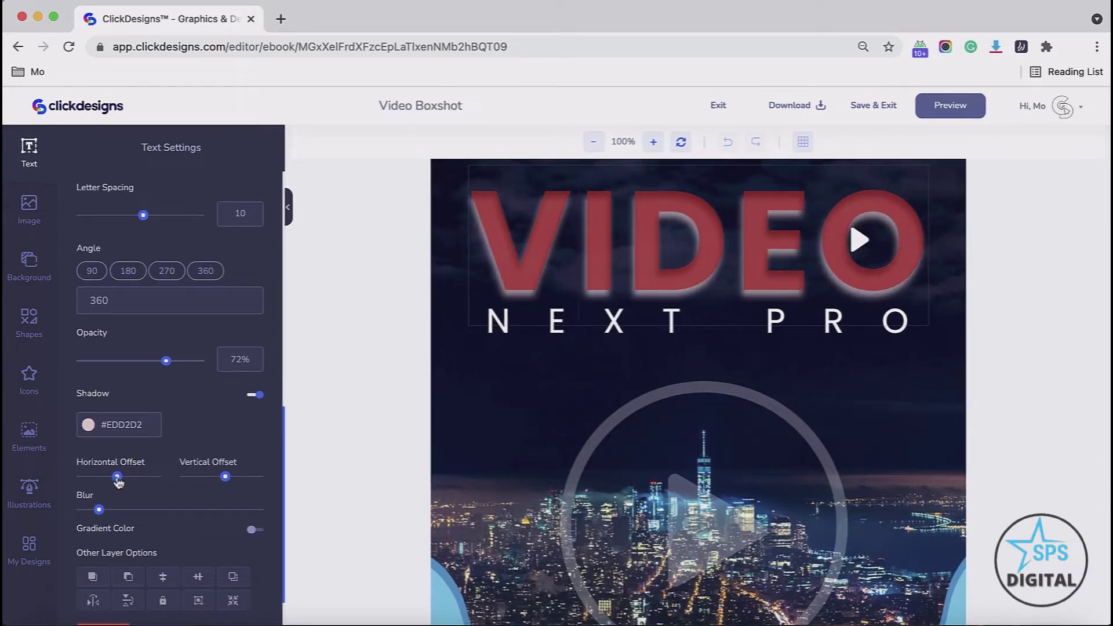
pyautogui.click(225, 479)
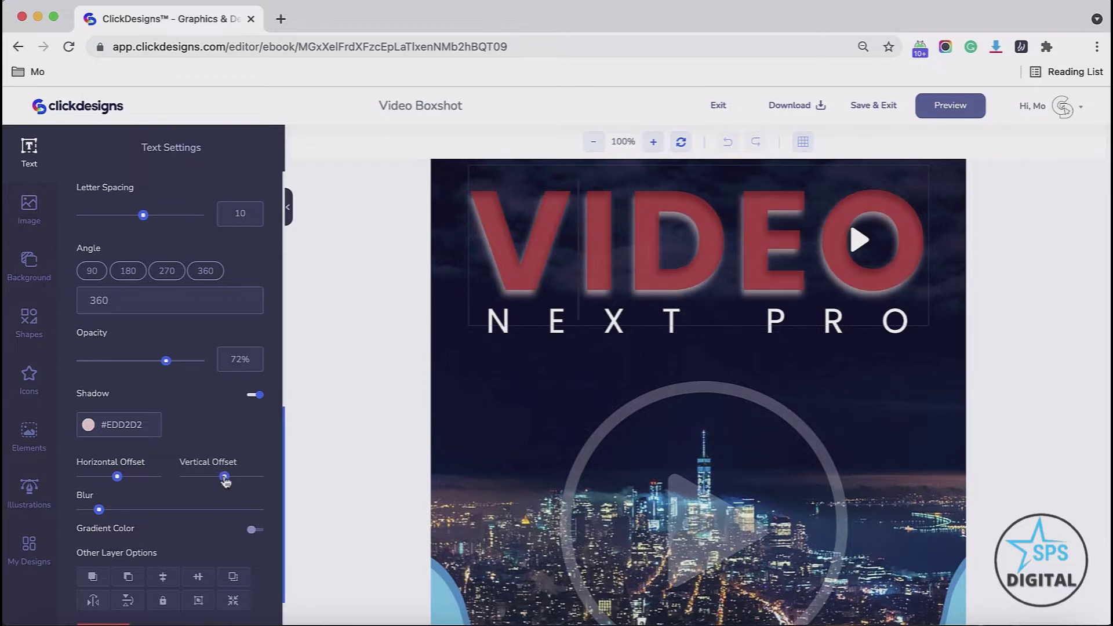
pyautogui.scroll(-1, 133, 439)
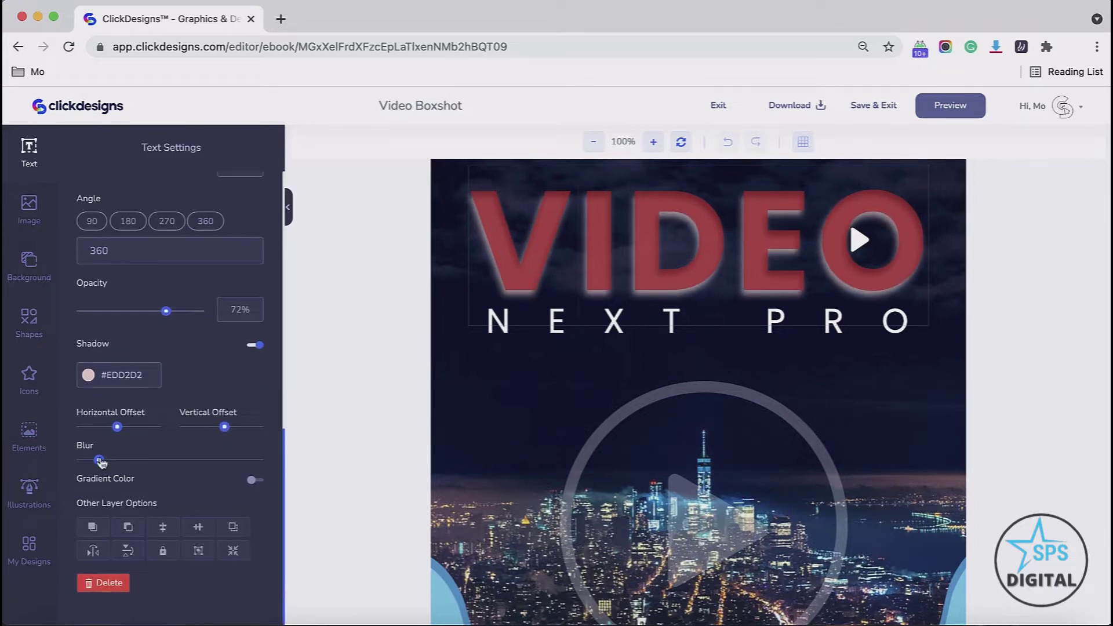
pyautogui.moveTo(100, 459); pyautogui.dragTo(110, 461)
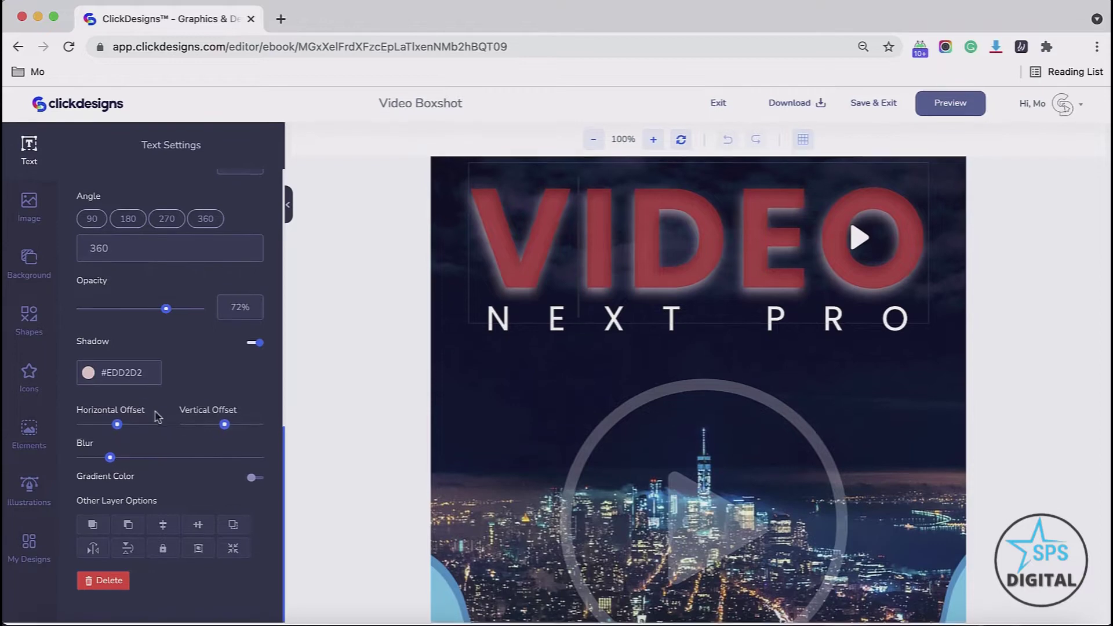
pyautogui.click(261, 485)
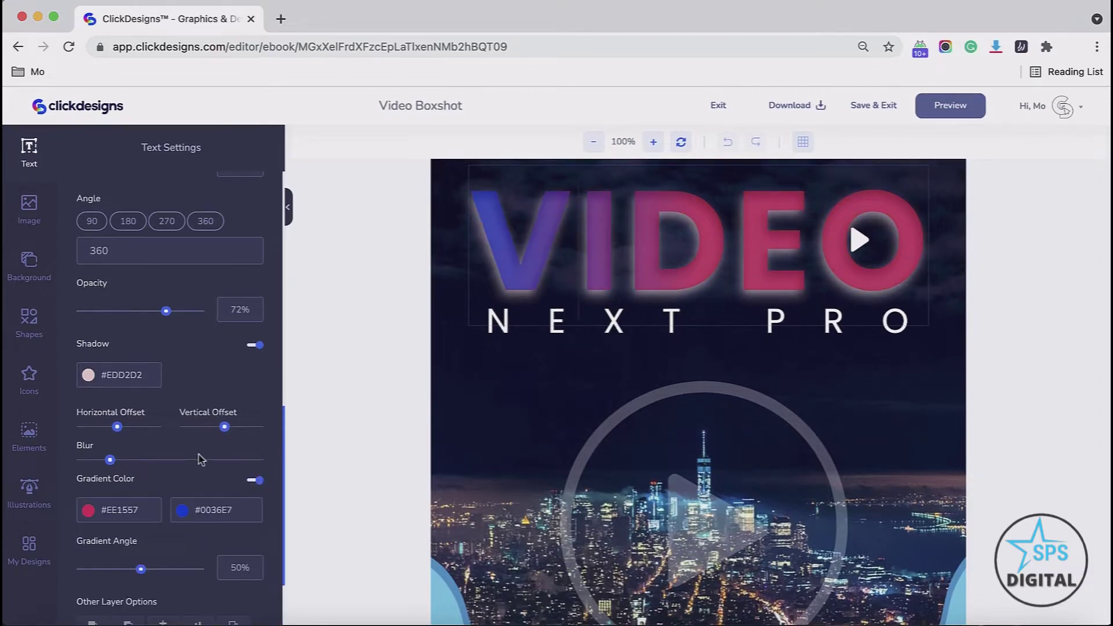
# Change the VIDEO gradient to #2E45CC and #7F1A8A, keeping the angle at 198
pyautogui.scroll(-2, 202, 460)
pyautogui.click(88, 414)
pyautogui.click(141, 482)
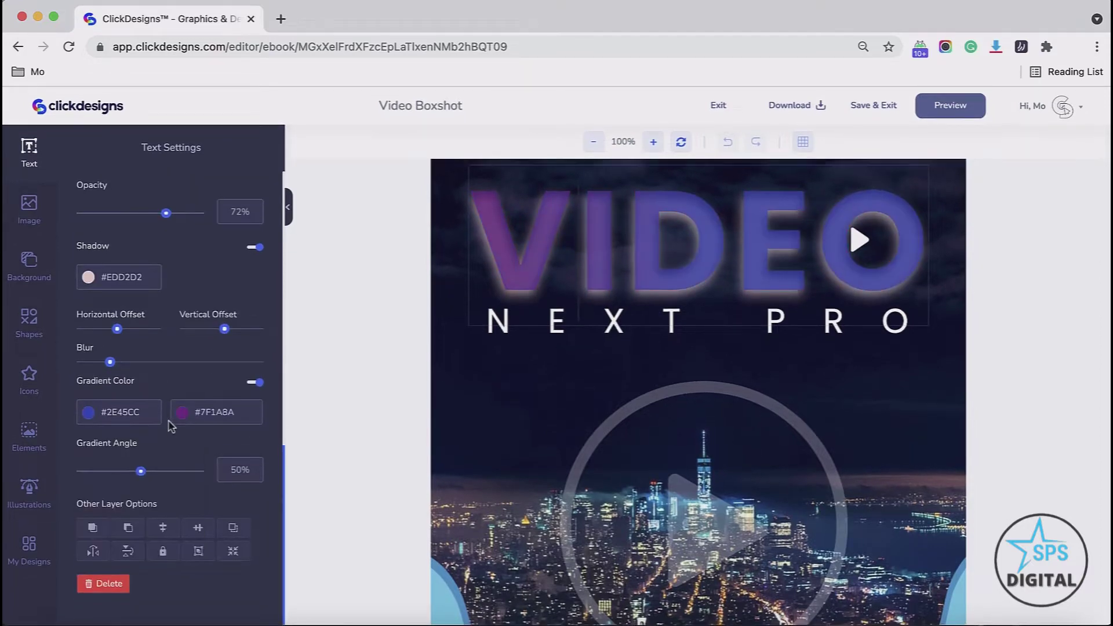
pyautogui.moveTo(141, 477); pyautogui.dragTo(177, 479)
pyautogui.click(728, 141)
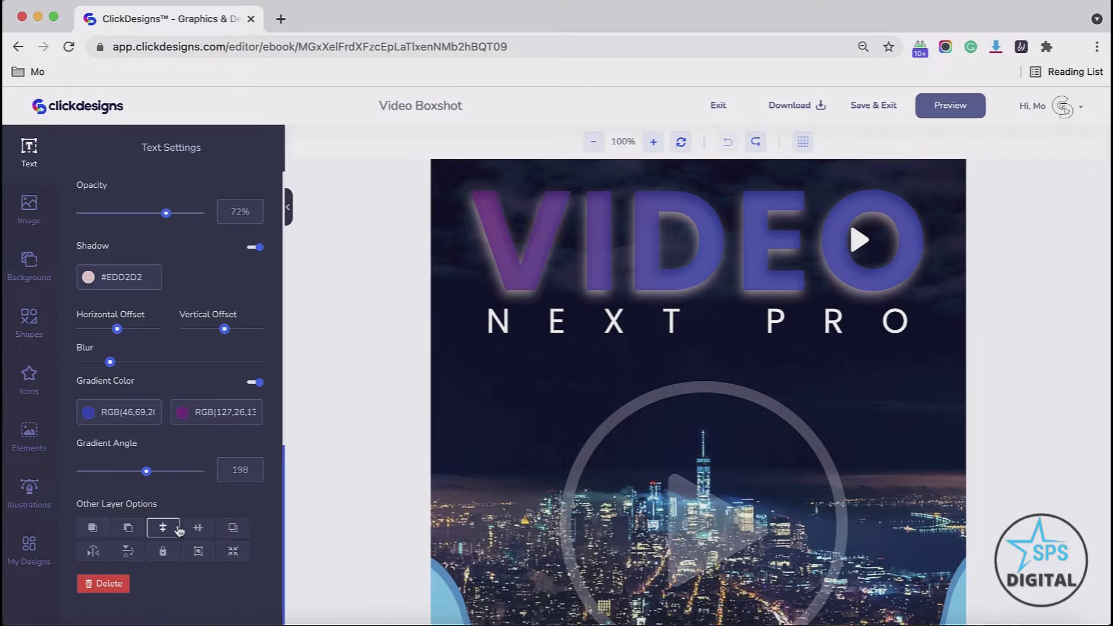
pyautogui.click(547, 258)
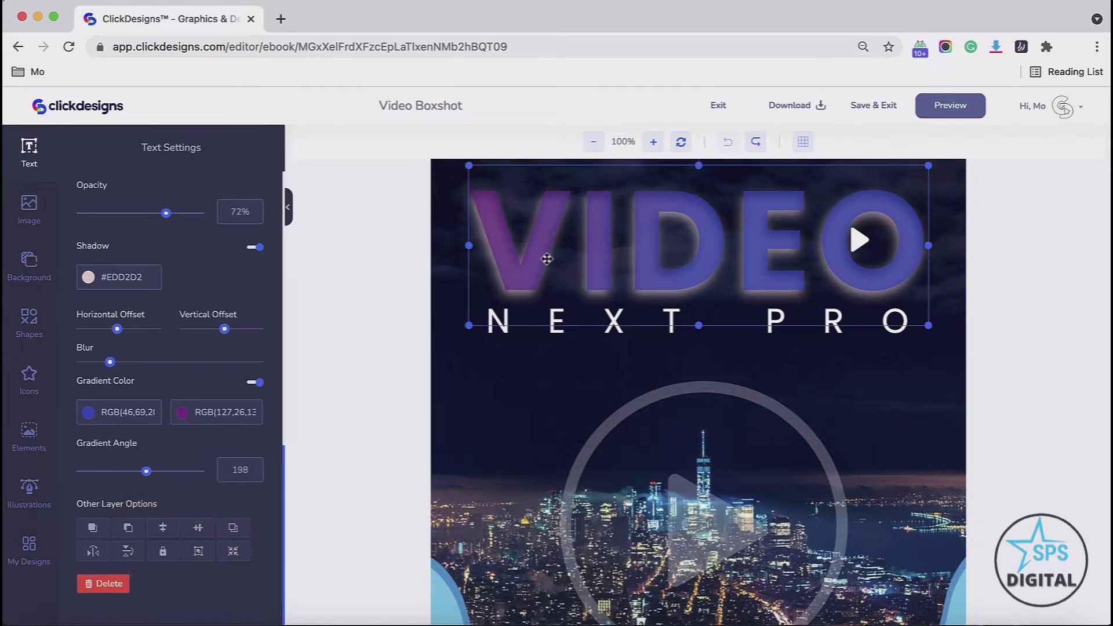
# Center VIDEO on the cover, then duplicate it and delete the copy
pyautogui.click(163, 535)
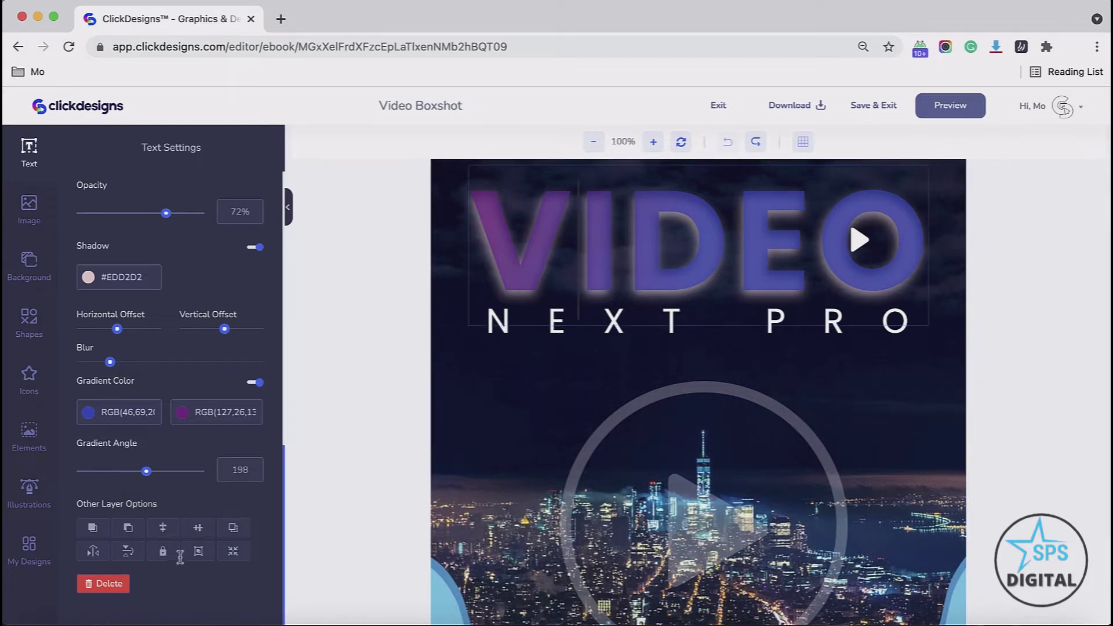
pyautogui.click(198, 529)
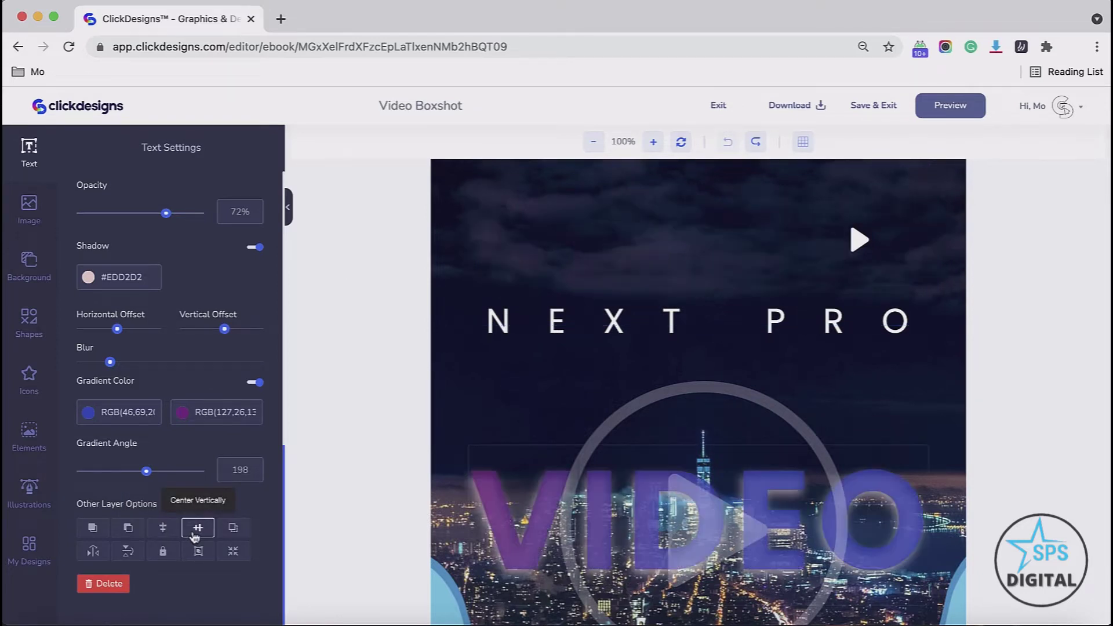
pyautogui.click(234, 528)
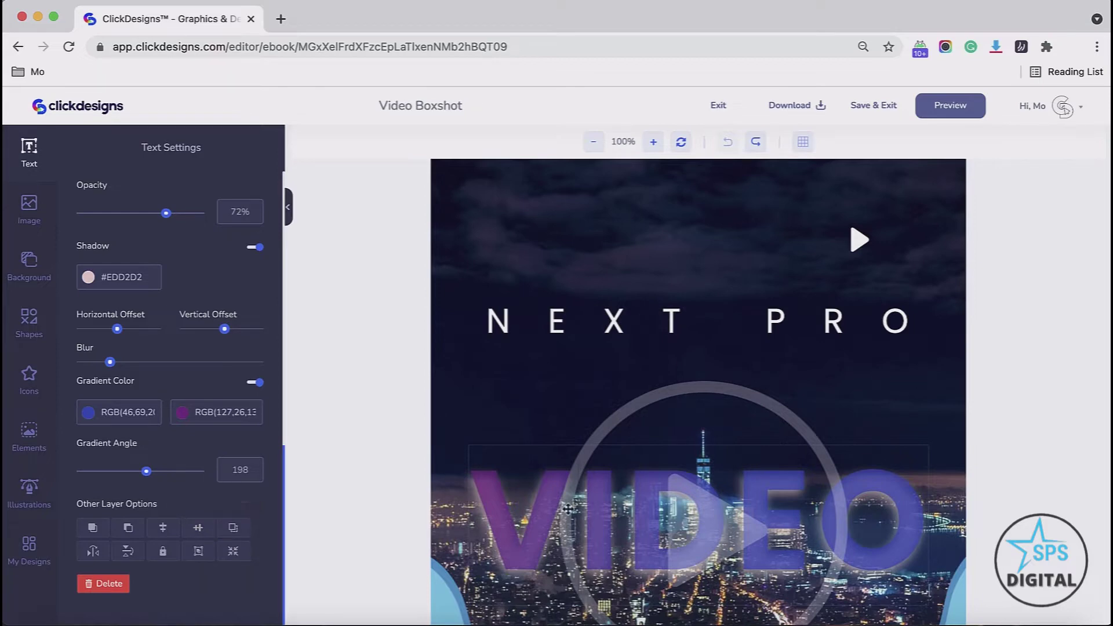
pyautogui.click(921, 527)
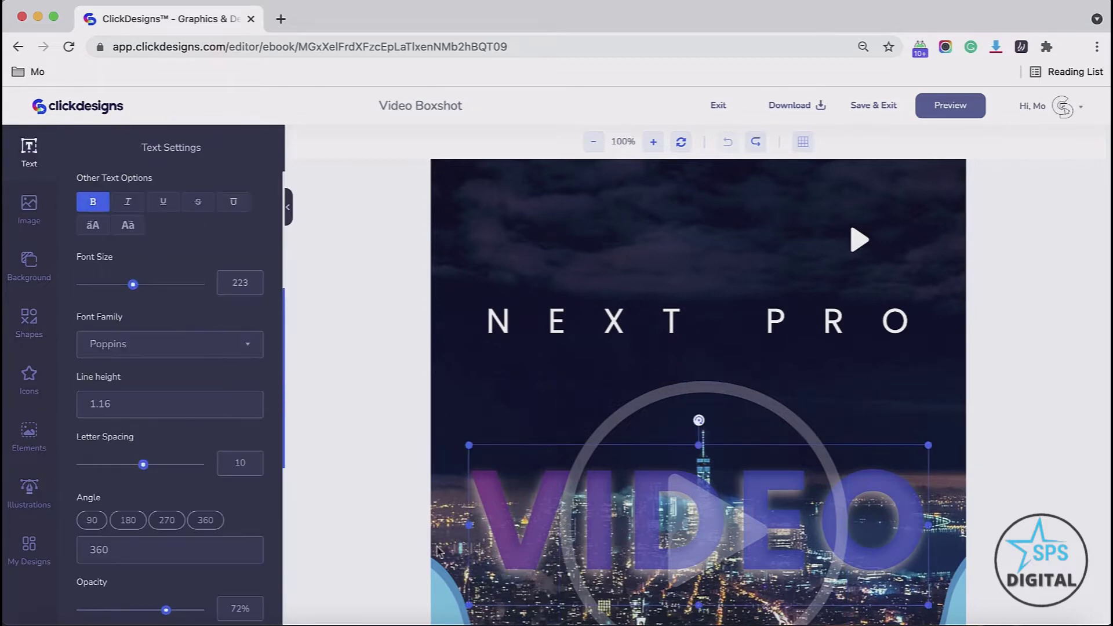
pyautogui.scroll(-7, 174, 406)
pyautogui.click(234, 529)
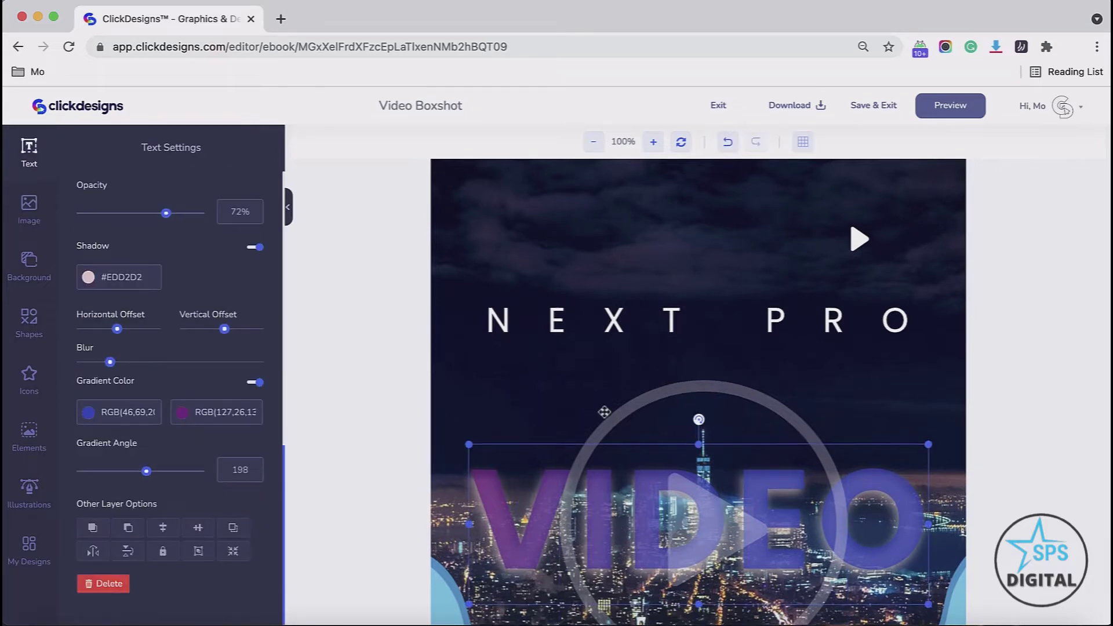
pyautogui.scroll(-3, 525, 522)
pyautogui.click(524, 535)
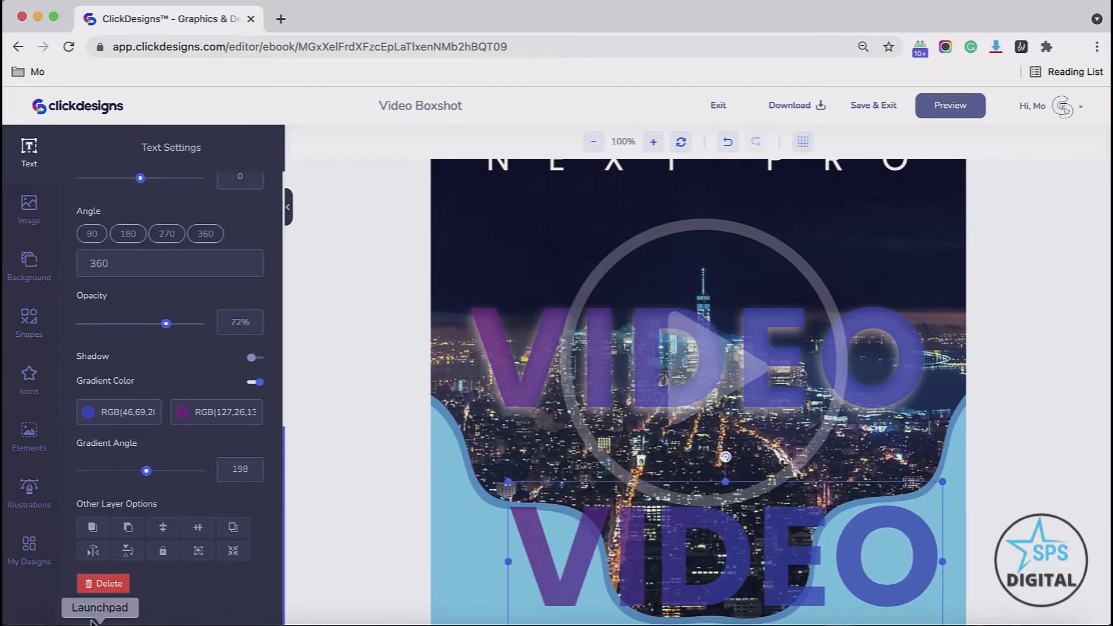
pyautogui.click(104, 584)
# Flip VIDEO both ways, lock and unlock it, nudge it left, and group it with NEXT PRO
pyautogui.click(508, 367)
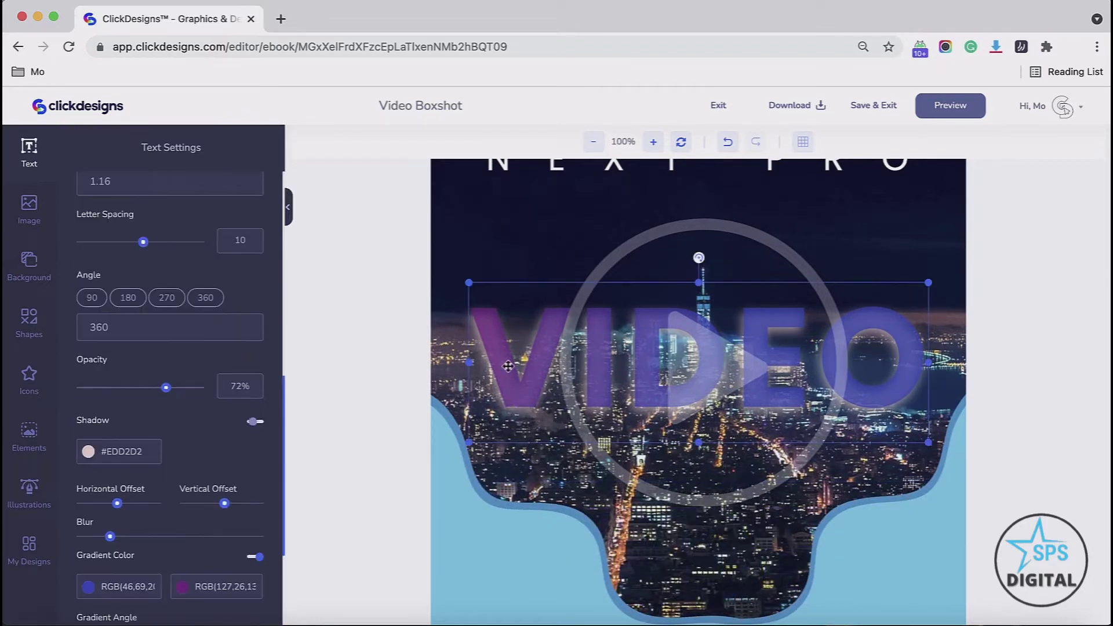
pyautogui.scroll(-3, 155, 474)
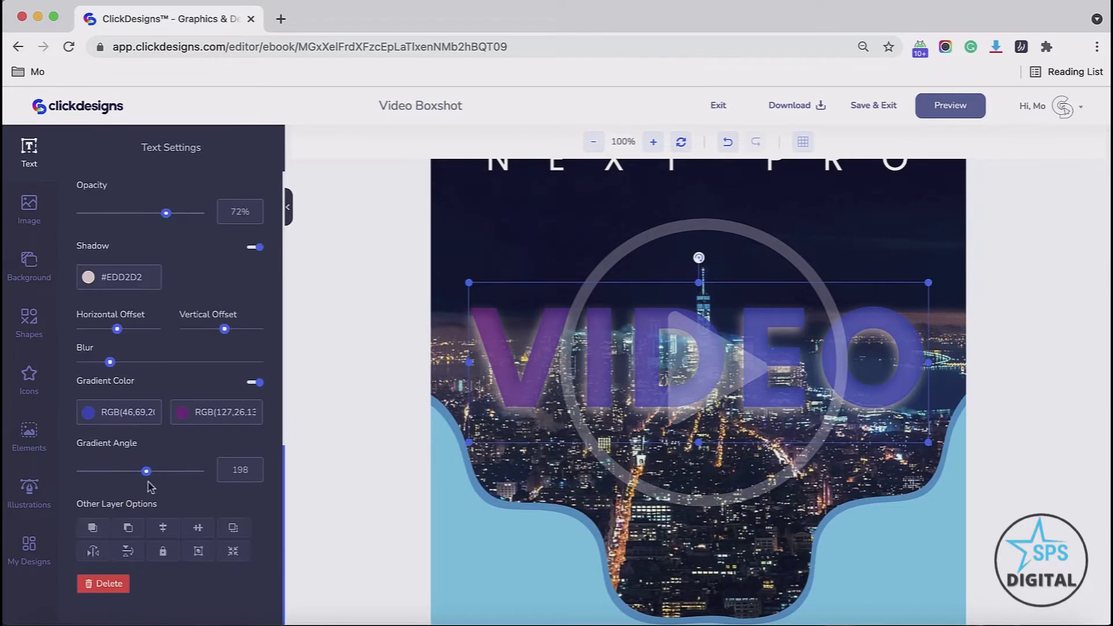
pyautogui.click(92, 553)
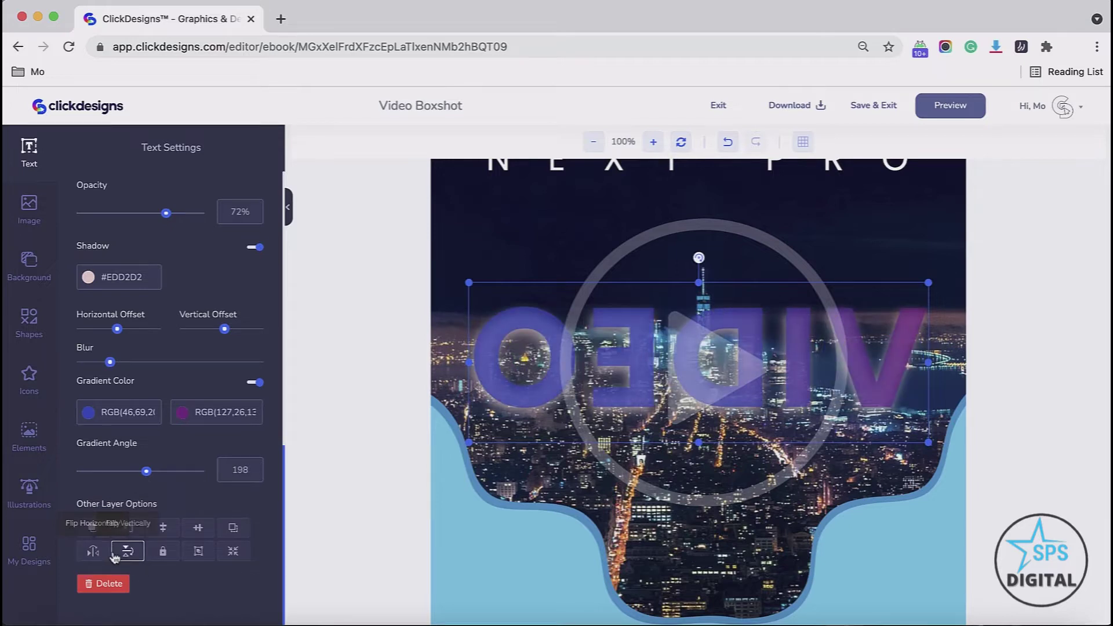
pyautogui.click(117, 555)
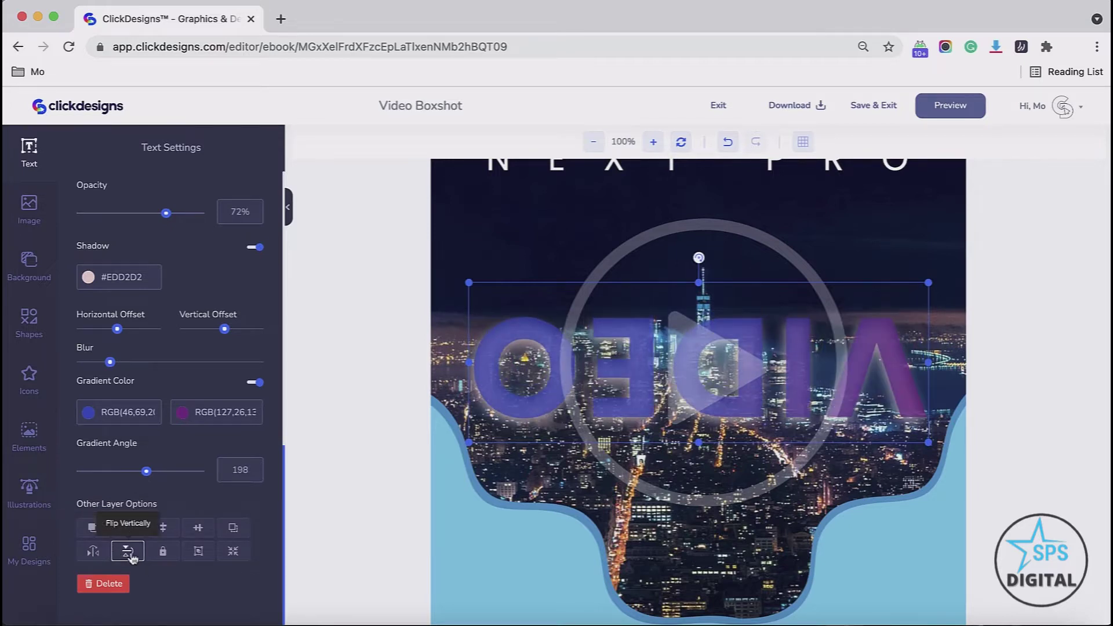
pyautogui.click(161, 553)
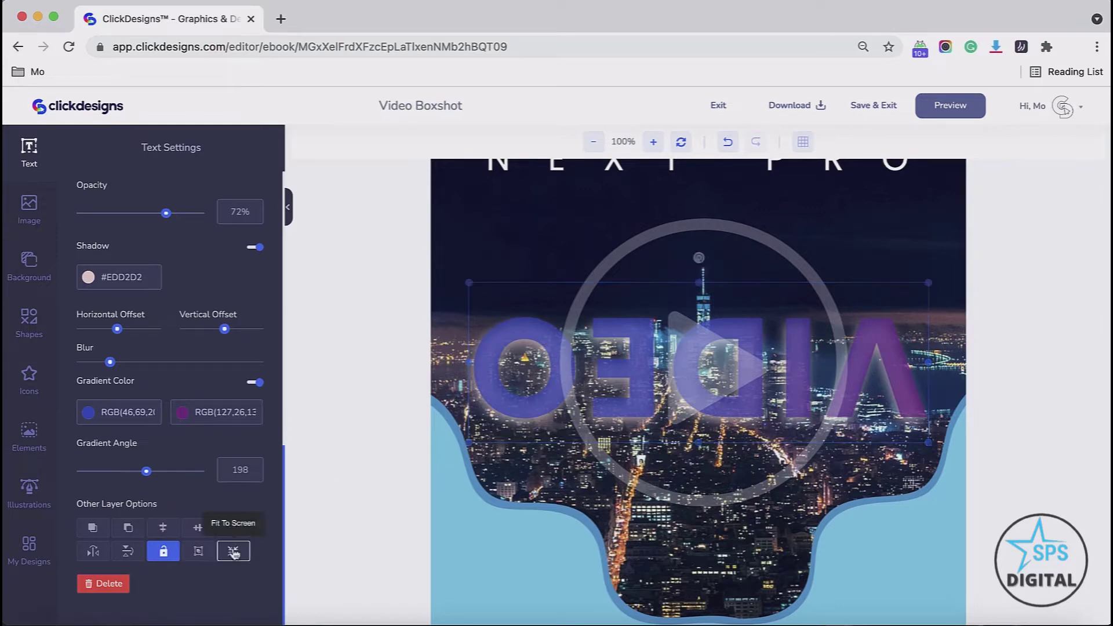
pyautogui.click(163, 551)
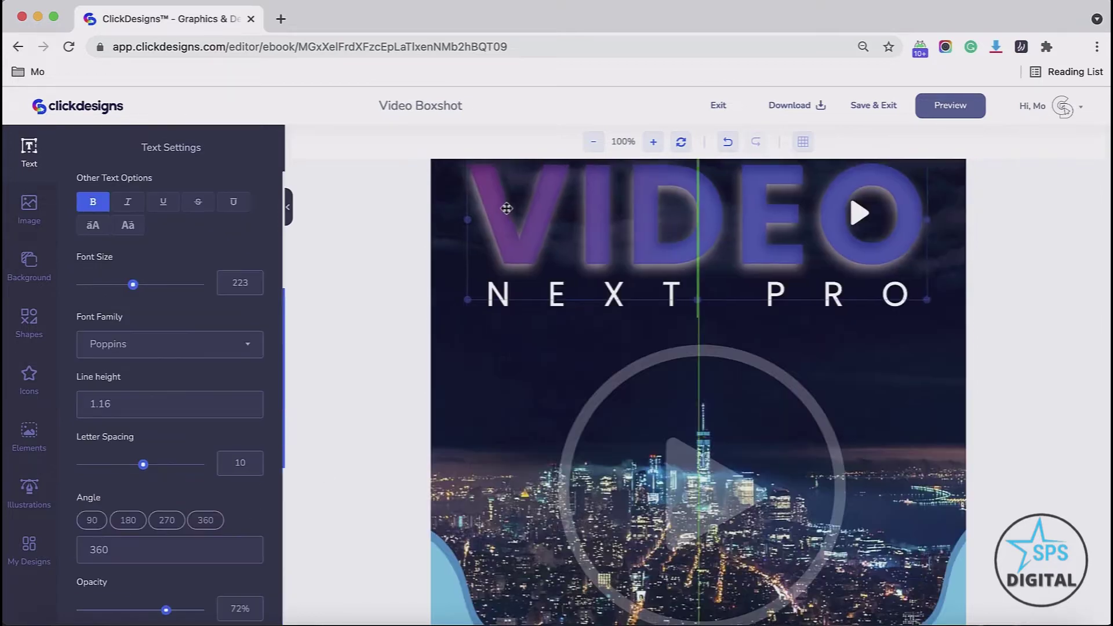
pyautogui.moveTo(507, 209); pyautogui.dragTo(500, 208)
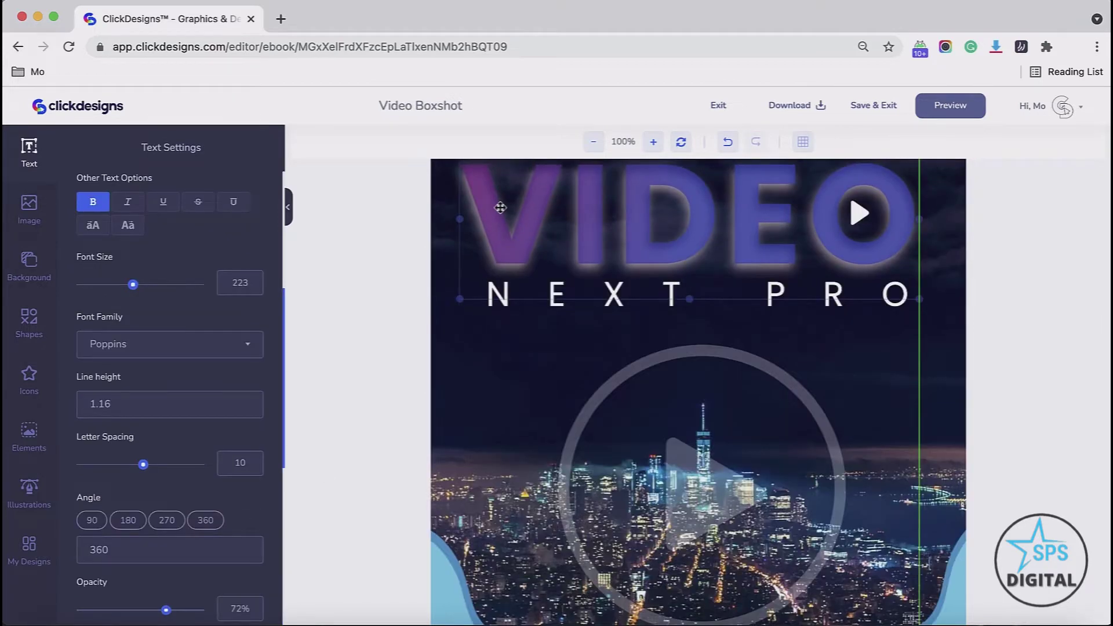
pyautogui.scroll(-7, 238, 363)
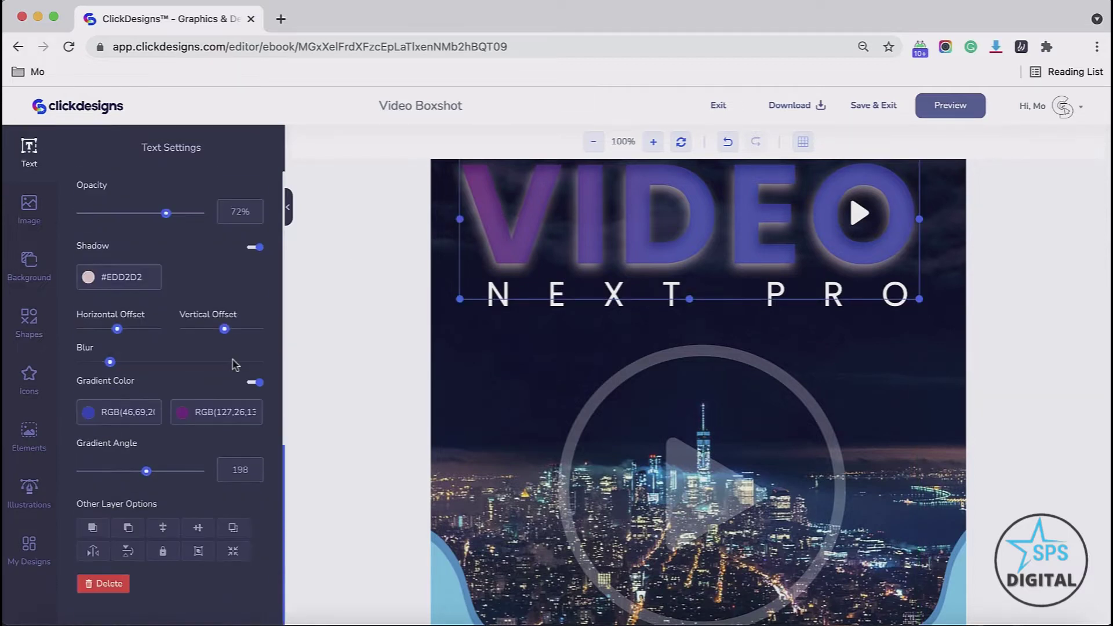
pyautogui.click(199, 551)
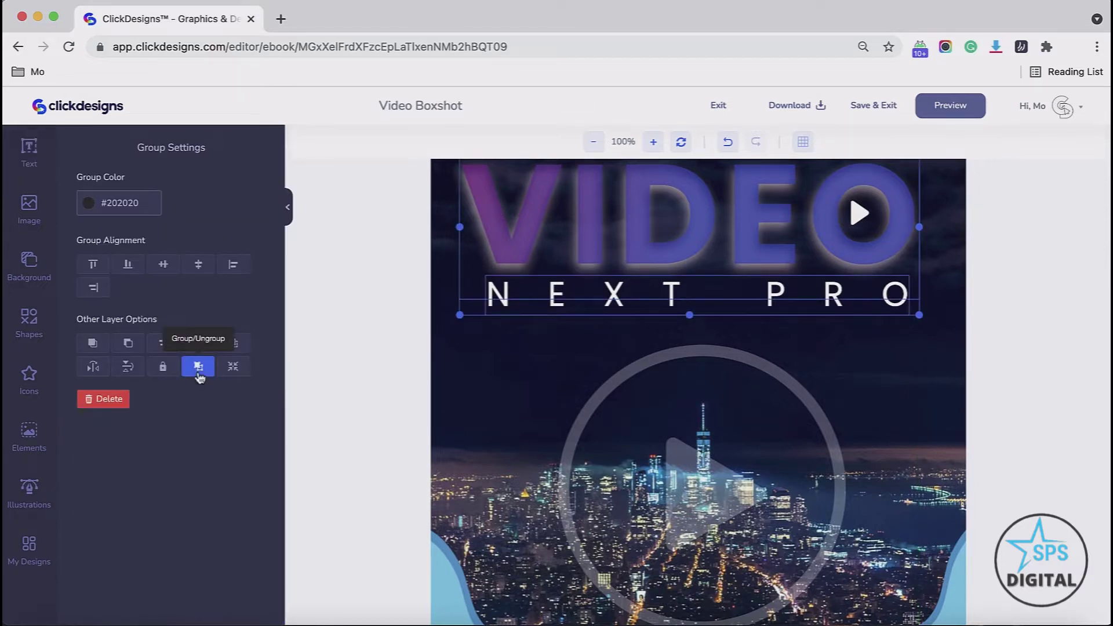
# Regroup the VIDEO NEXT PRO title, move it lower on the cover, and show My Images
pyautogui.click(198, 371)
pyautogui.click(198, 372)
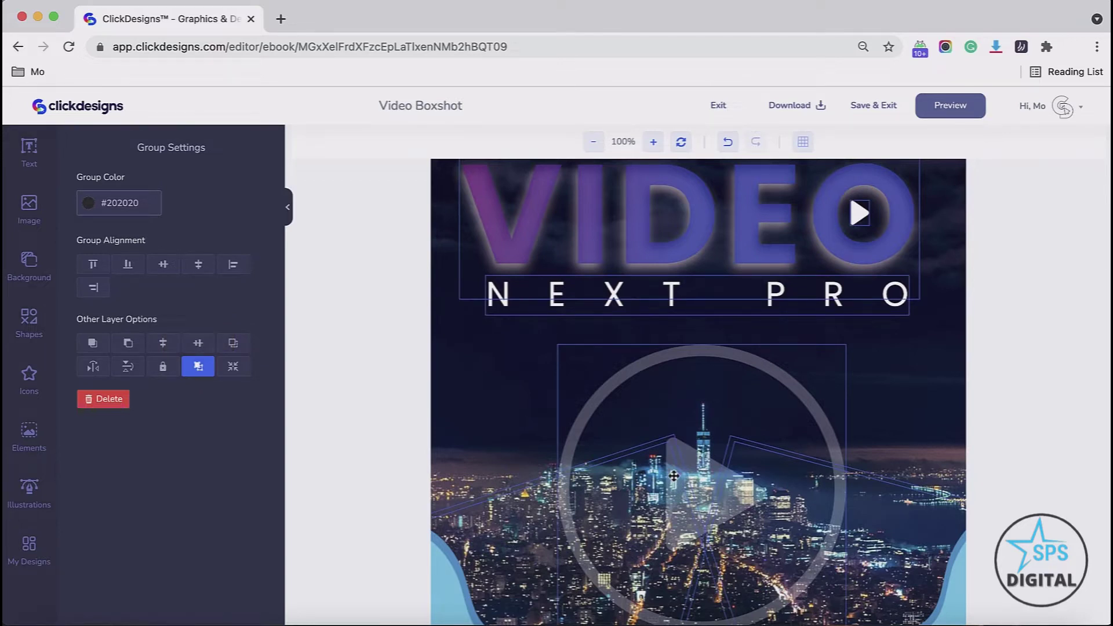
pyautogui.moveTo(674, 476); pyautogui.dragTo(690, 520)
pyautogui.click(198, 394)
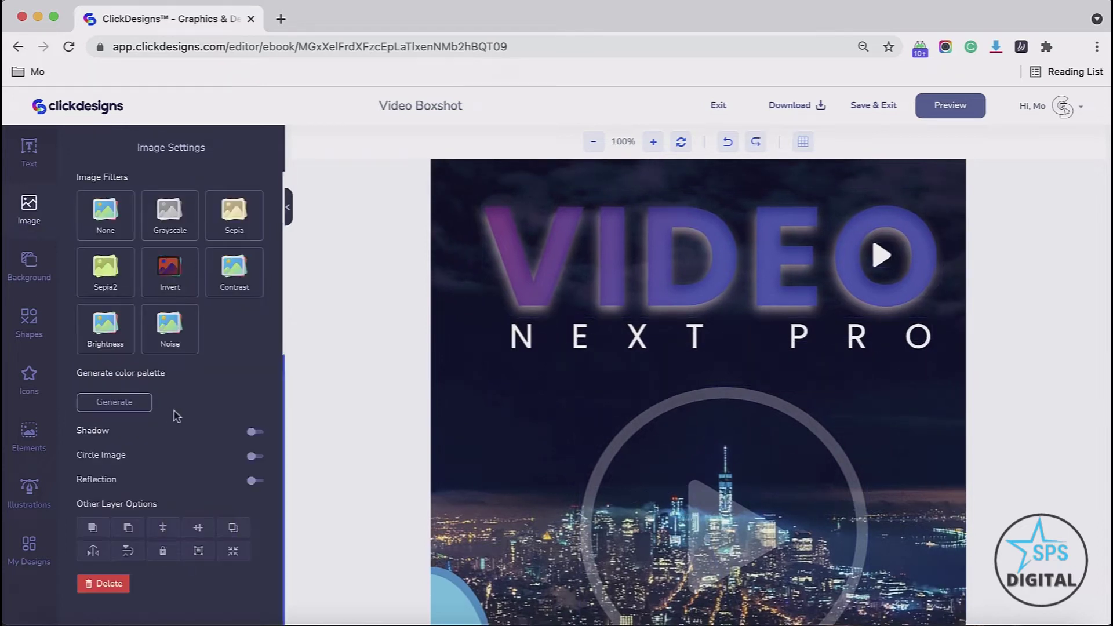
pyautogui.click(30, 208)
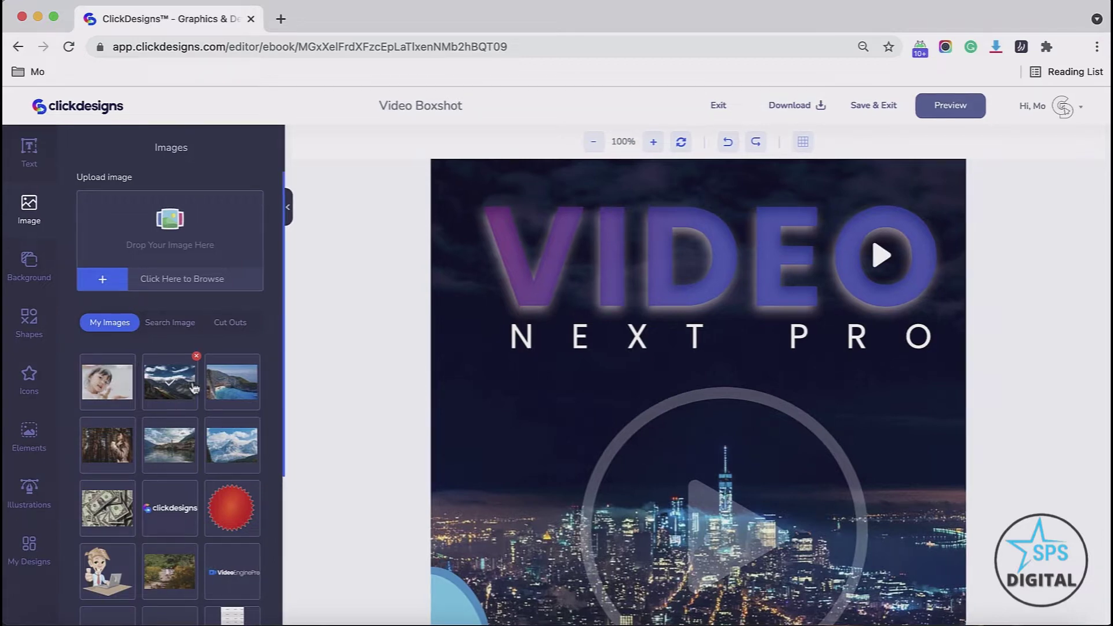
# Place the girl photo on the cover as a trial, then delete it
pyautogui.moveTo(125, 386); pyautogui.dragTo(564, 356)
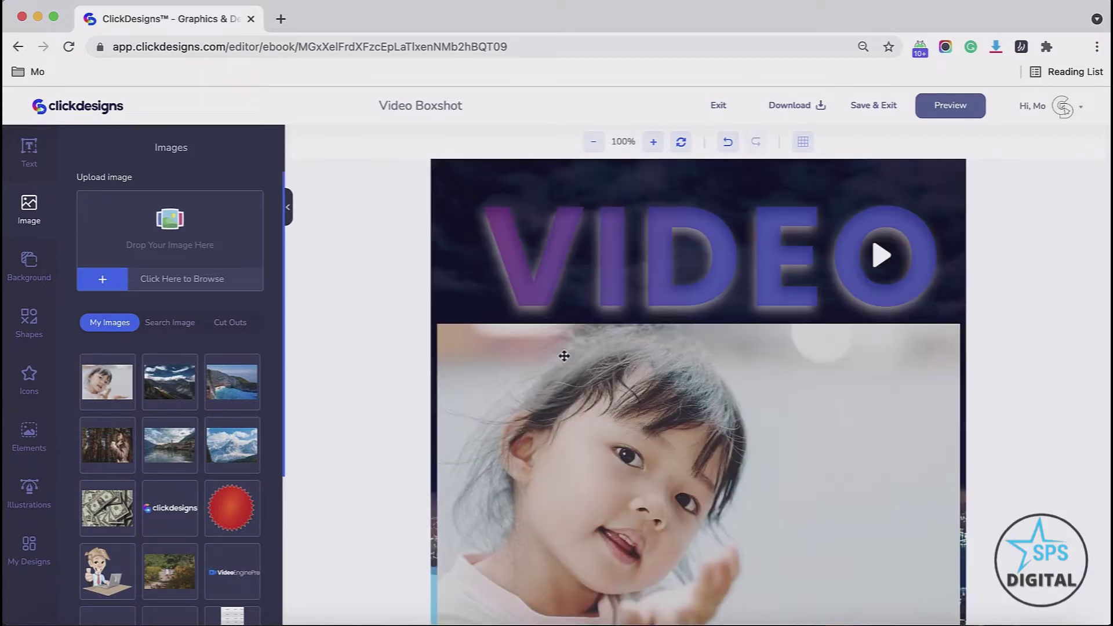
pyautogui.click(645, 440)
pyautogui.scroll(-5, 404, 415)
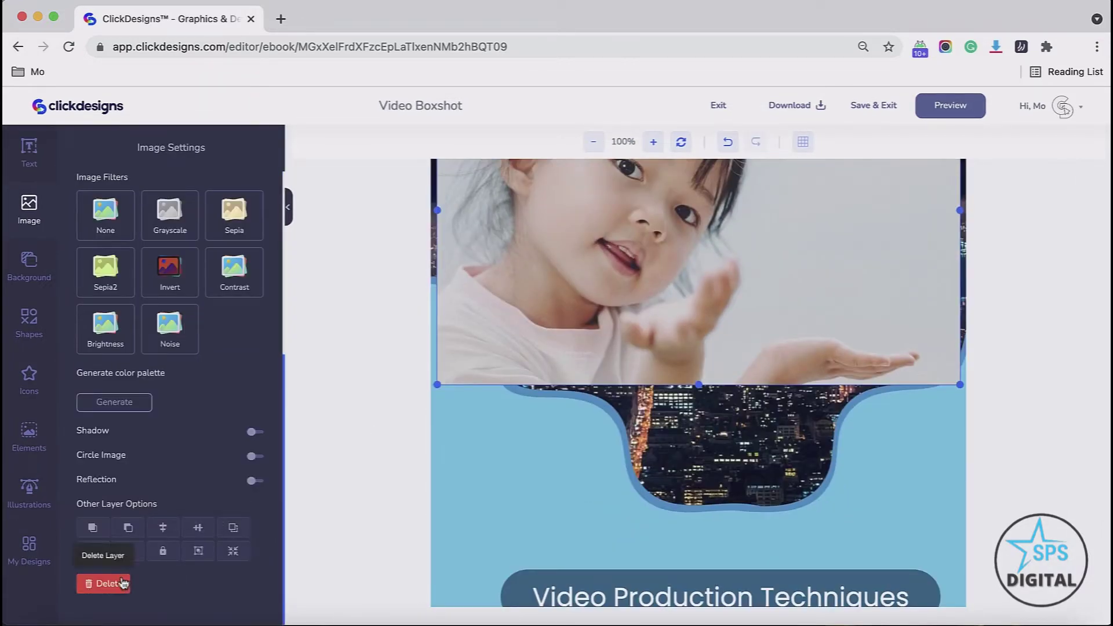
pyautogui.click(100, 584)
pyautogui.scroll(5, 558, 358)
# Search stock images for 'video' and place the film-camera illustration below the VIDEO title
pyautogui.click(681, 337)
pyautogui.click(174, 325)
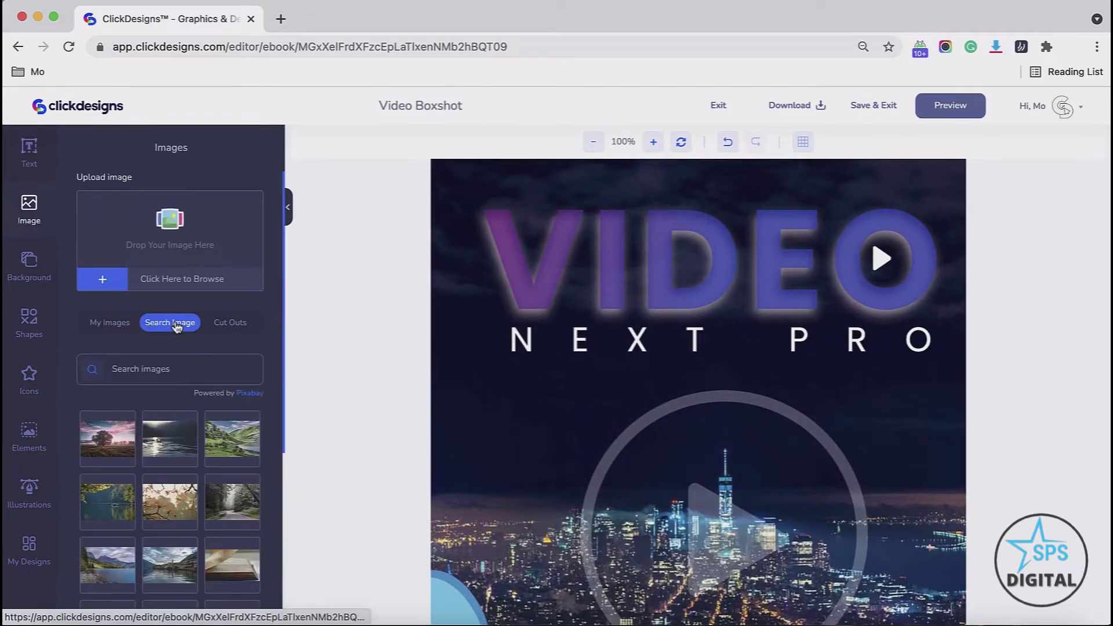
pyautogui.scroll(-6, 174, 406)
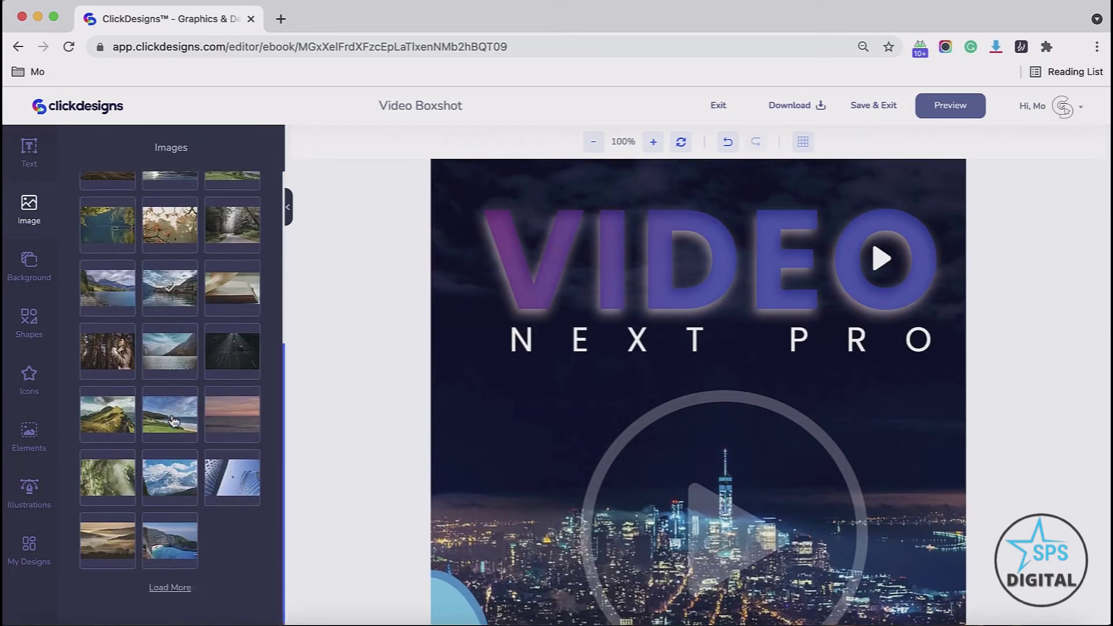
pyautogui.scroll(2, 173, 421)
pyautogui.scroll(3, 173, 421)
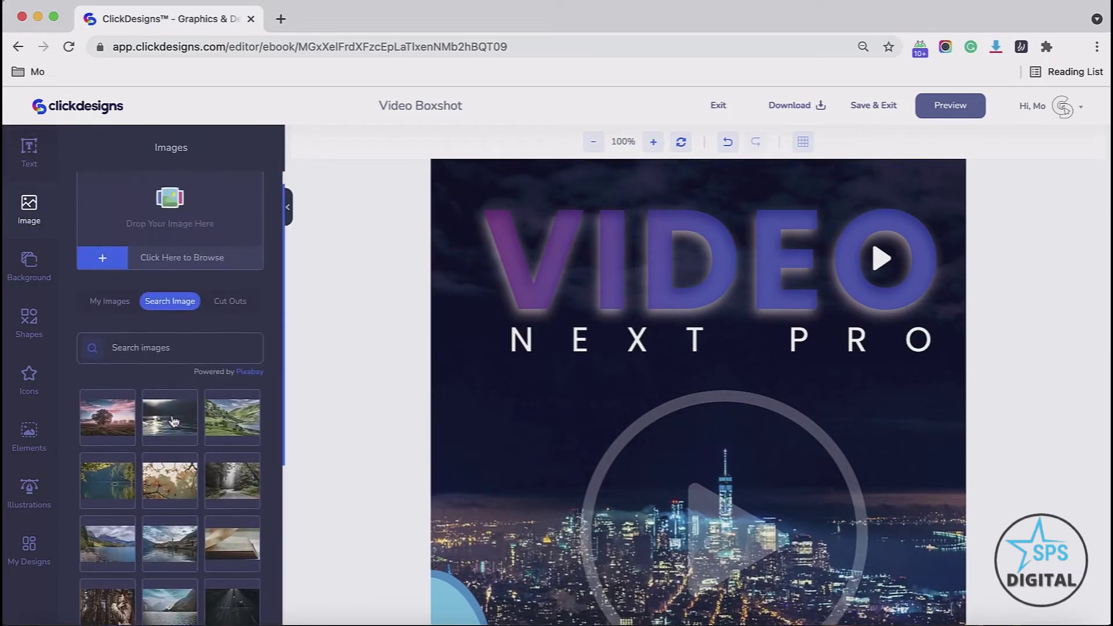
pyautogui.click(180, 348)
pyautogui.write('vi')
pyautogui.write('deo')
pyautogui.press('Return')
pyautogui.click(112, 515)
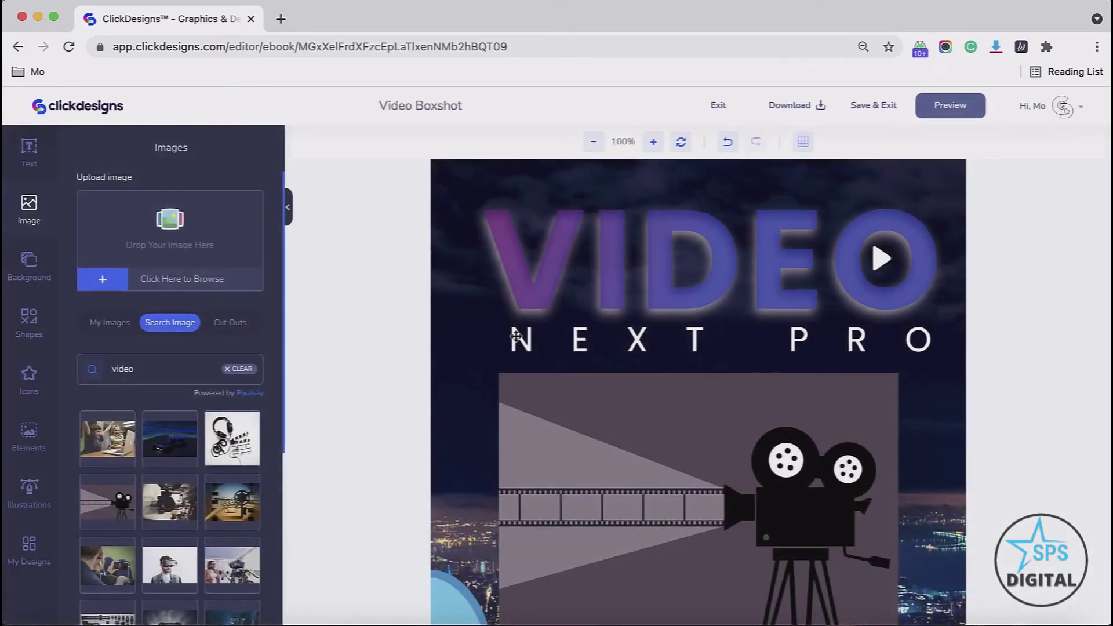
pyautogui.moveTo(722, 461); pyautogui.dragTo(722, 409)
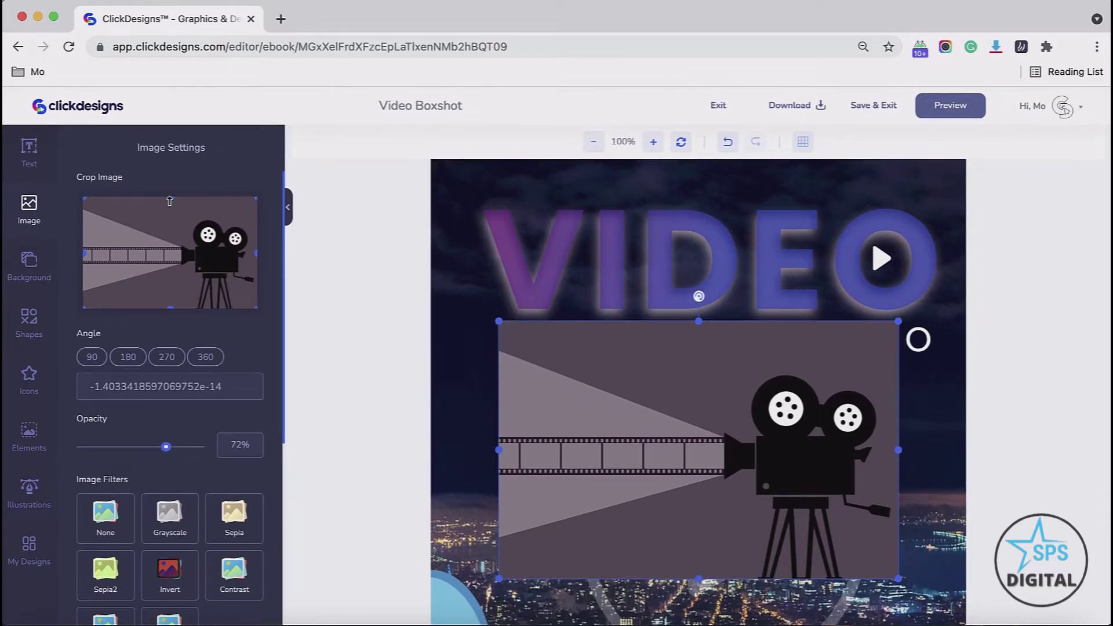
# Crop the top and left off the camera image and move it over VIDEO
pyautogui.moveTo(168, 217); pyautogui.dragTo(169, 217)
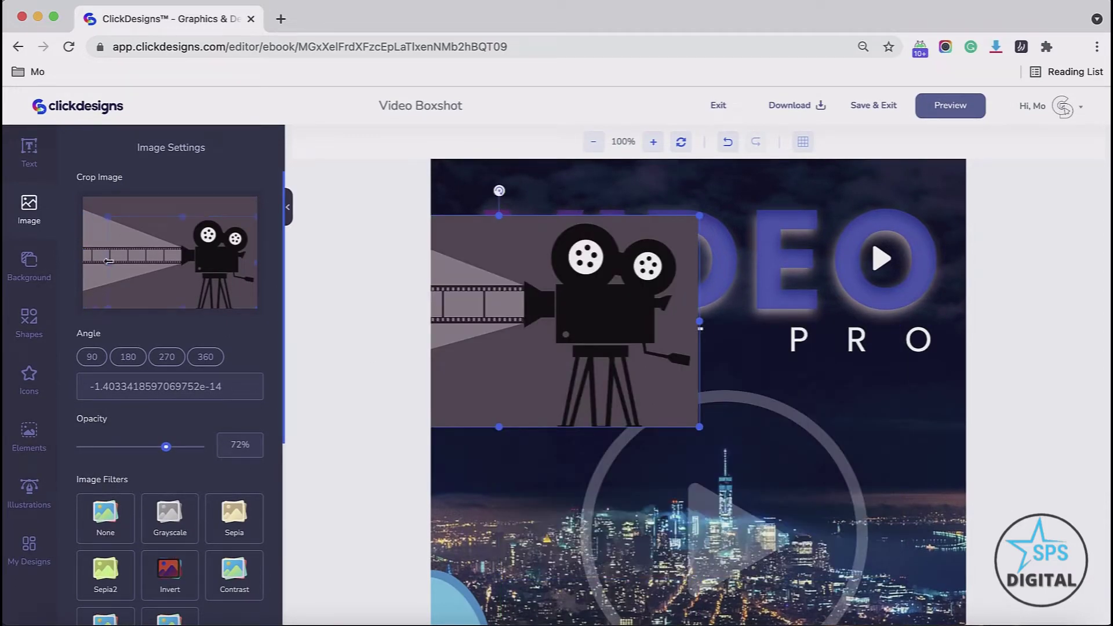
pyautogui.moveTo(108, 262); pyautogui.dragTo(141, 263)
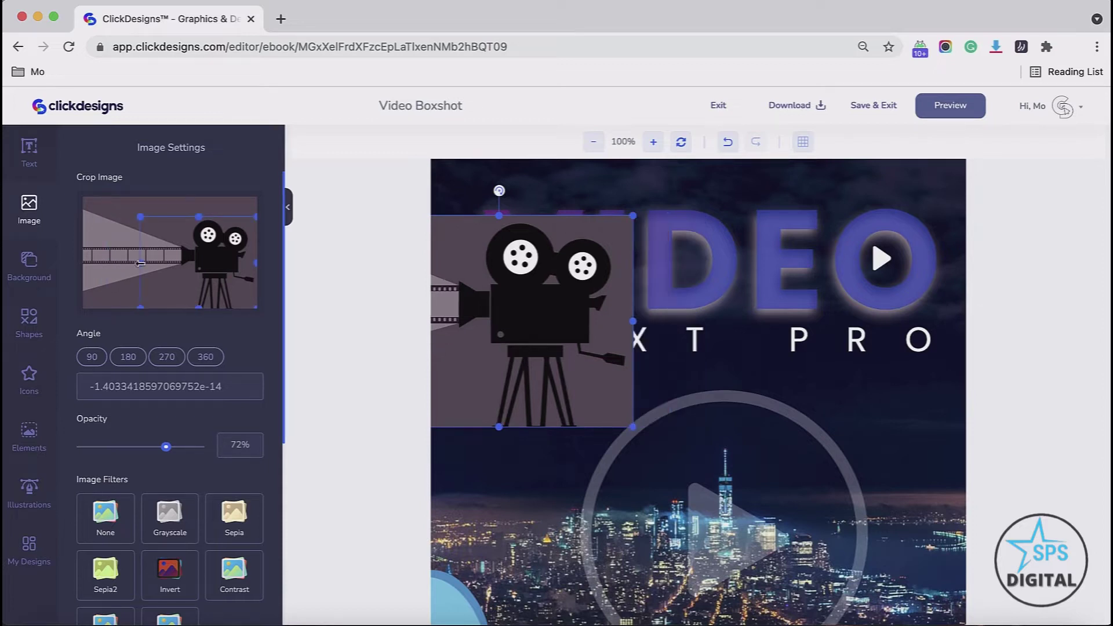
pyautogui.moveTo(624, 352)
pyautogui.mouseDown()
pyautogui.moveTo(599, 353)
pyautogui.moveTo(678, 343)
pyautogui.moveTo(643, 343)
pyautogui.mouseUp()
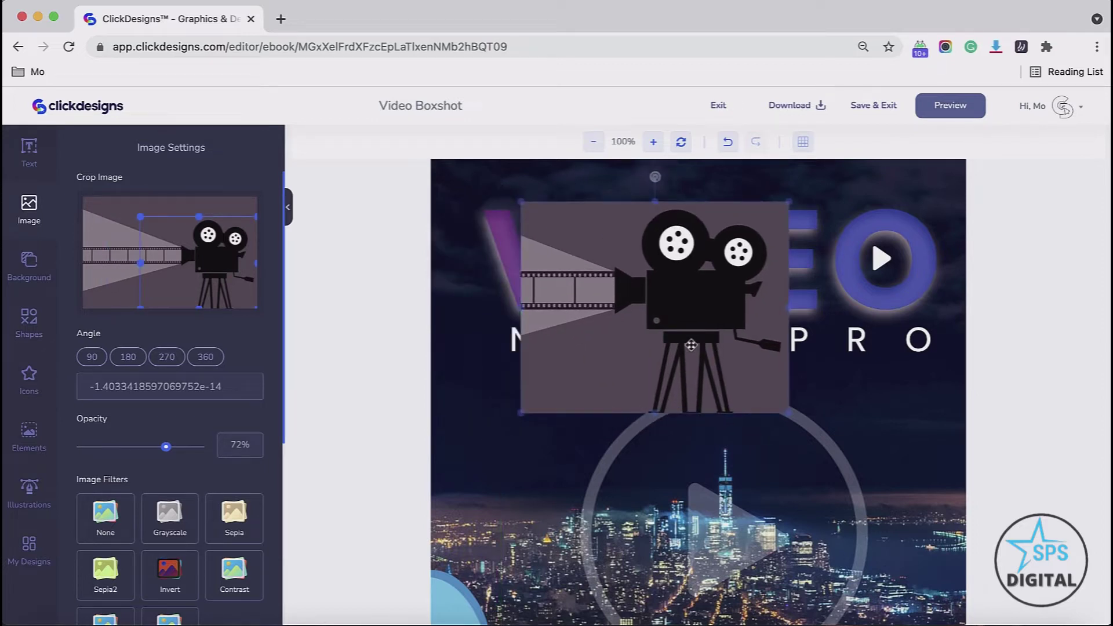
# Rotate the camera image through 90–270° back to upright 360°, and set opacity to 65%
pyautogui.click(93, 357)
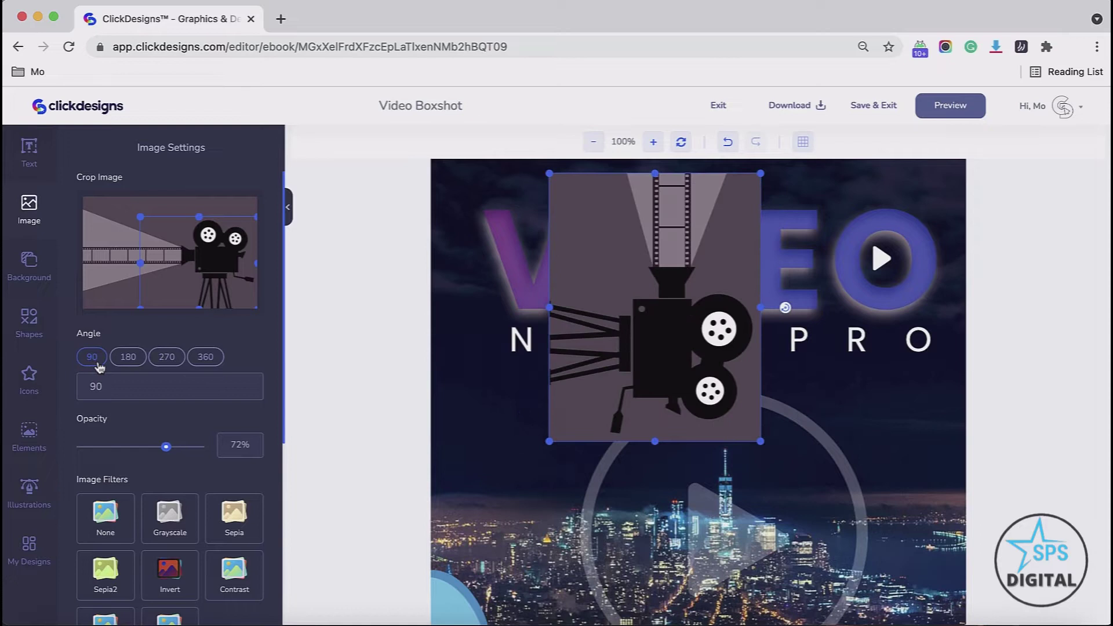
pyautogui.click(129, 357)
pyautogui.click(166, 357)
pyautogui.click(205, 357)
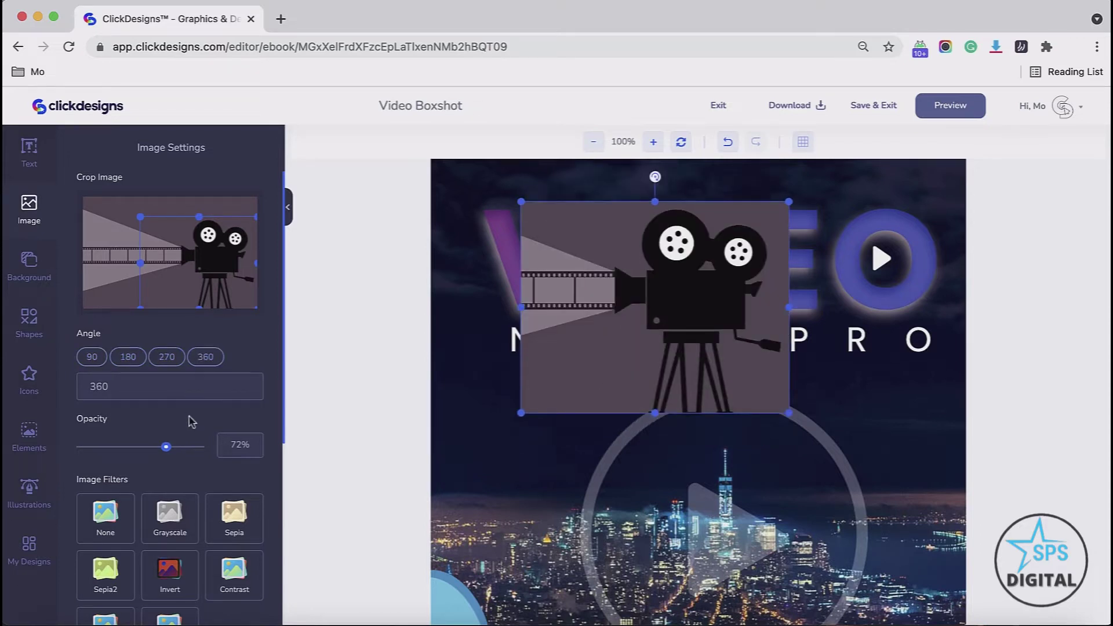
pyautogui.moveTo(165, 448)
pyautogui.mouseDown()
pyautogui.moveTo(144, 448)
pyautogui.moveTo(158, 453)
pyautogui.mouseUp()
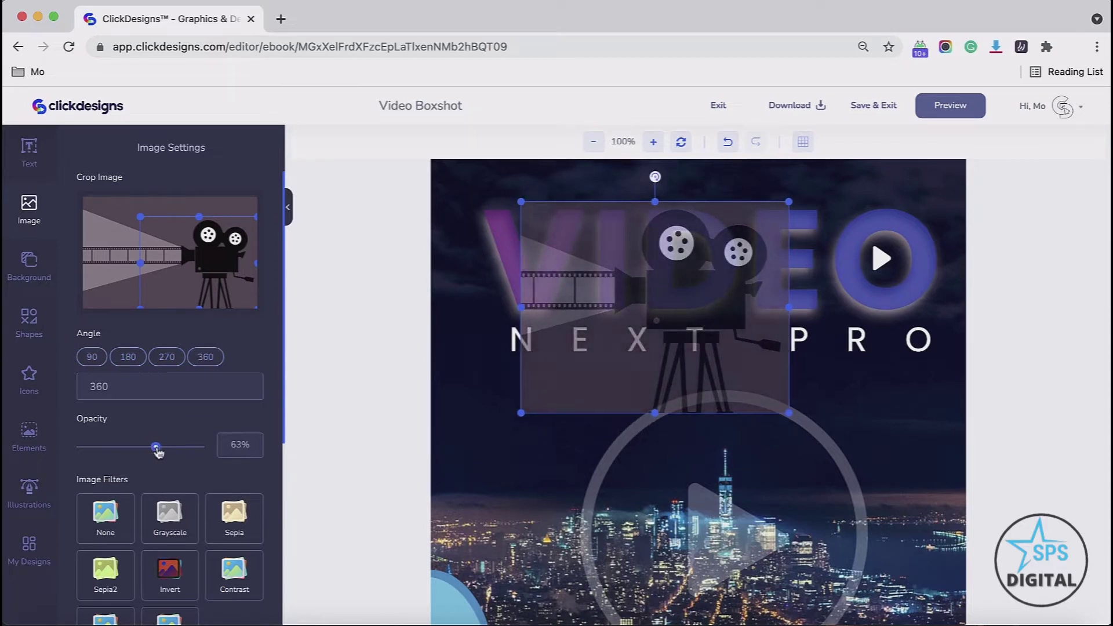
pyautogui.scroll(-3, 151, 418)
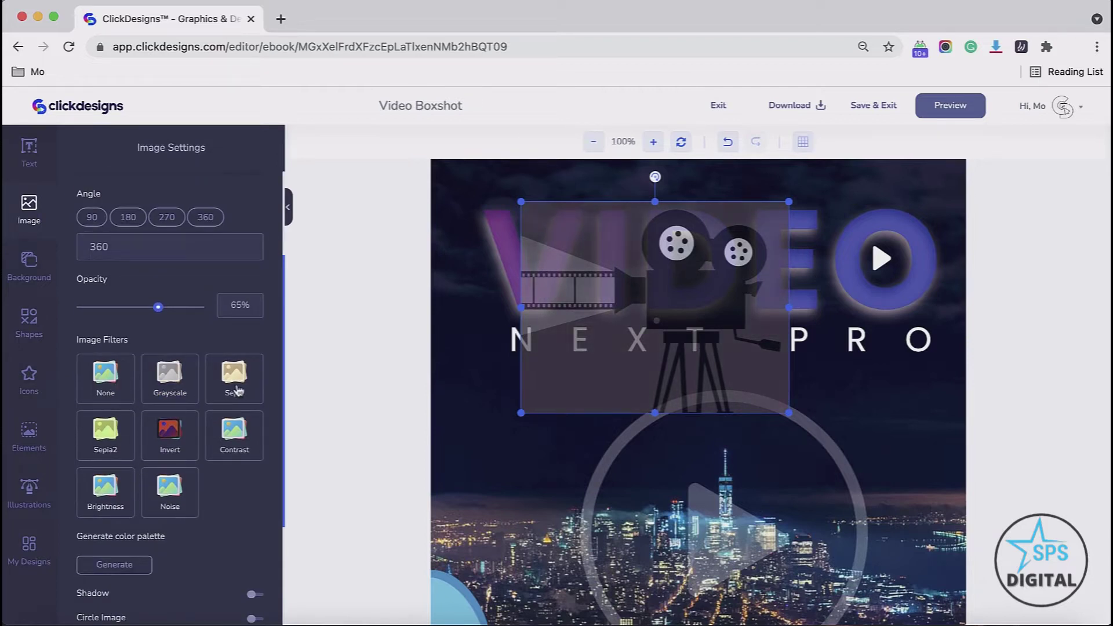
# Try grayscale, sepia, Sepia2, invert, contrast and brightness filters, then reset to None
pyautogui.click(177, 382)
pyautogui.click(238, 385)
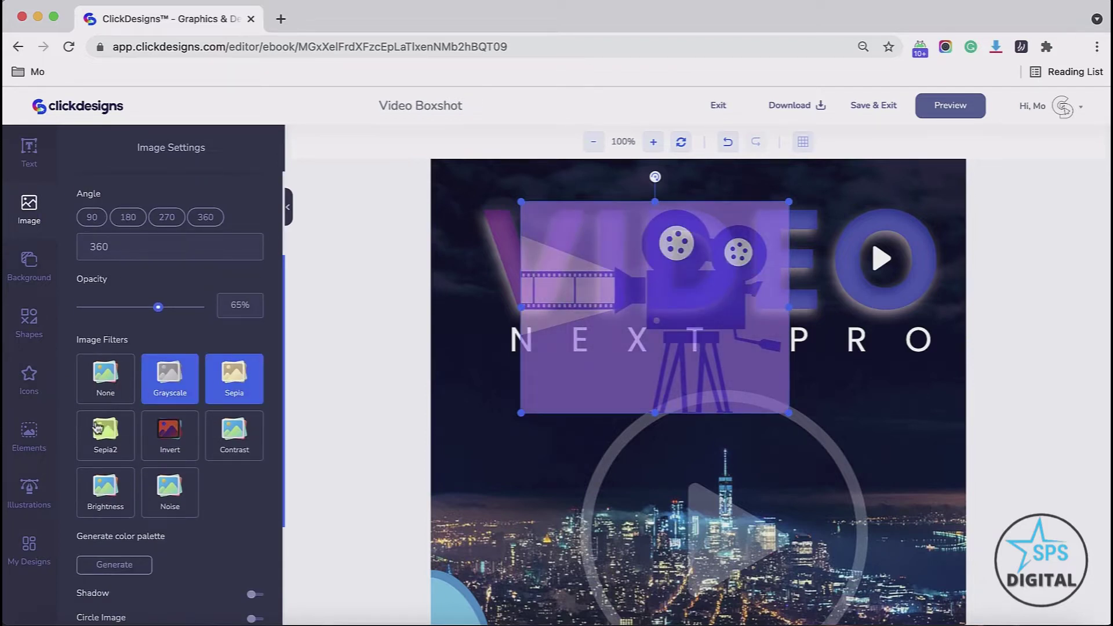
pyautogui.click(97, 429)
pyautogui.click(182, 441)
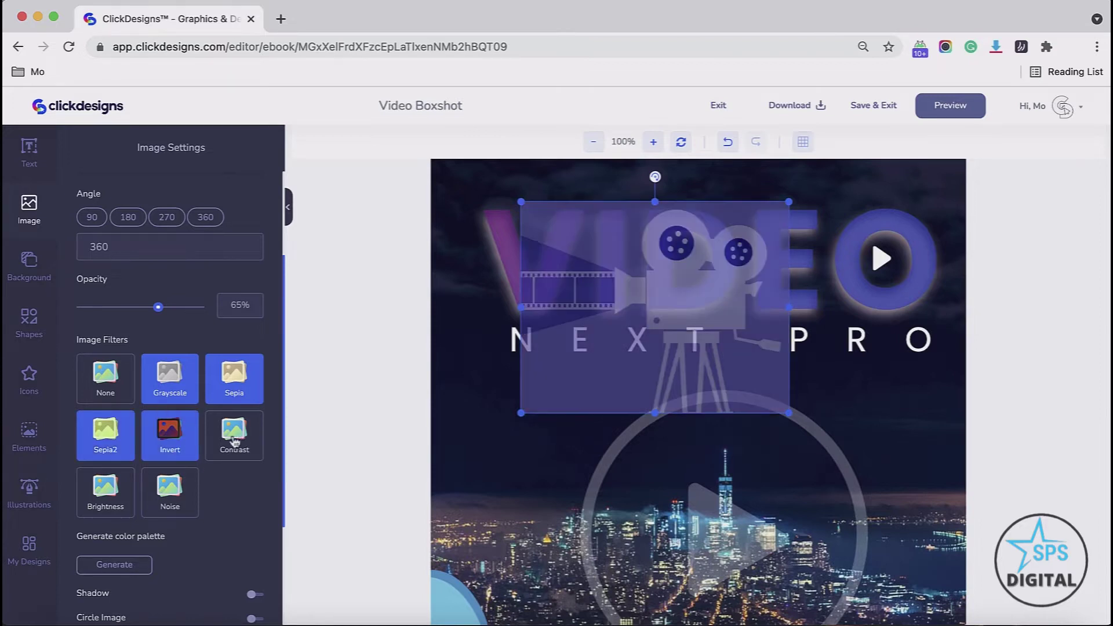
pyautogui.click(235, 436)
pyautogui.click(102, 490)
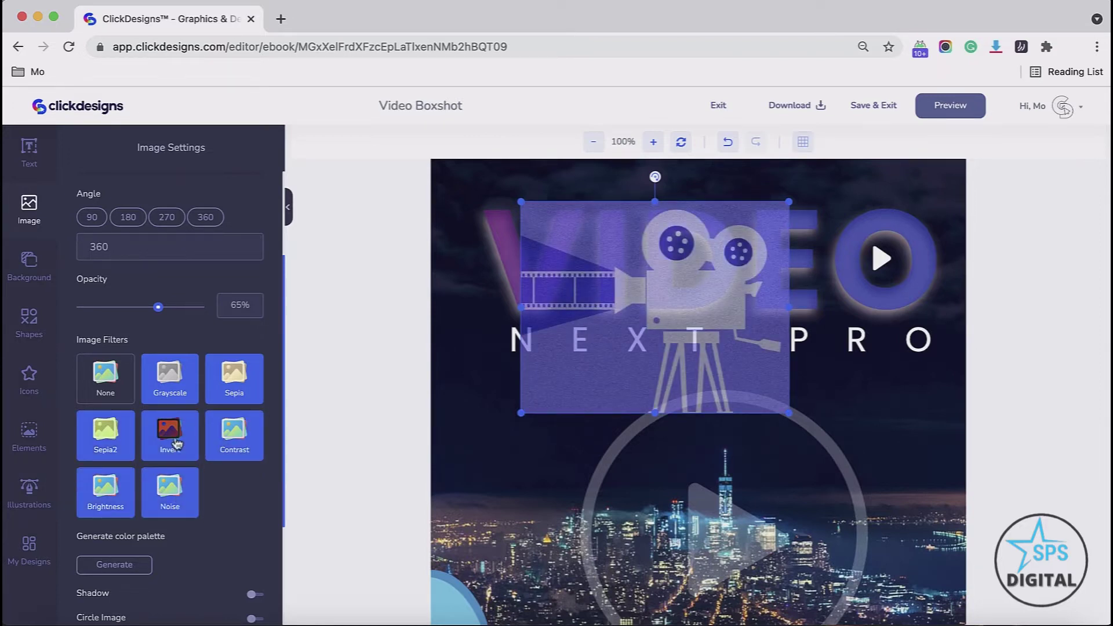
pyautogui.click(113, 384)
# Generate a six-swatch colour palette from the camera image and move it below NEXT PRO
pyautogui.scroll(-1, 247, 470)
pyautogui.scroll(-1, 246, 470)
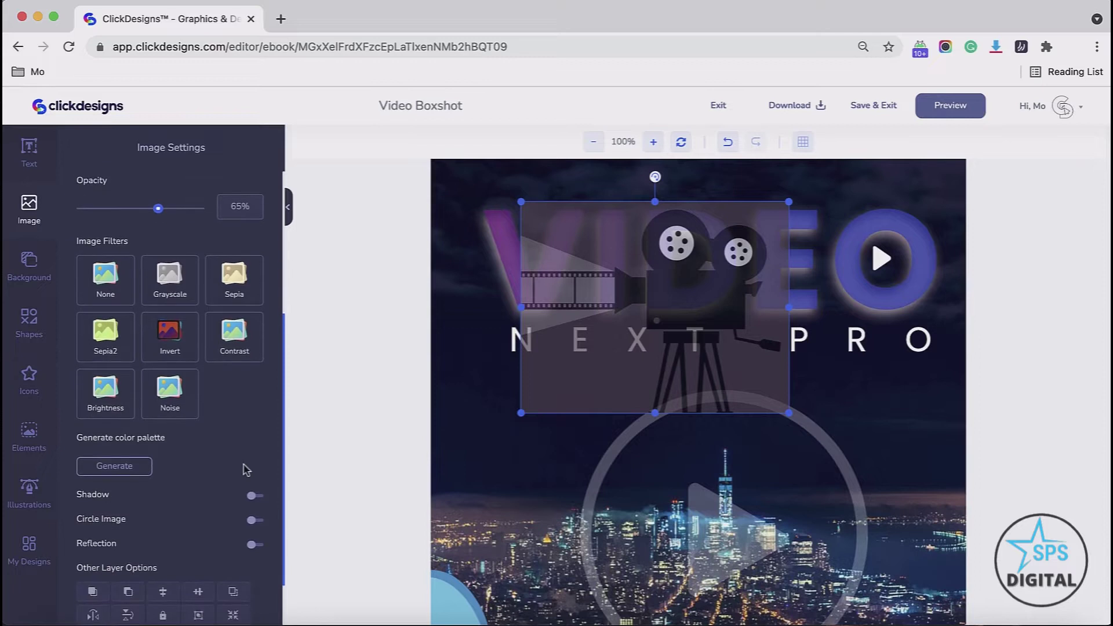
pyautogui.click(137, 474)
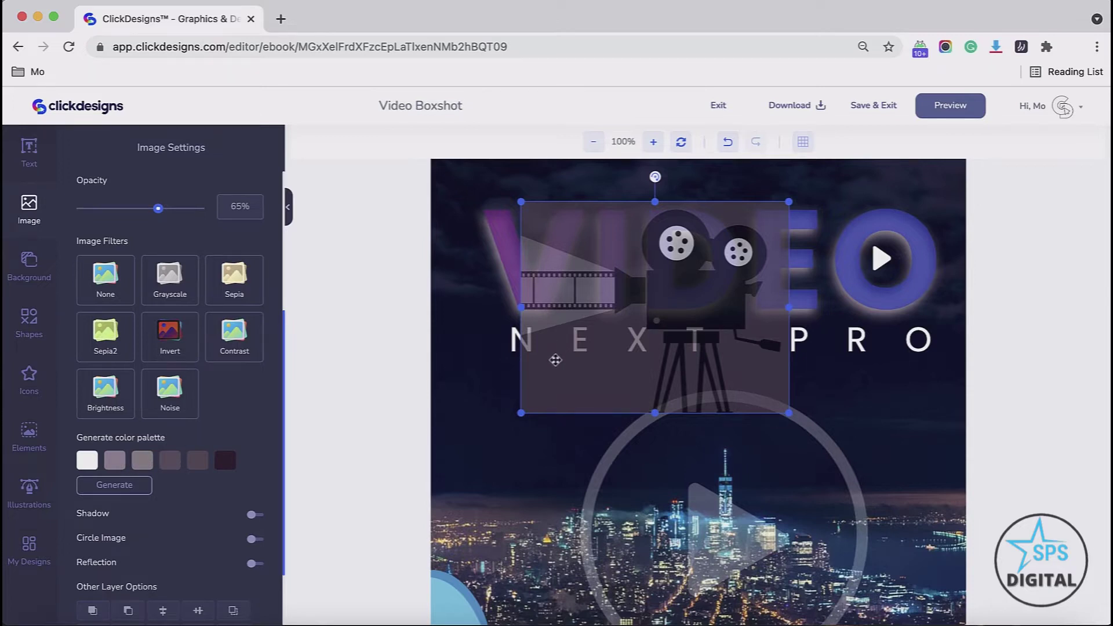
pyautogui.moveTo(568, 379); pyautogui.dragTo(546, 536)
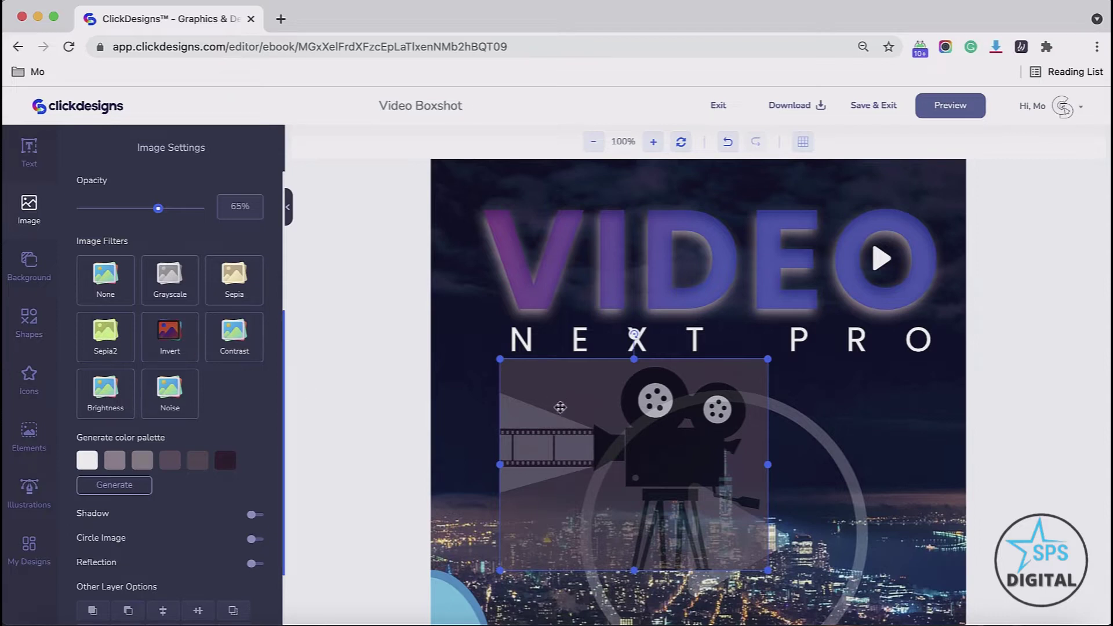
pyautogui.scroll(-3, 574, 406)
# Give the camera image a dark-red #972121 shadow with adjusted offset and more blur
pyautogui.scroll(-2, 174, 406)
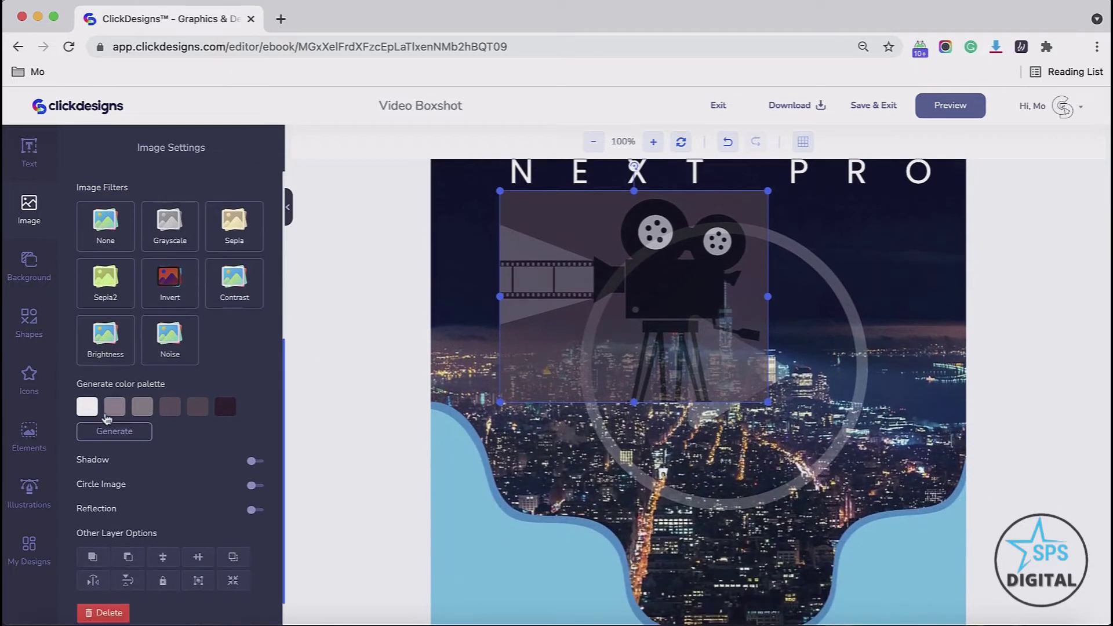
pyautogui.click(256, 435)
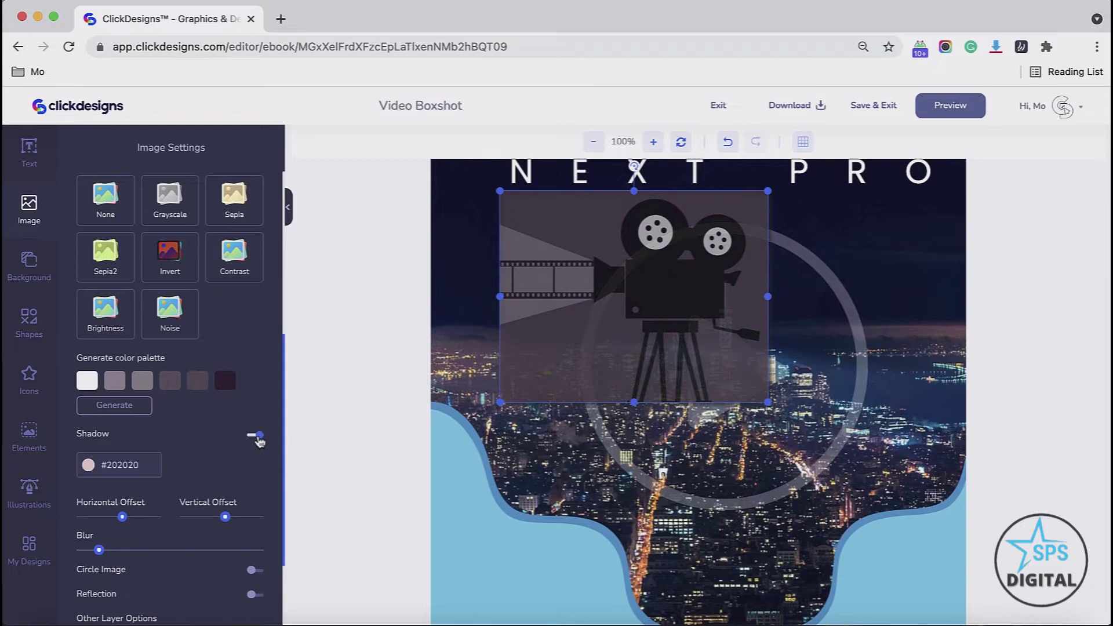
pyautogui.scroll(-2, 232, 446)
pyautogui.click(87, 415)
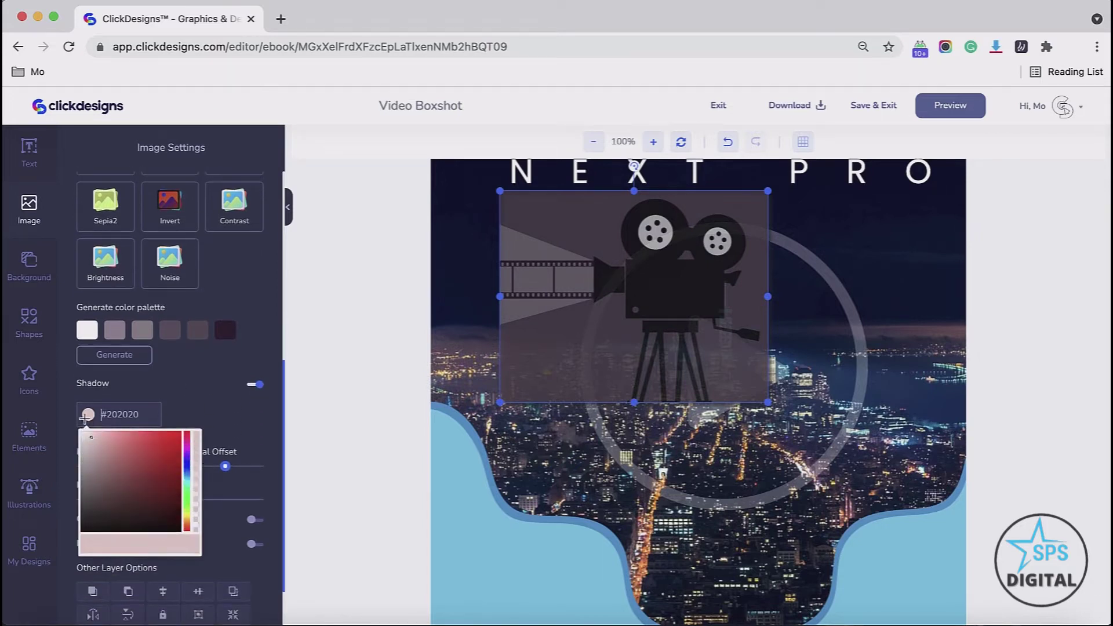
pyautogui.moveTo(161, 471); pyautogui.dragTo(156, 503)
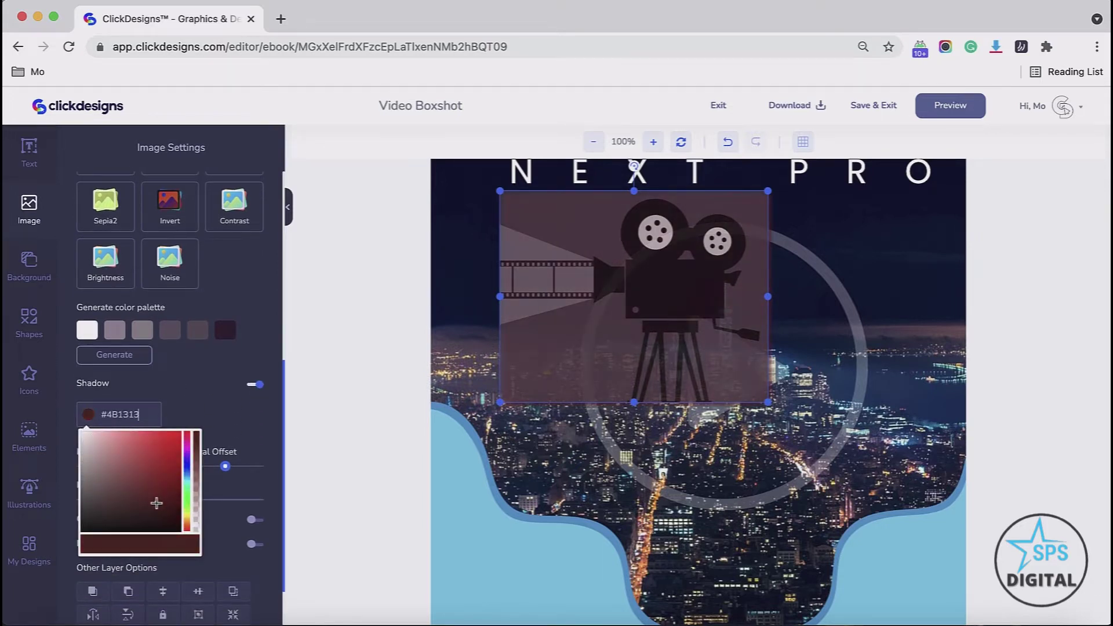
pyautogui.click(193, 389)
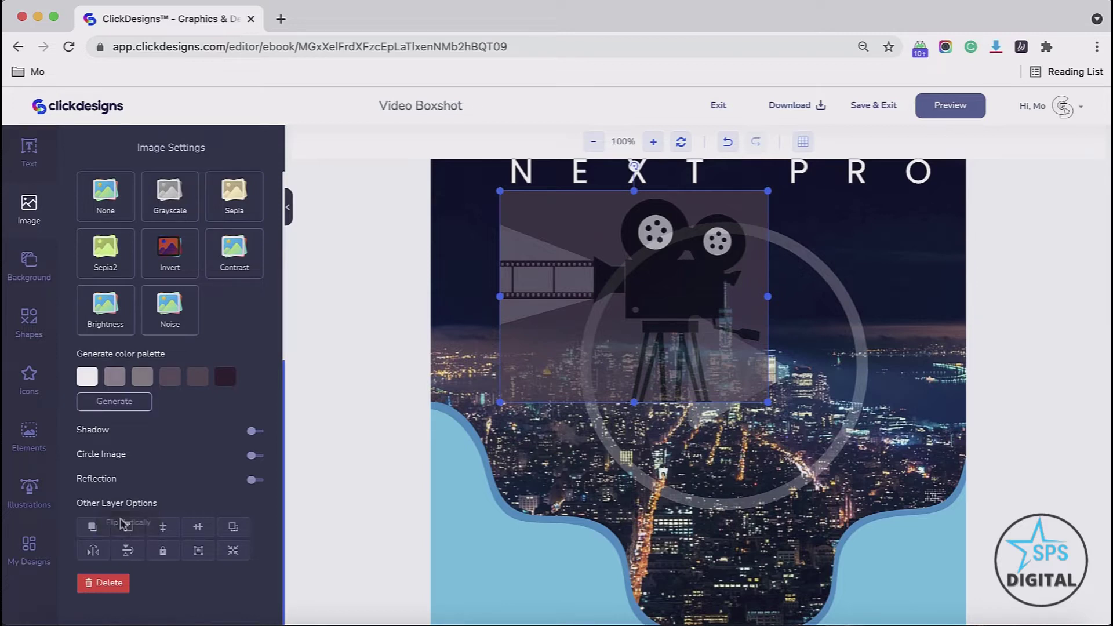
pyautogui.click(182, 430)
pyautogui.moveTo(123, 432); pyautogui.dragTo(142, 433)
pyautogui.moveTo(226, 431); pyautogui.dragTo(132, 431)
pyautogui.moveTo(98, 467); pyautogui.dragTo(136, 465)
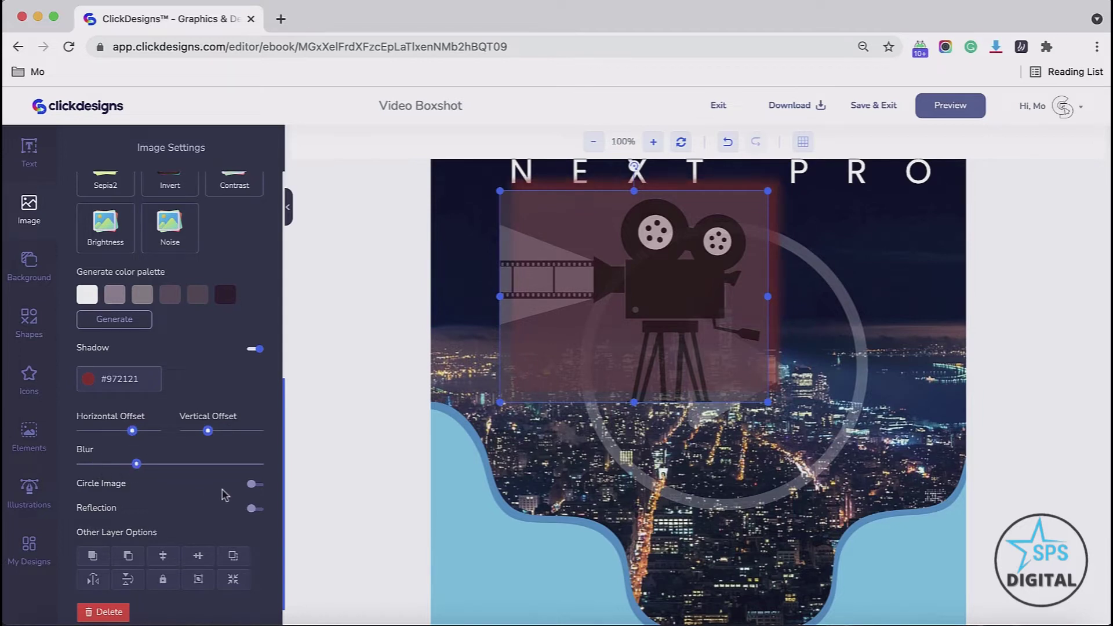
# Add a reflection below the camera image at 36% opacity with position 100
pyautogui.click(255, 485)
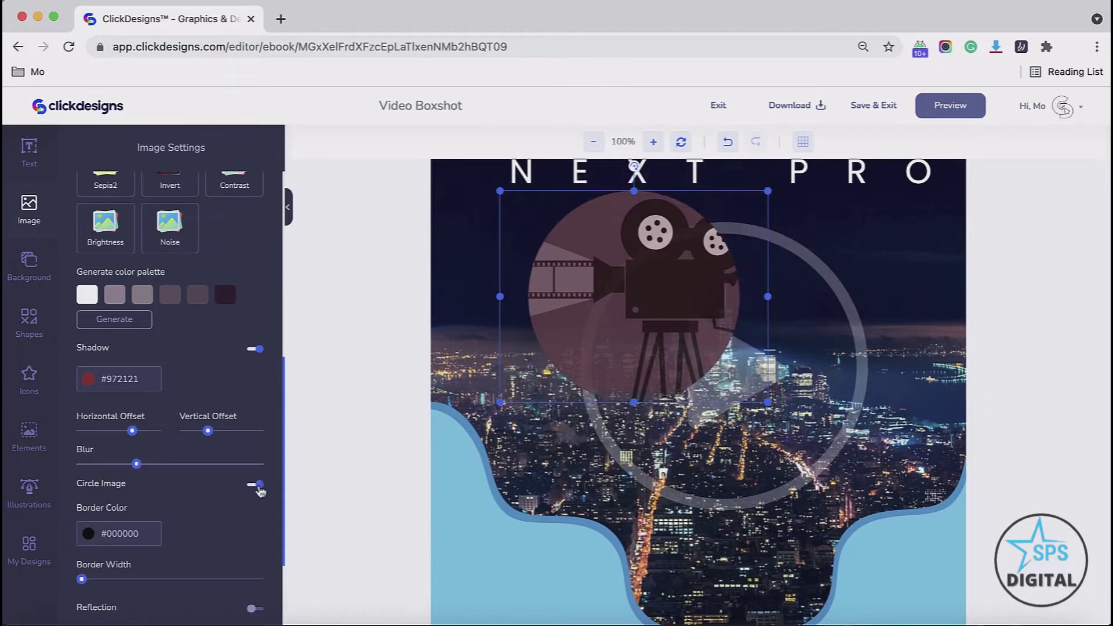
pyautogui.click(255, 485)
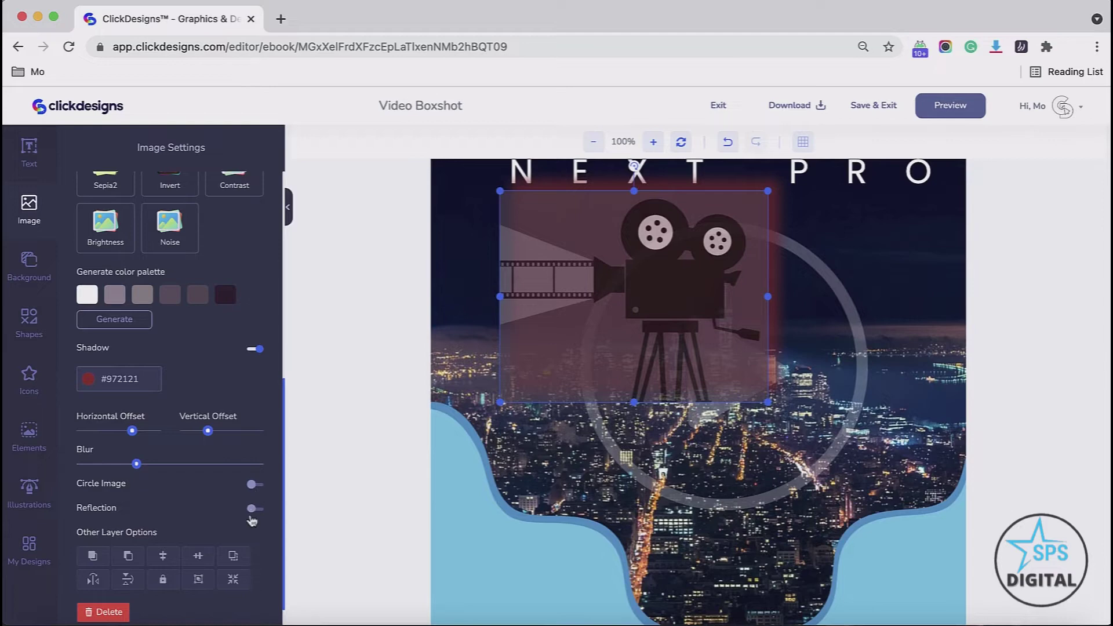
pyautogui.click(254, 511)
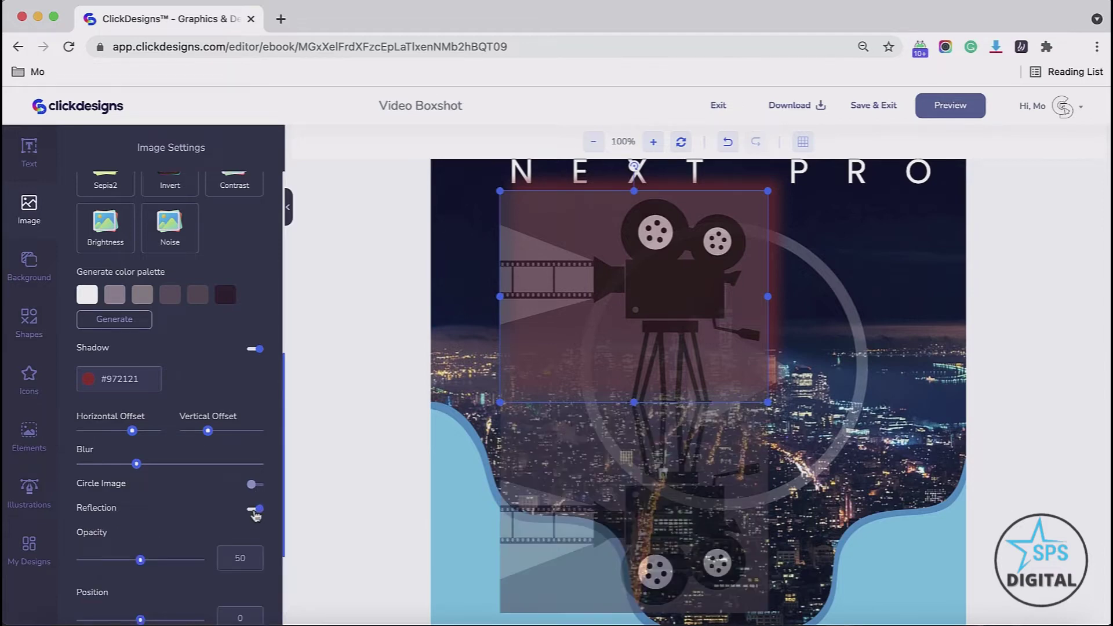
pyautogui.click(255, 510)
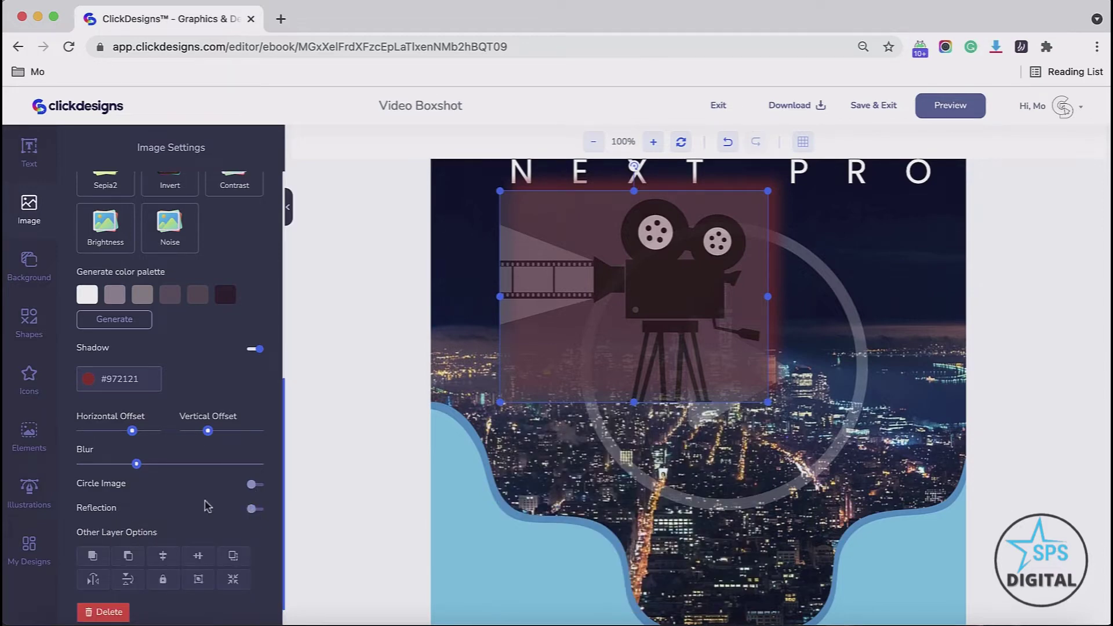
pyautogui.click(256, 509)
pyautogui.moveTo(140, 560)
pyautogui.mouseDown()
pyautogui.moveTo(174, 565)
pyautogui.moveTo(123, 562)
pyautogui.mouseUp()
pyautogui.scroll(-3, 162, 493)
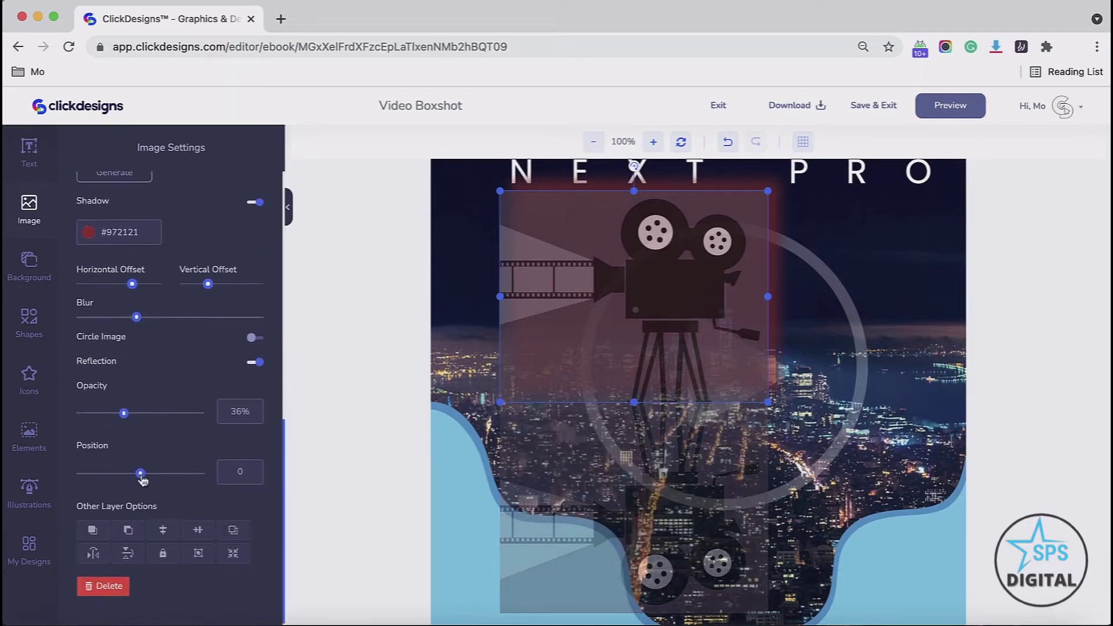
pyautogui.moveTo(141, 473); pyautogui.dragTo(171, 474)
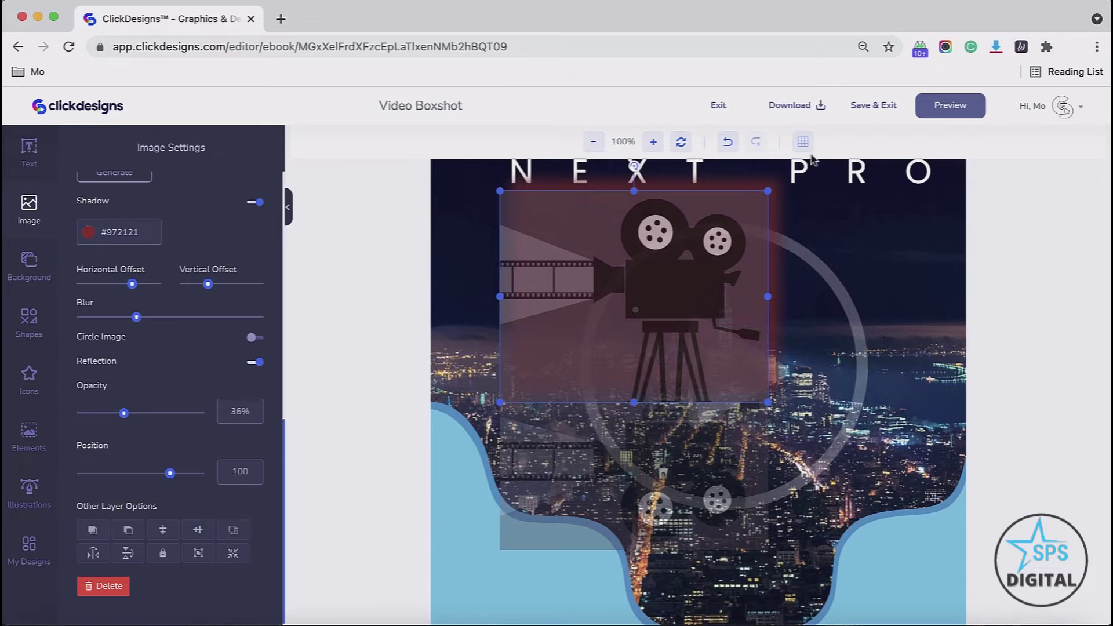
# Using the grid, centre the camera image horizontally below NEXT PRO, then hide the grid
pyautogui.click(919, 263)
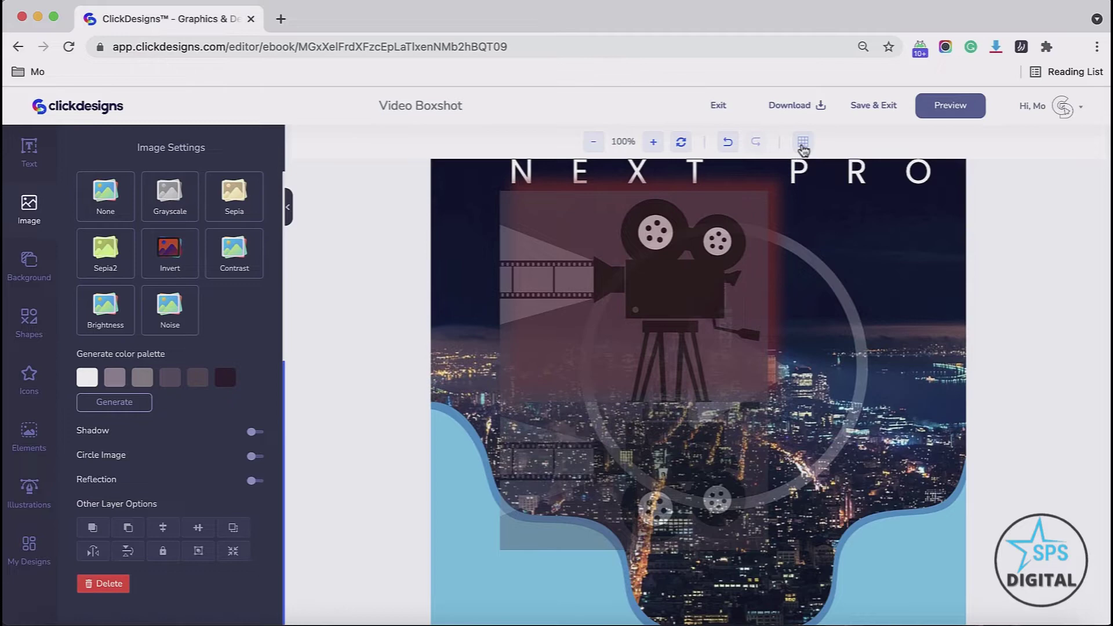
pyautogui.click(803, 143)
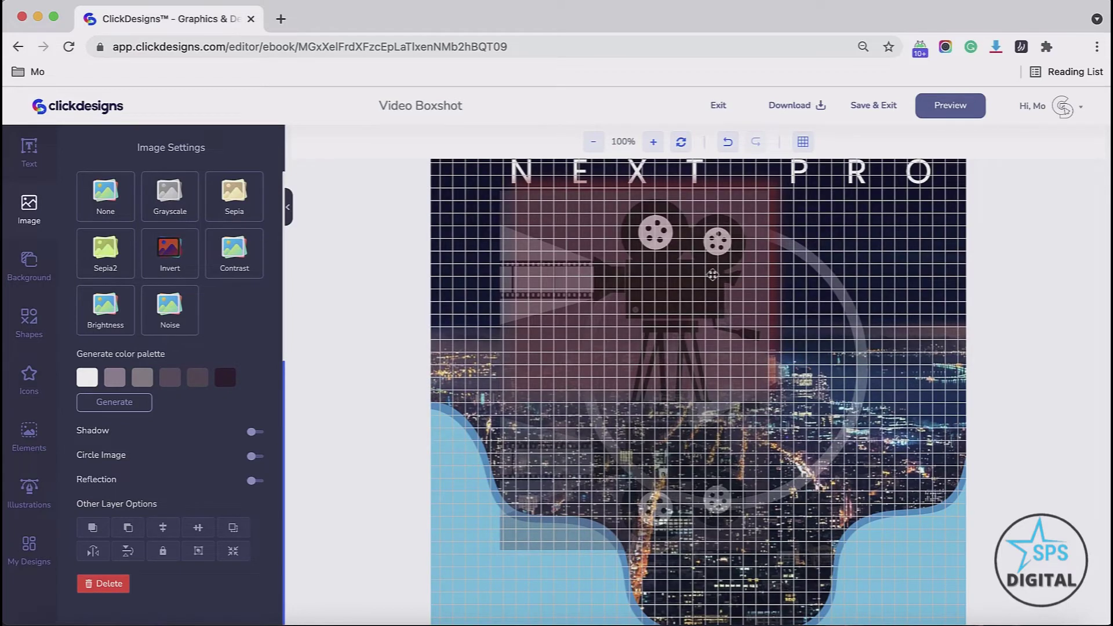
pyautogui.moveTo(707, 288); pyautogui.dragTo(793, 325)
pyautogui.scroll(3, 788, 324)
pyautogui.click(790, 324)
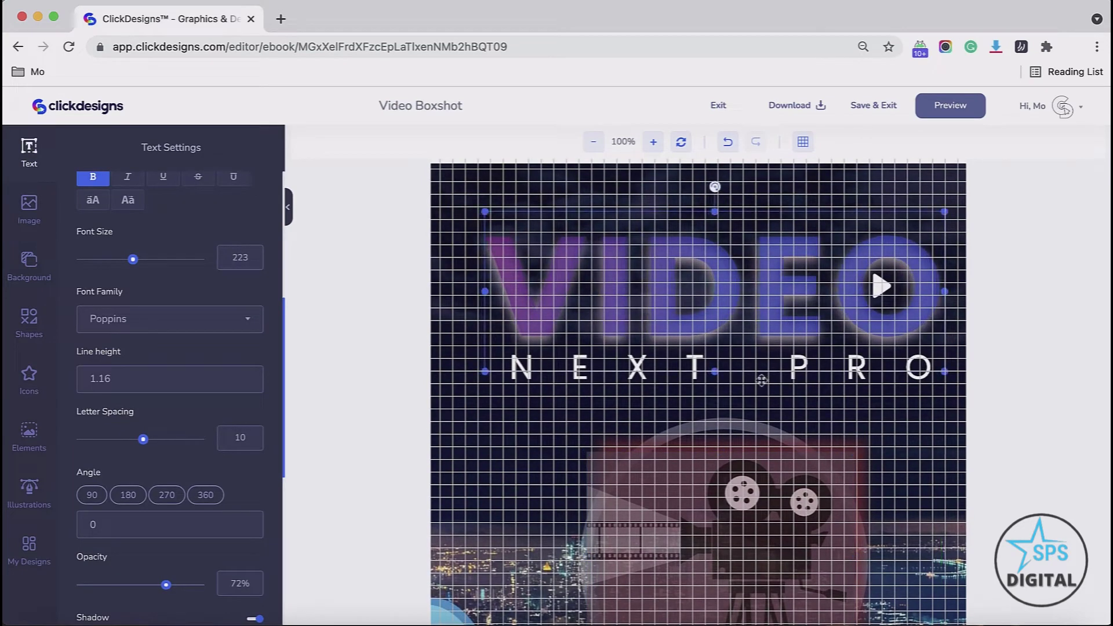
pyautogui.click(695, 374)
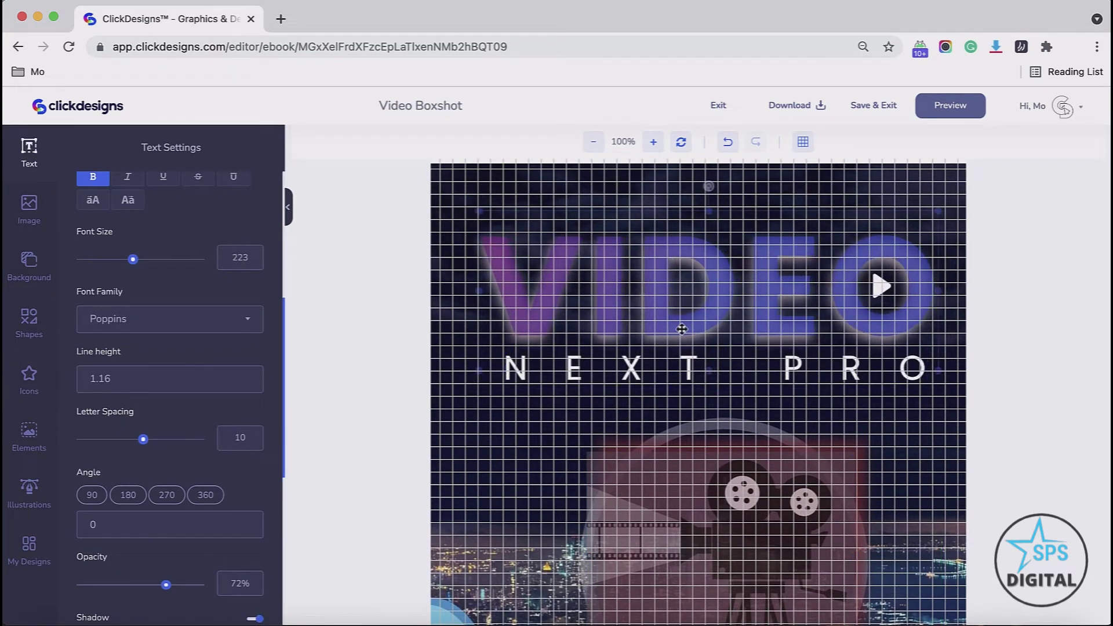
pyautogui.scroll(-3, 696, 388)
pyautogui.click(689, 400)
pyautogui.moveTo(688, 400); pyautogui.dragTo(687, 402)
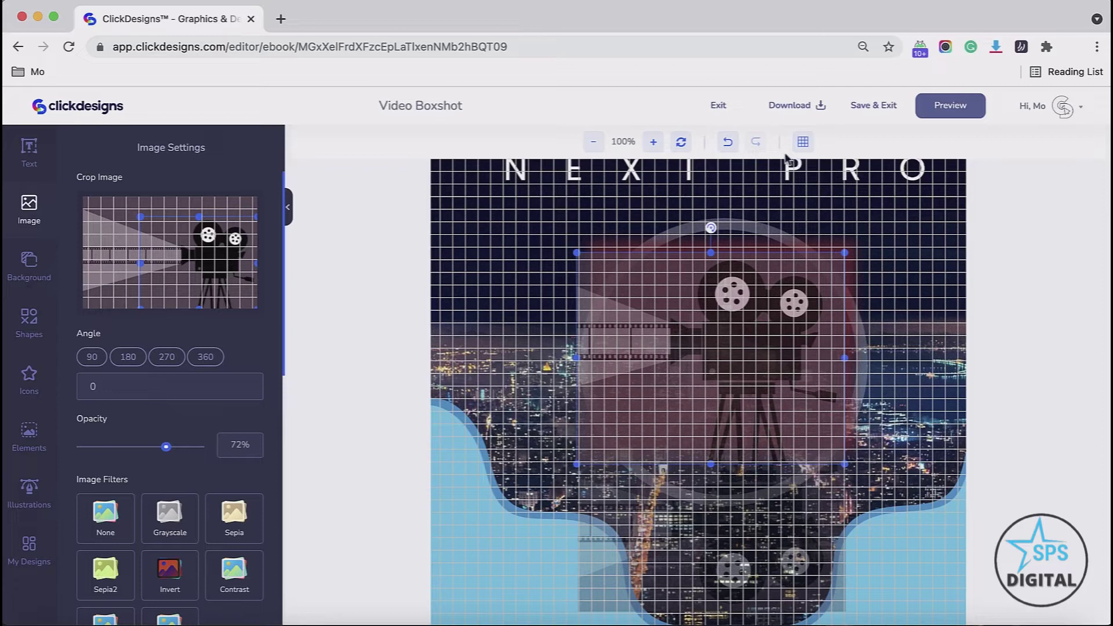
pyautogui.click(801, 146)
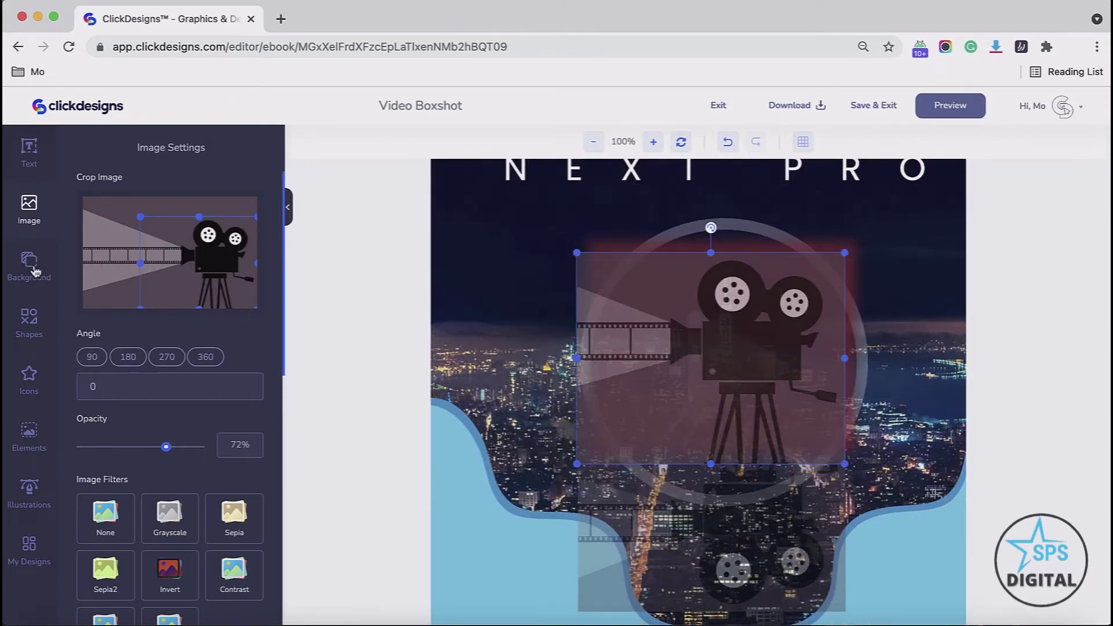
# Enable a gradient page background and nudge the city image group right
pyautogui.click(33, 268)
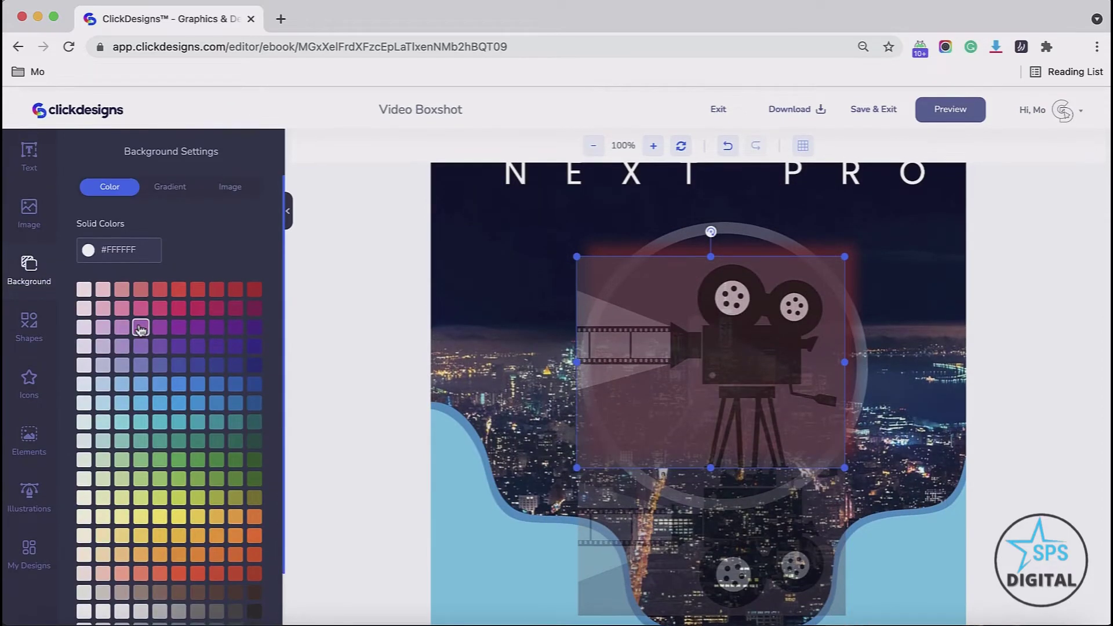
pyautogui.scroll(-1, 168, 316)
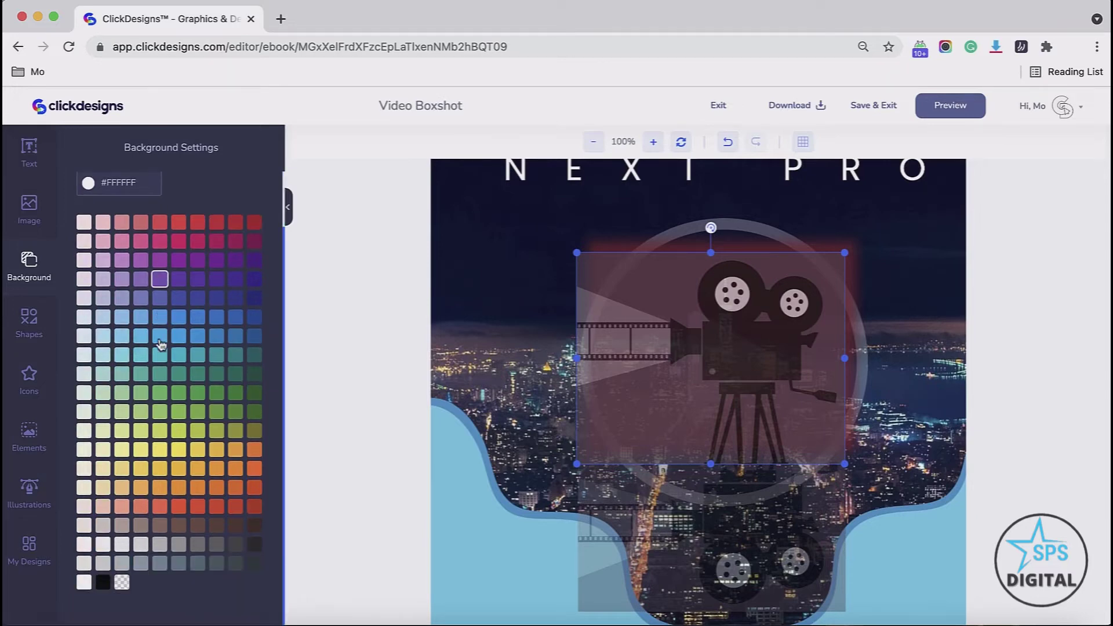
pyautogui.scroll(2, 127, 470)
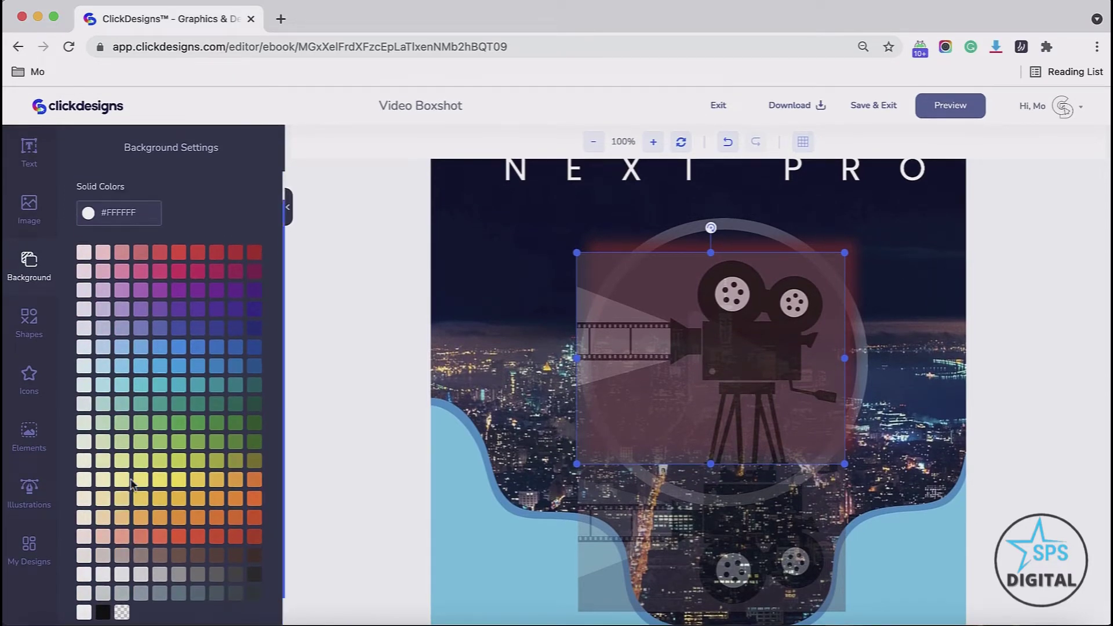
pyautogui.click(168, 183)
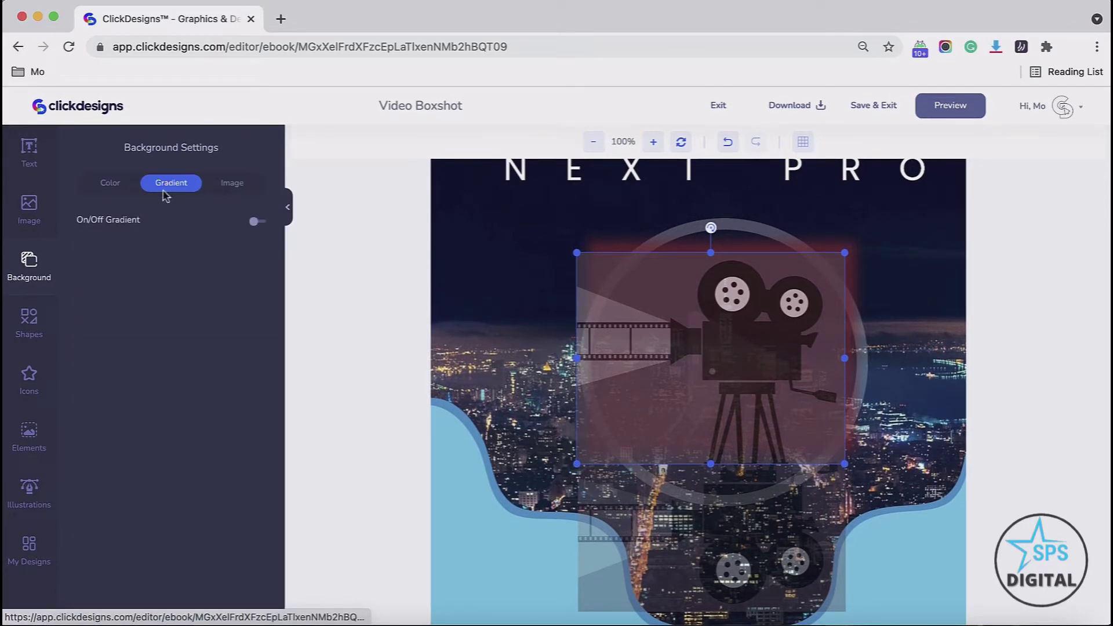
pyautogui.click(256, 223)
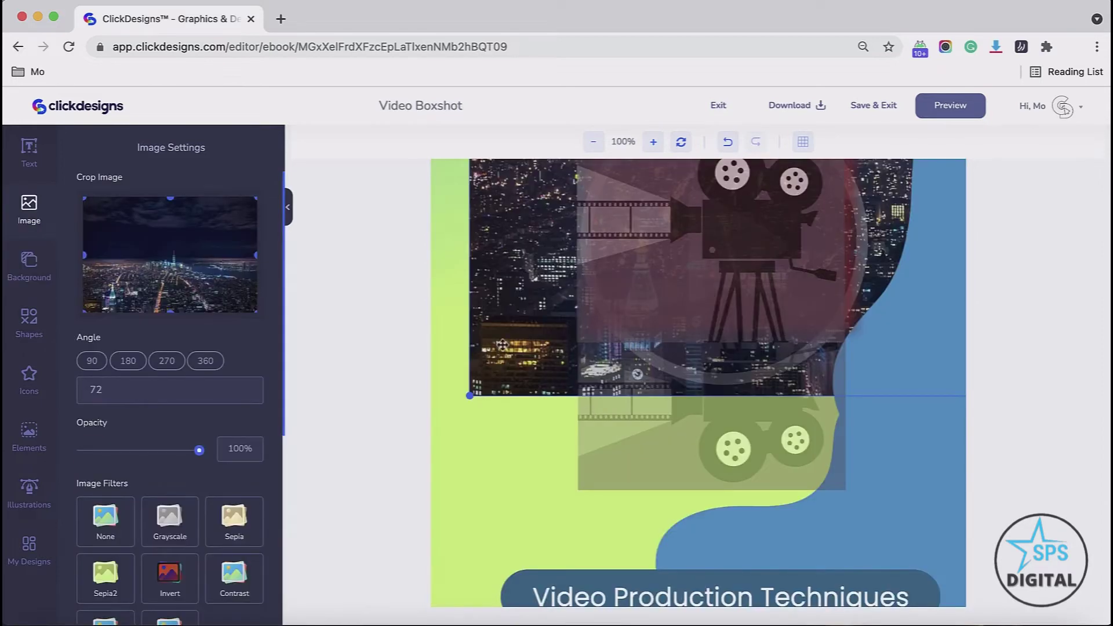
pyautogui.click(705, 316)
pyautogui.hotkey('shift', 'Right')
pyautogui.hotkey('shift', 'Right')
pyautogui.hotkey('shift', 'Right')
pyautogui.hotkey('shift', 'Right')
pyautogui.hotkey('shift', 'Right')
pyautogui.hotkey('shift', 'Right')
pyautogui.hotkey('shift', 'Right')
pyautogui.hotkey('shift', 'Right')
pyautogui.hotkey('shift', 'Right')
pyautogui.hotkey('shift', 'Right')
pyautogui.hotkey('shift', 'Right')
pyautogui.hotkey('shift', 'Right')
pyautogui.hotkey('shift', 'Right')
pyautogui.hotkey('shift', 'Right')
pyautogui.hotkey('shift', 'Right')
pyautogui.hotkey('shift', 'Right')
pyautogui.hotkey('shift', 'Right')
pyautogui.hotkey('shift', 'Right')
pyautogui.hotkey('shift', 'Right')
pyautogui.hotkey('shift', 'Right')
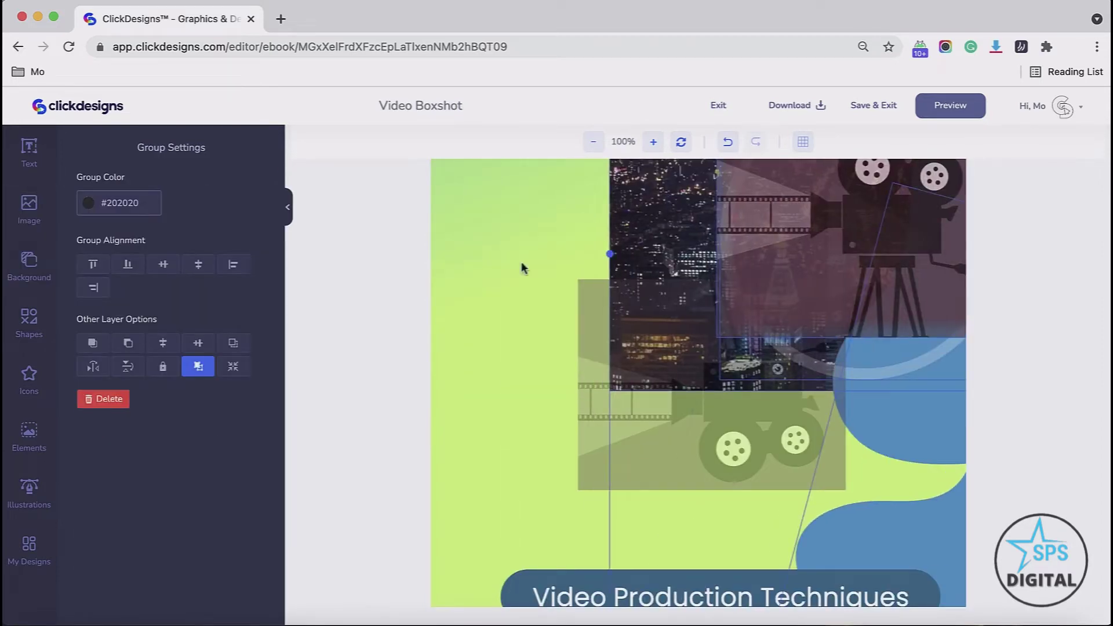
# Try the purple-pink preset gradient with a changed angle, then undo it
pyautogui.click(27, 268)
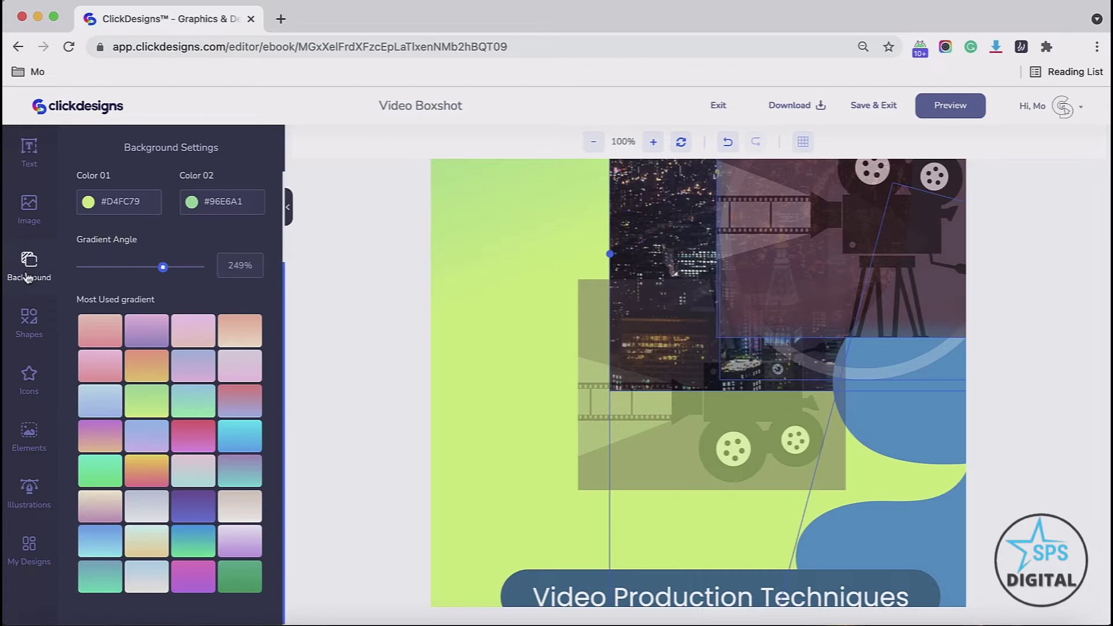
pyautogui.click(163, 326)
pyautogui.click(142, 331)
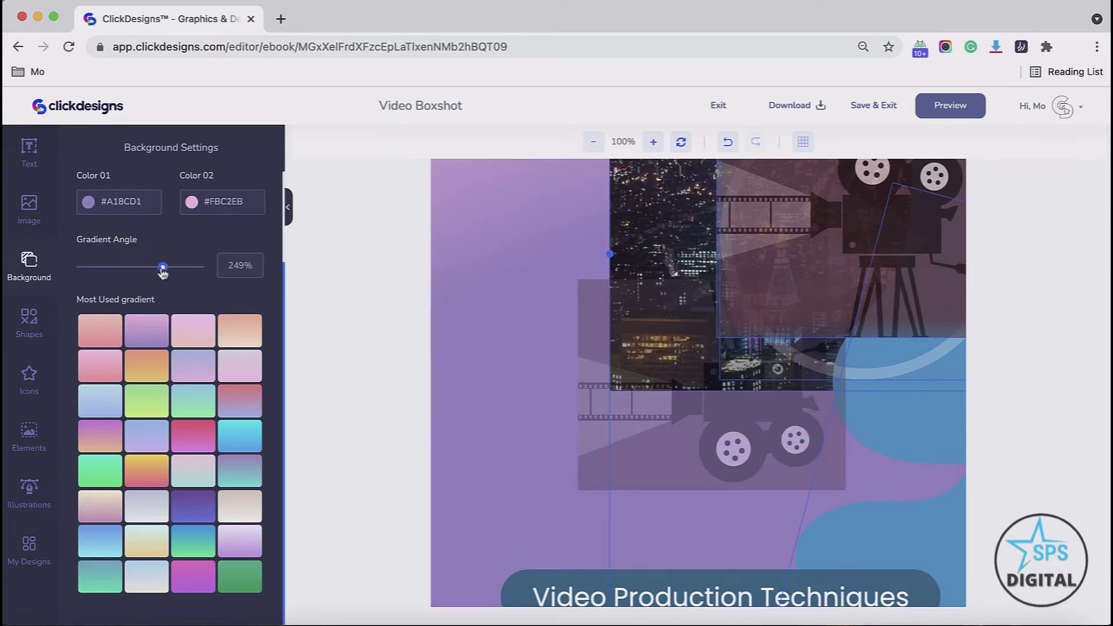
pyautogui.moveTo(163, 268); pyautogui.dragTo(106, 265)
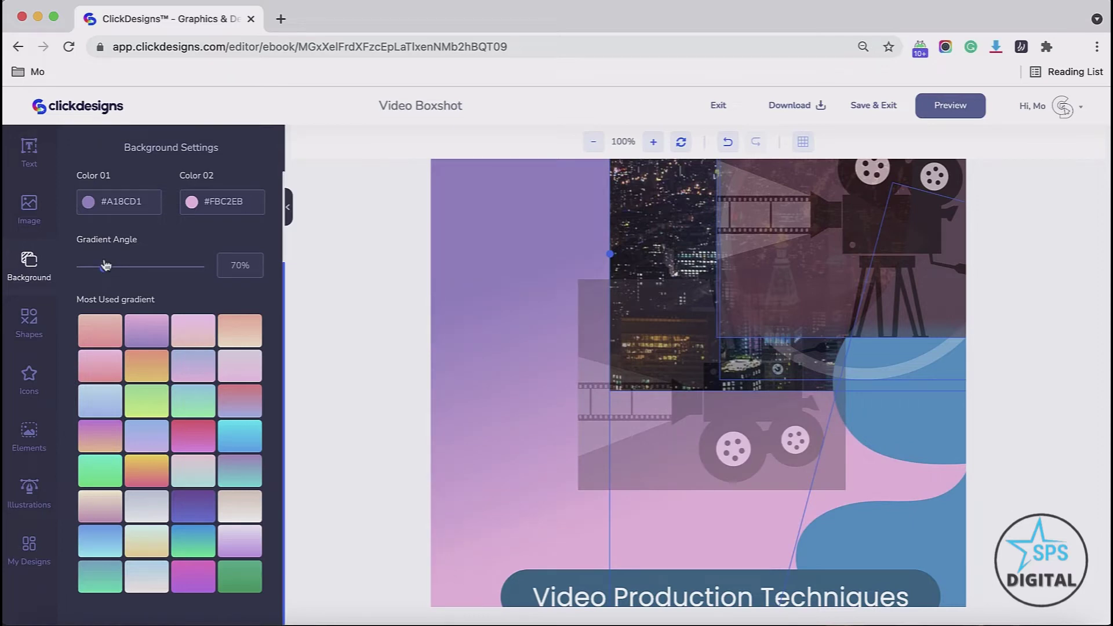
pyautogui.click(728, 142)
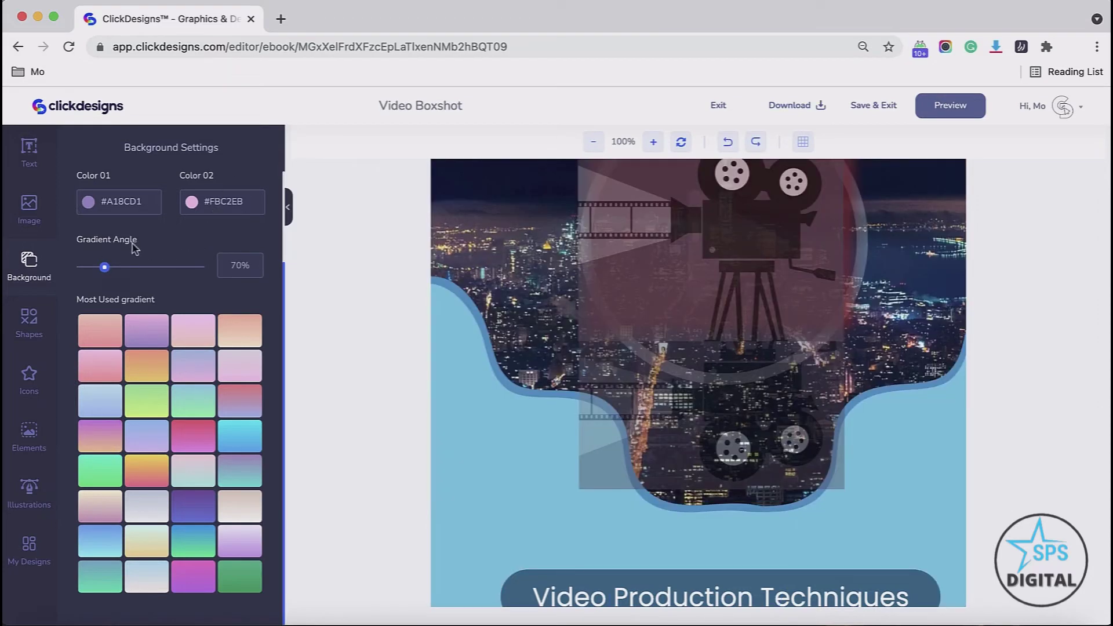
pyautogui.scroll(3, 140, 246)
# Browse image background and stock search options, keeping the city photo, and show the Shapes library
pyautogui.click(230, 184)
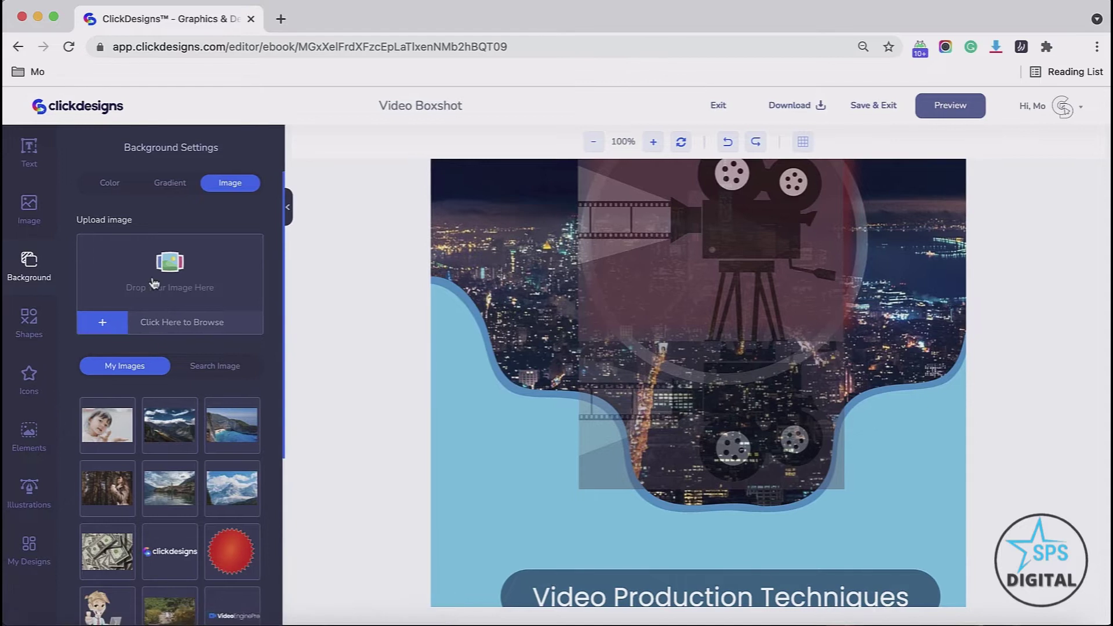
pyautogui.click(223, 367)
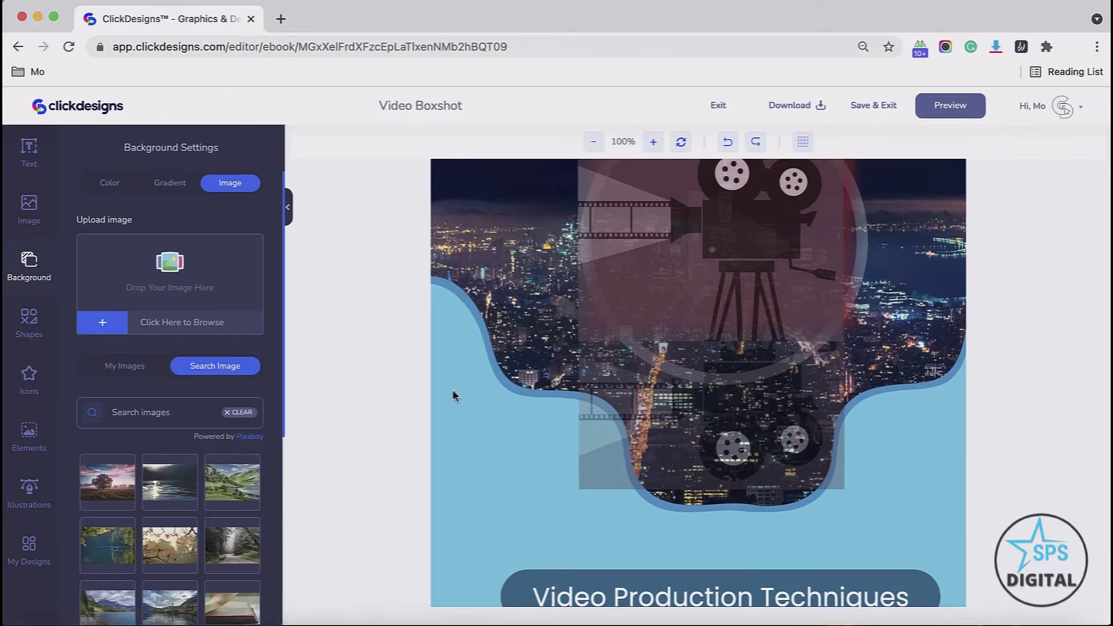
pyautogui.click(29, 278)
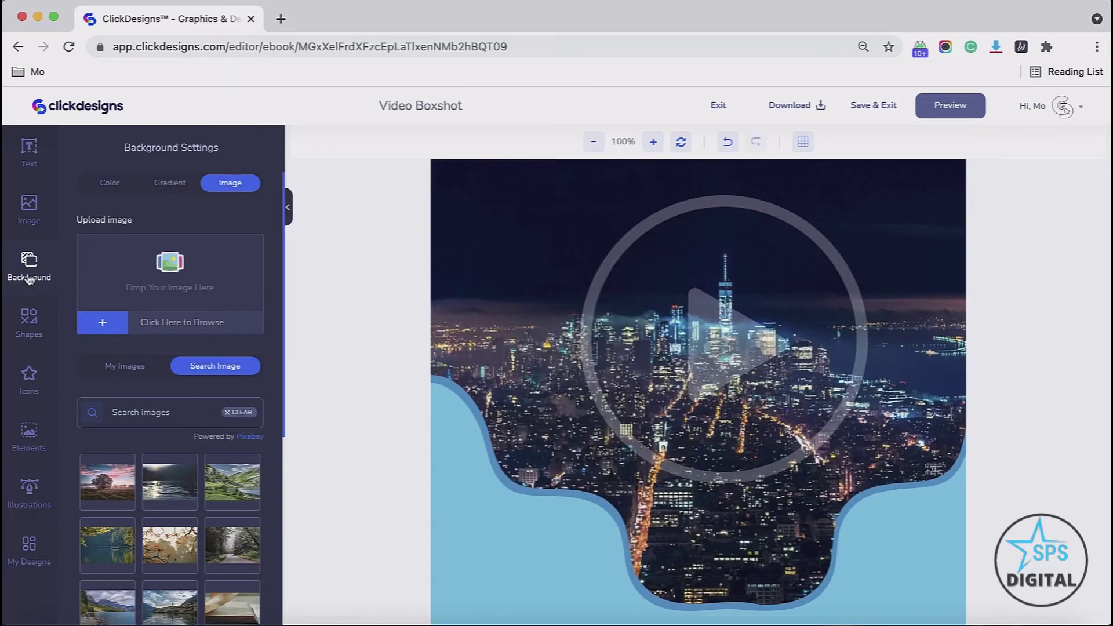
pyautogui.click(25, 328)
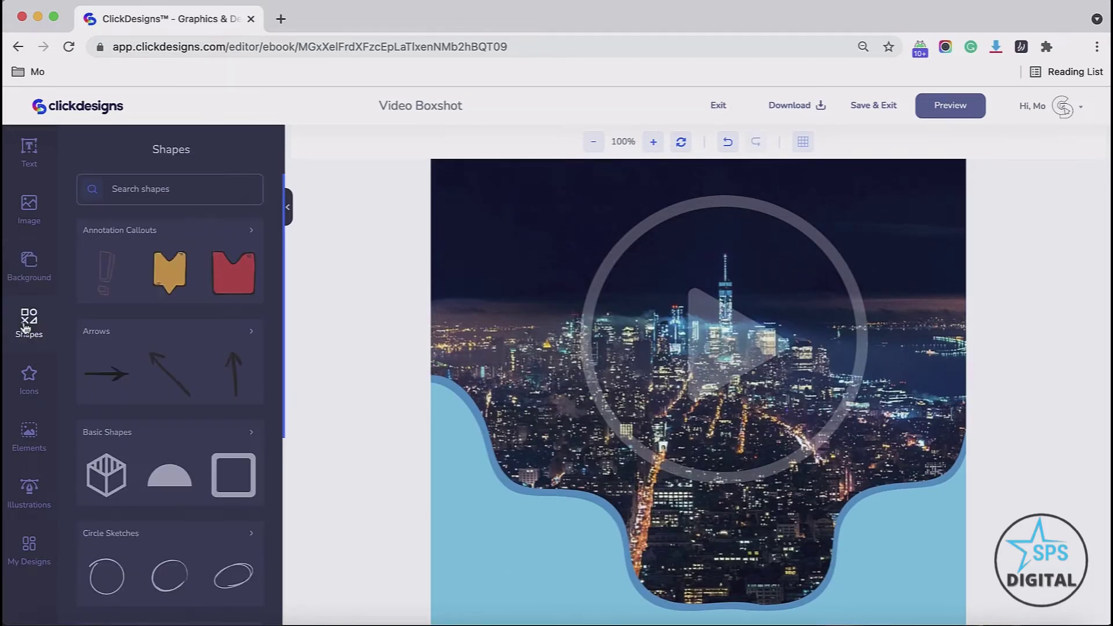
# Search shapes for 'circle' and place the orange brush circle enlarged over the play button
pyautogui.click(148, 190)
pyautogui.write('circle')
pyautogui.press('Return')
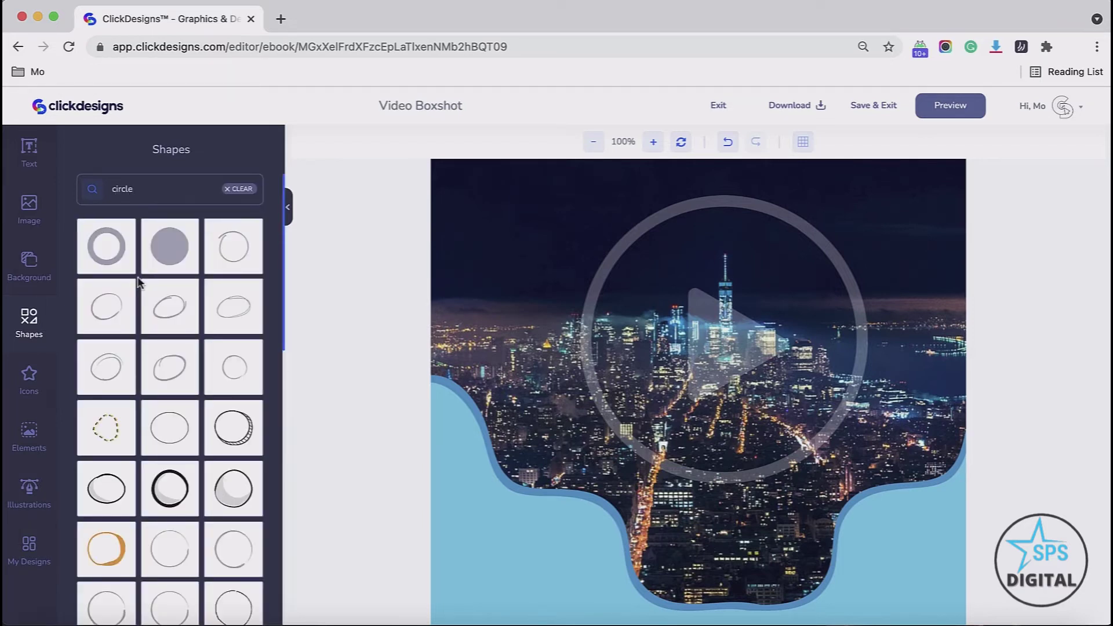
pyautogui.click(99, 565)
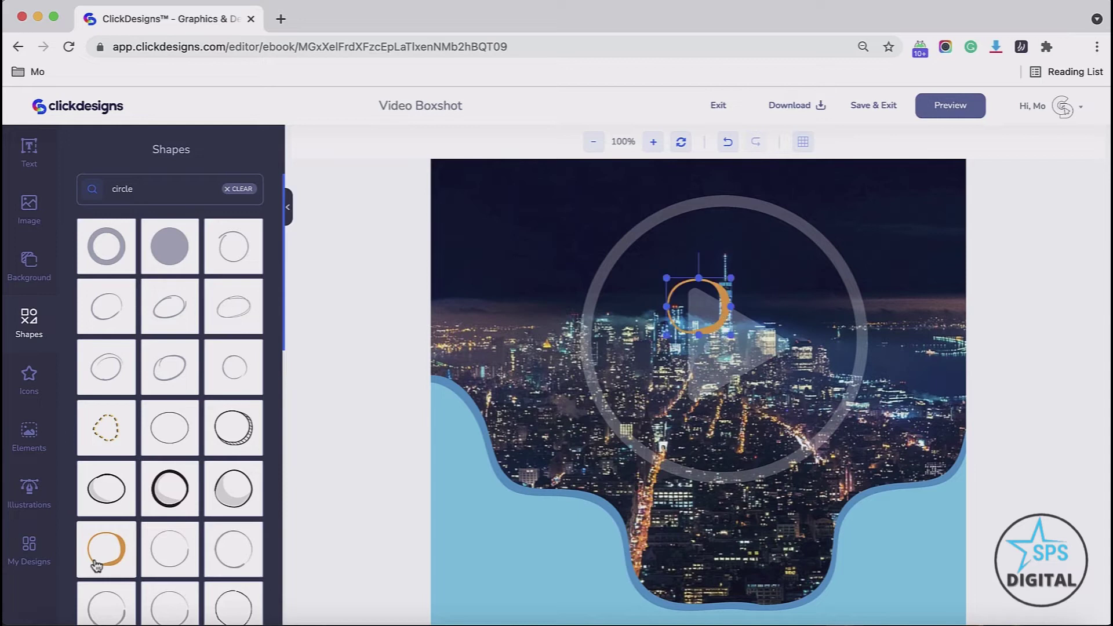
pyautogui.moveTo(648, 314); pyautogui.dragTo(565, 302)
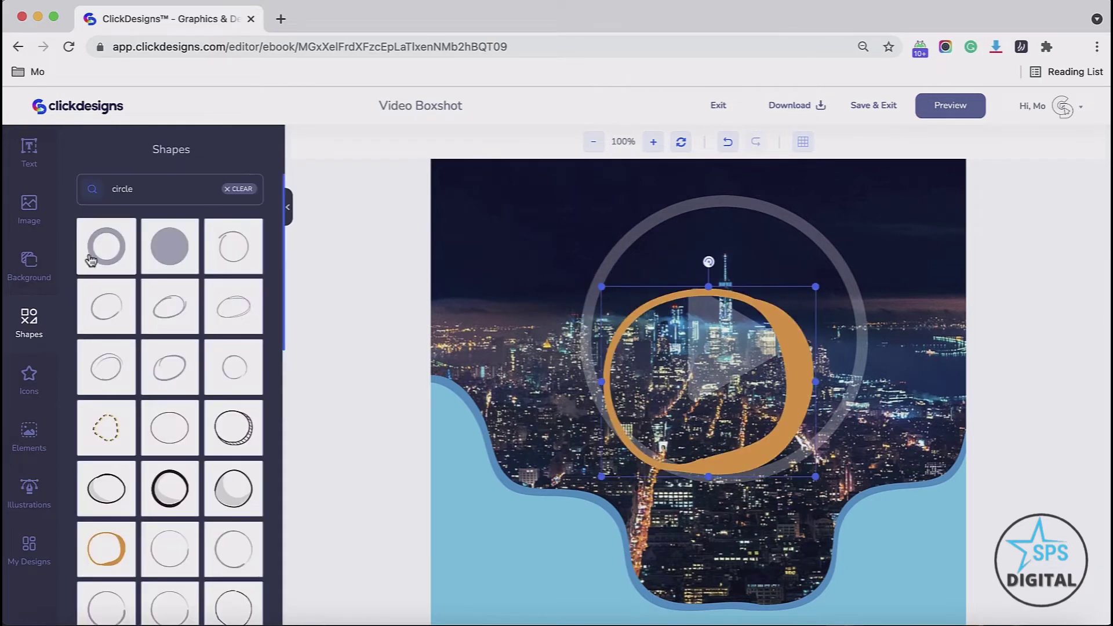
# Clear the circle search and load more shape categories
pyautogui.click(238, 189)
pyautogui.scroll(-2, 123, 268)
pyautogui.scroll(2, 134, 264)
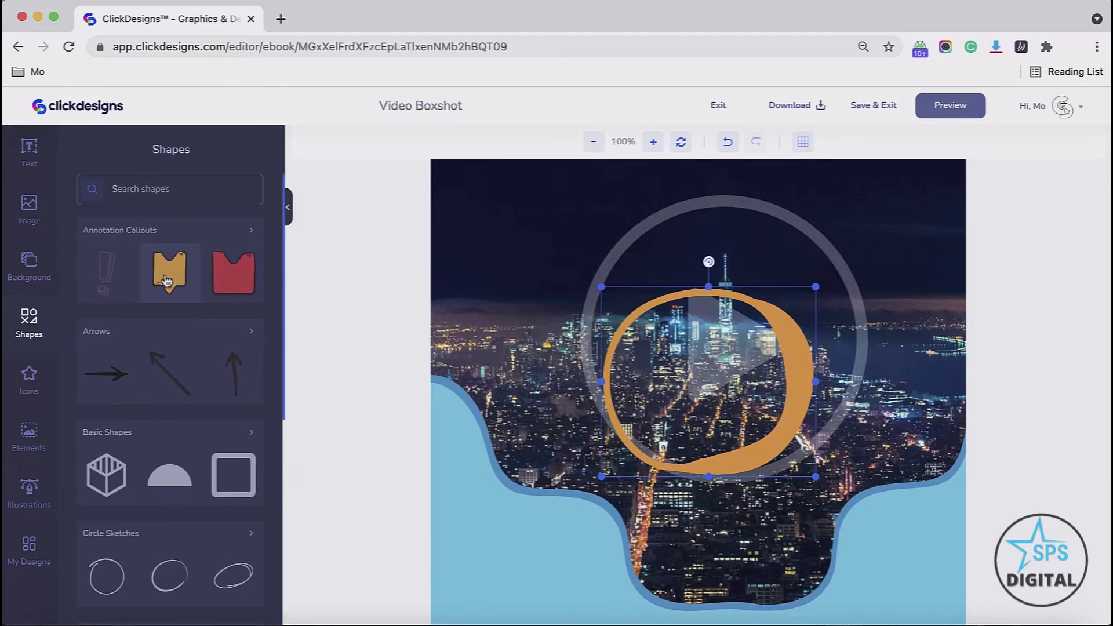
pyautogui.scroll(-6, 167, 281)
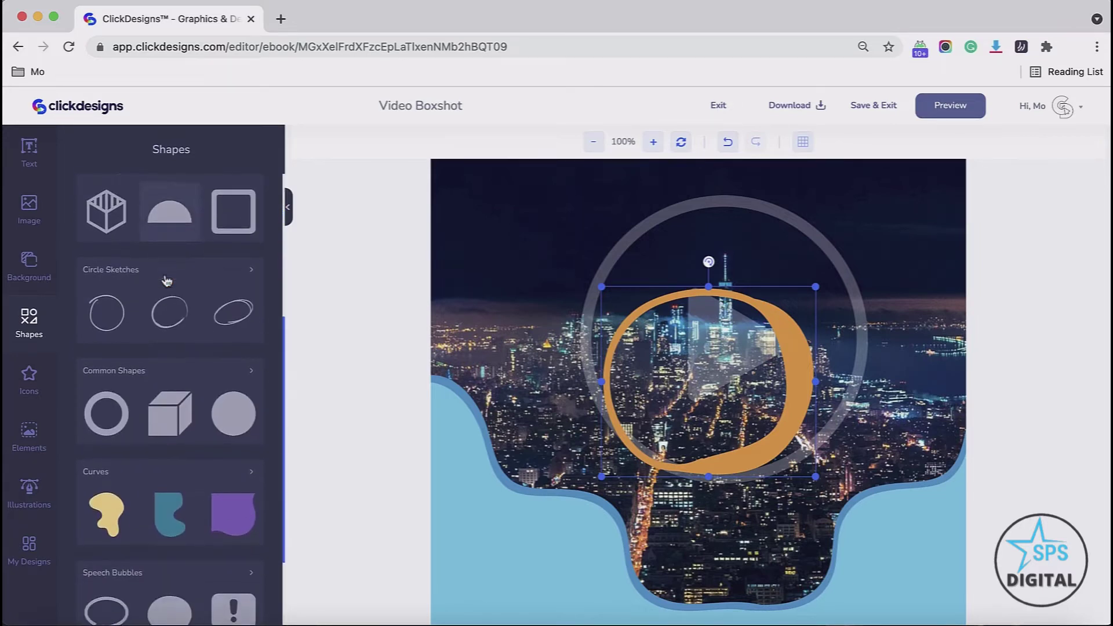
pyautogui.scroll(-2, 166, 285)
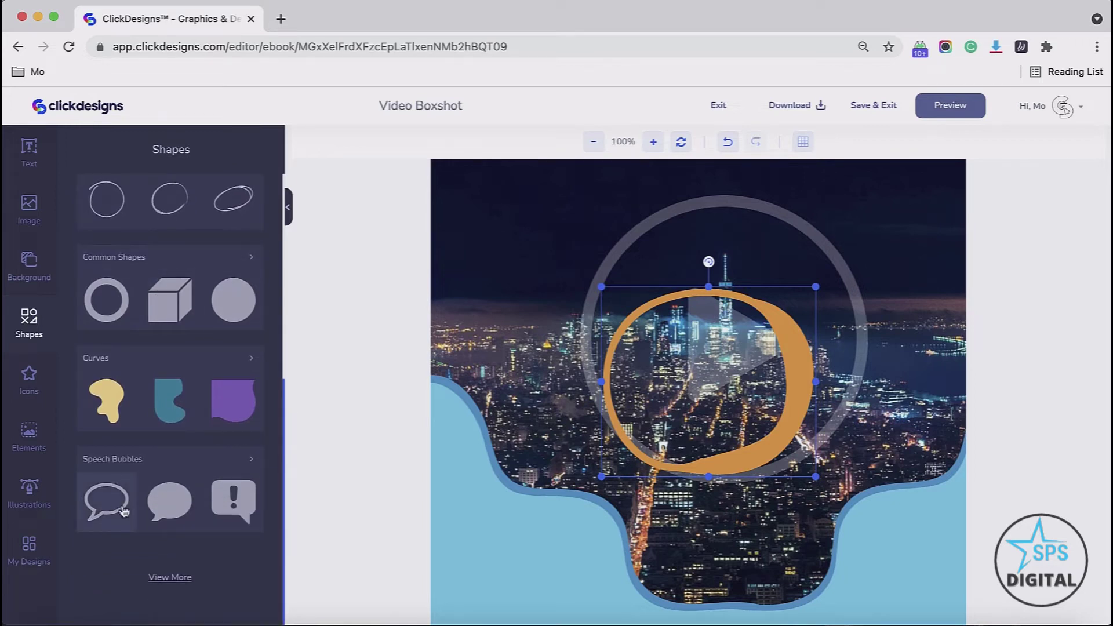
pyautogui.click(162, 577)
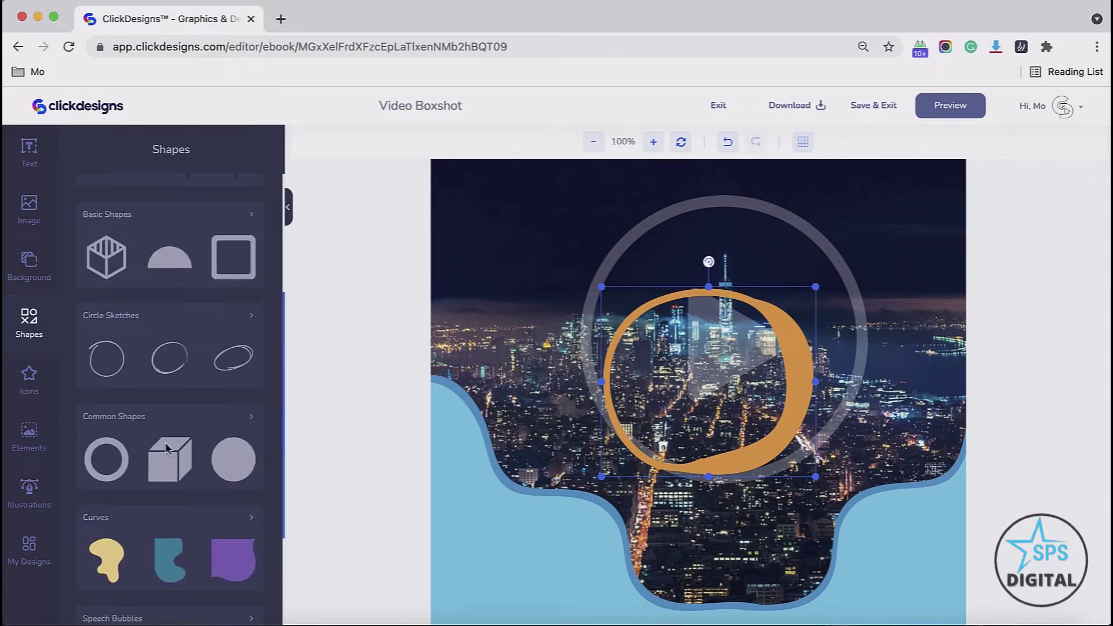
# Recolour the crescent to navy blue and check the background shape's light-blue colour
pyautogui.click(787, 350)
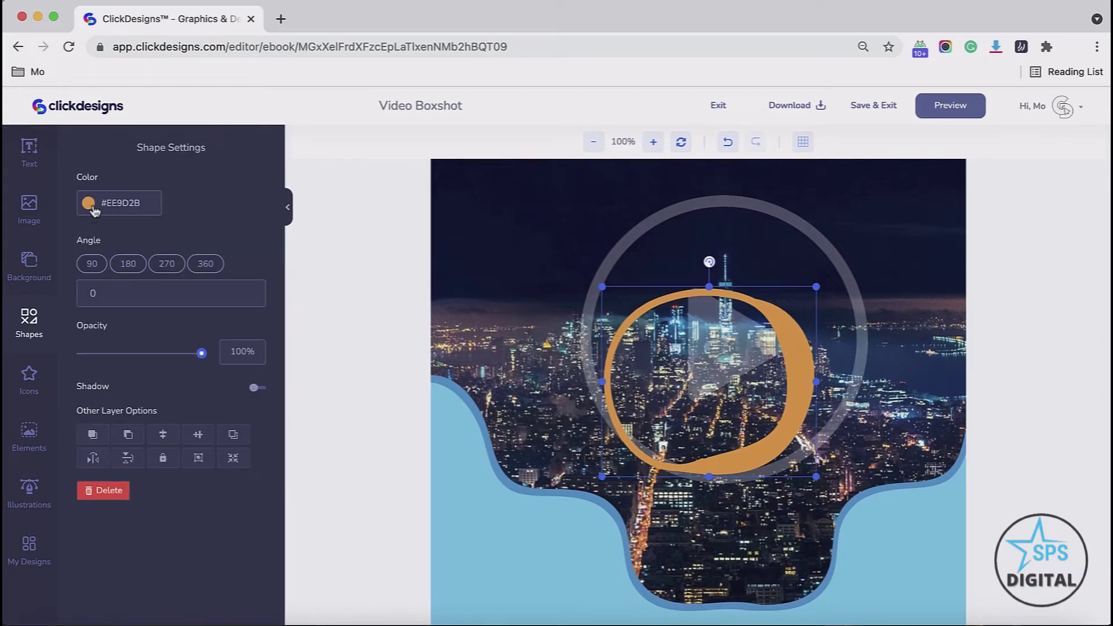
pyautogui.click(89, 204)
pyautogui.click(188, 256)
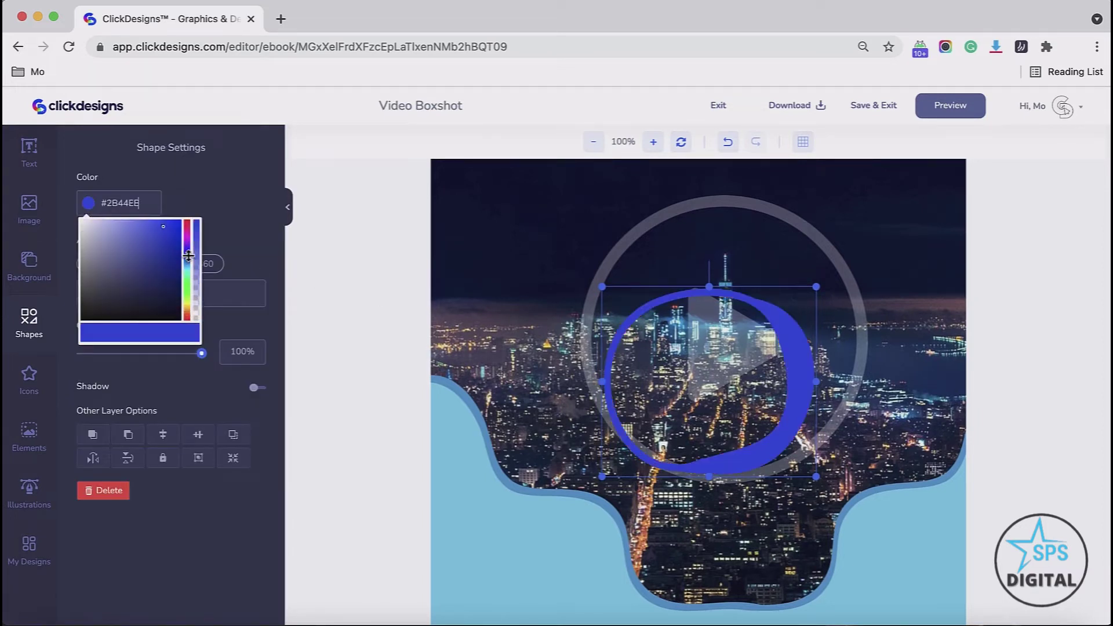
pyautogui.click(142, 251)
pyautogui.click(463, 499)
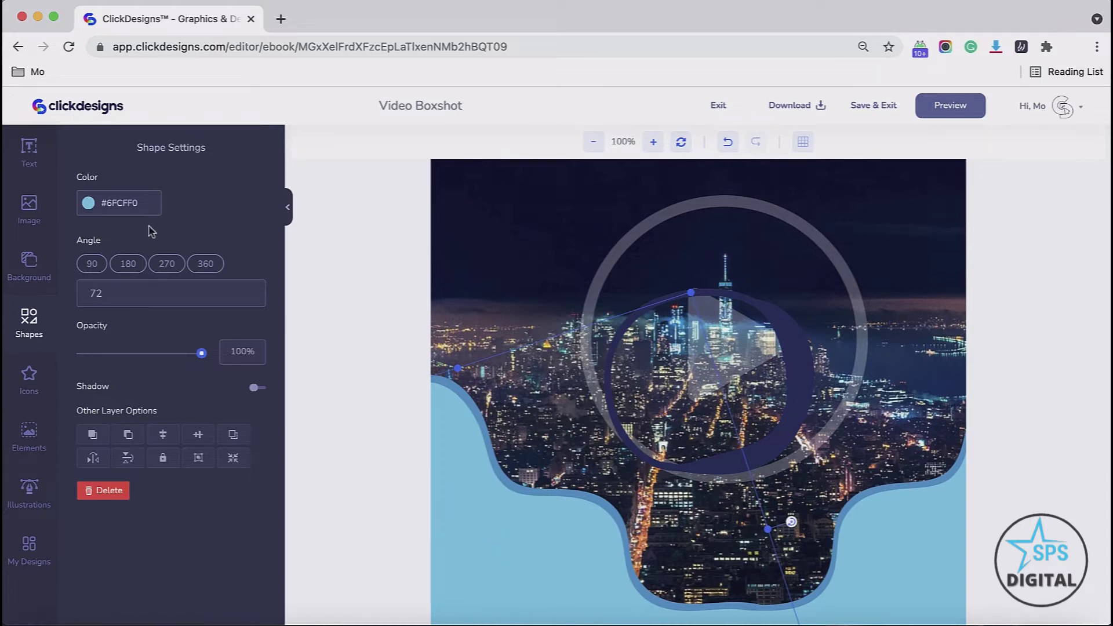
pyautogui.click(92, 205)
pyautogui.press('super+c')
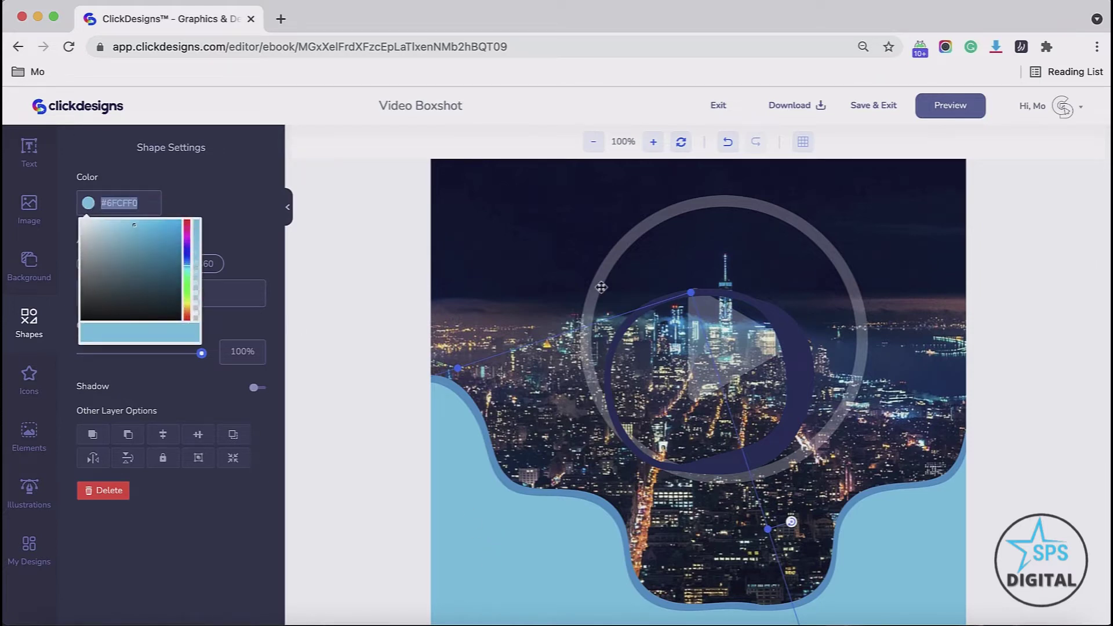
# Make the crescent light blue #6FCFF0 and re-centre the play-button image
pyautogui.click(618, 249)
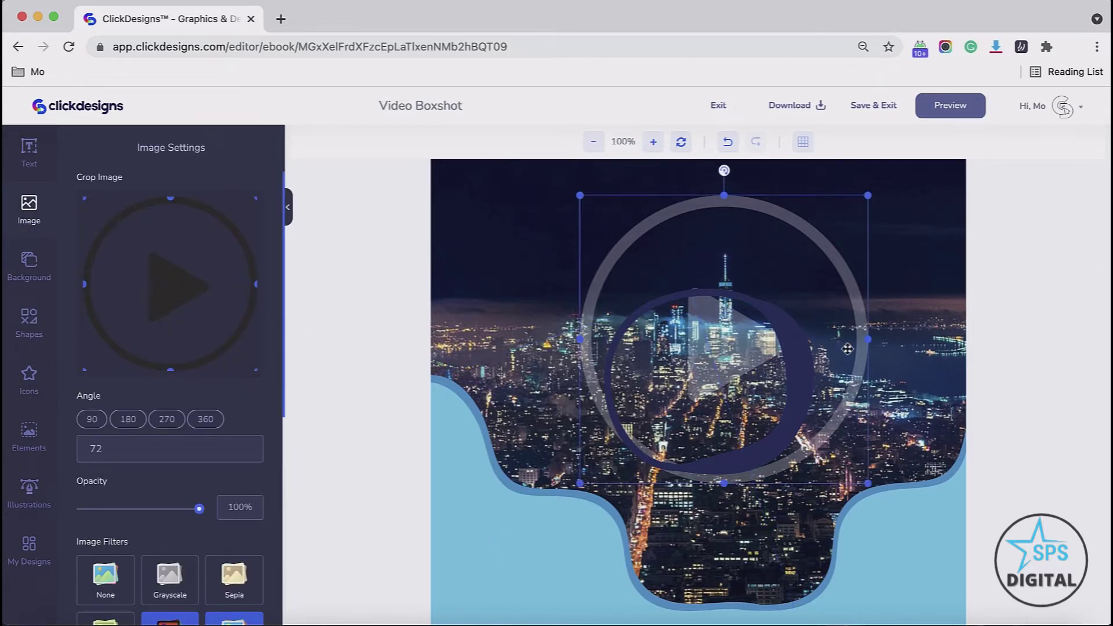
pyautogui.press('super+z')
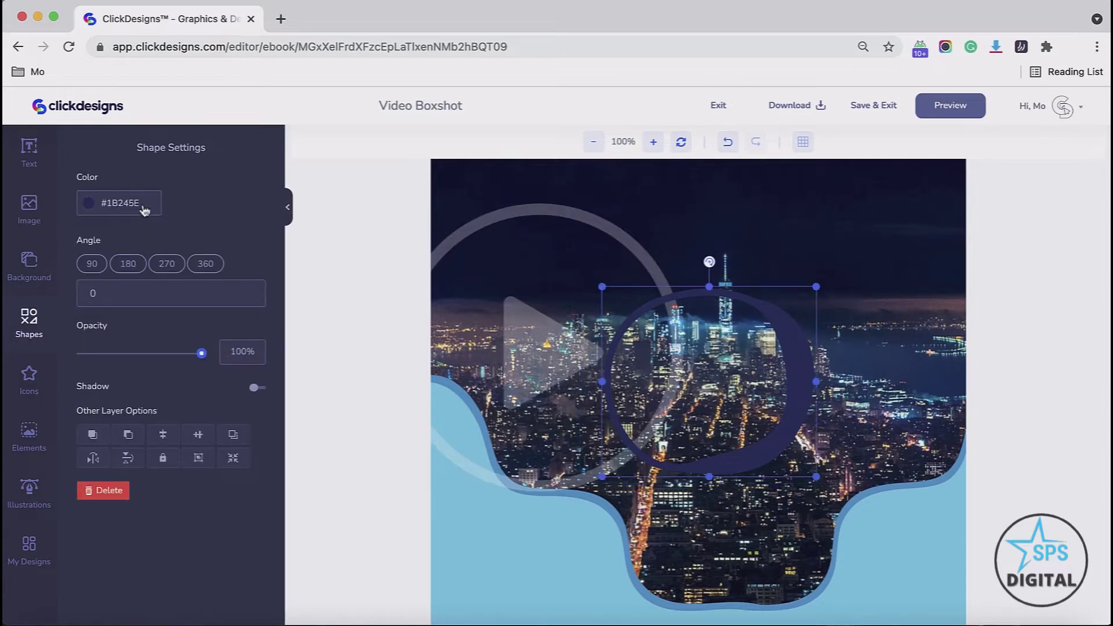
pyautogui.click(82, 207)
pyautogui.press('super+v')
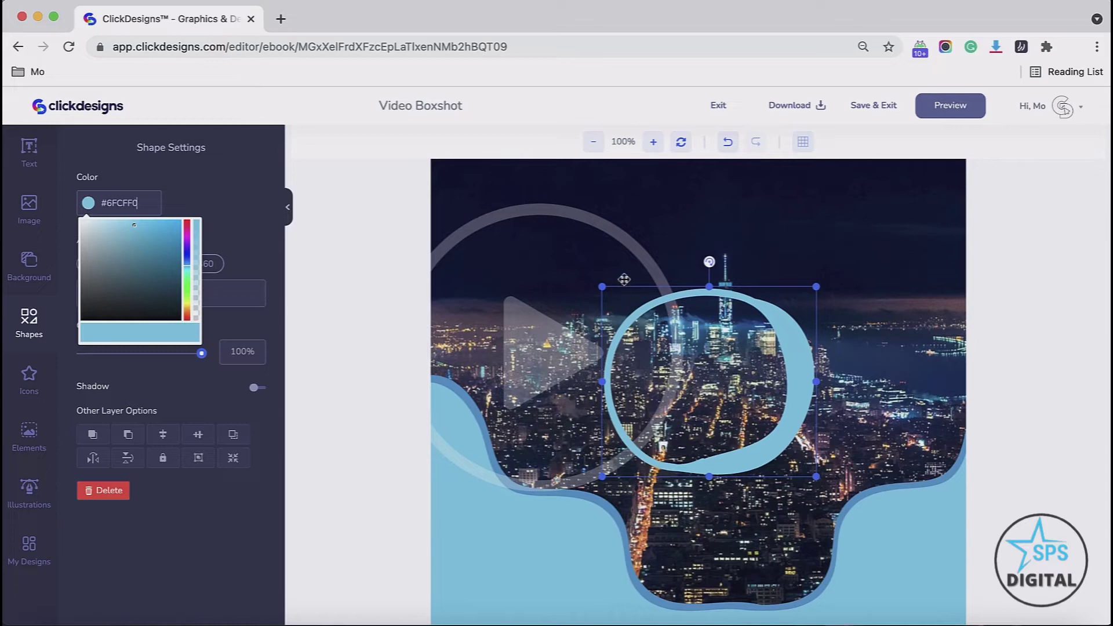
pyautogui.moveTo(661, 254); pyautogui.dragTo(817, 298)
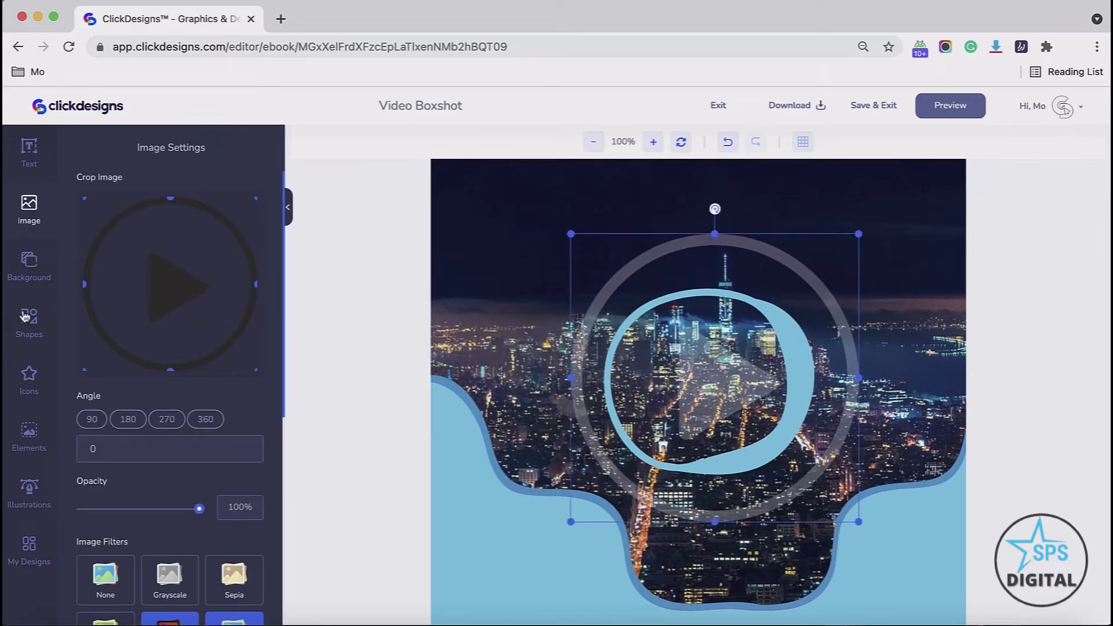
# Nudge the light-blue blob shape slightly and delete the light-blue crescent ring
pyautogui.click(24, 327)
pyautogui.scroll(-3, 145, 348)
pyautogui.scroll(3, 145, 345)
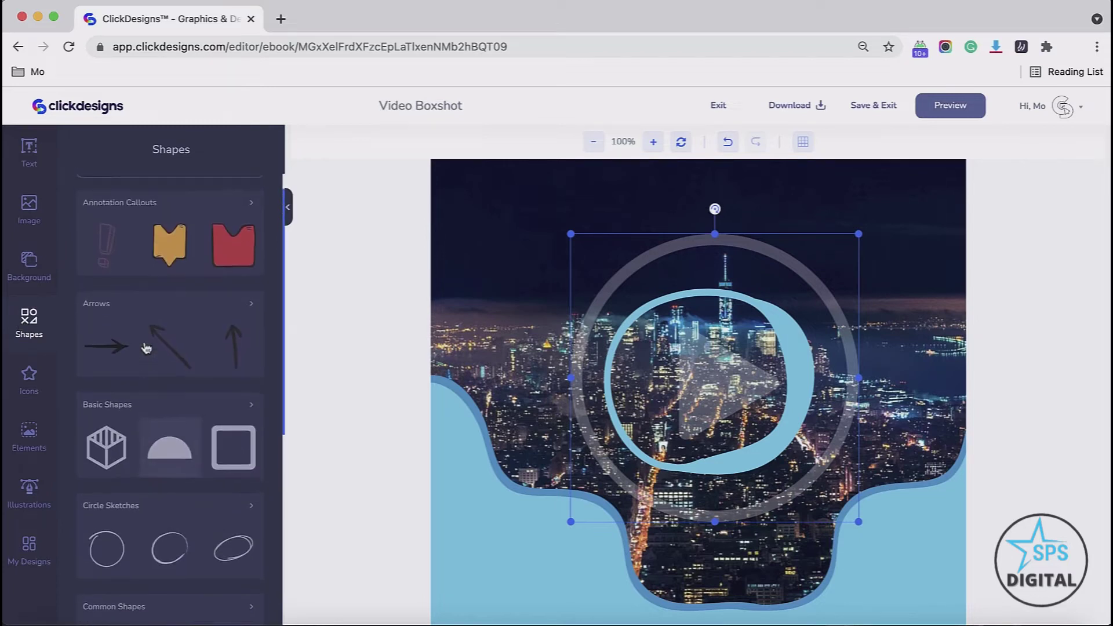
pyautogui.click(484, 546)
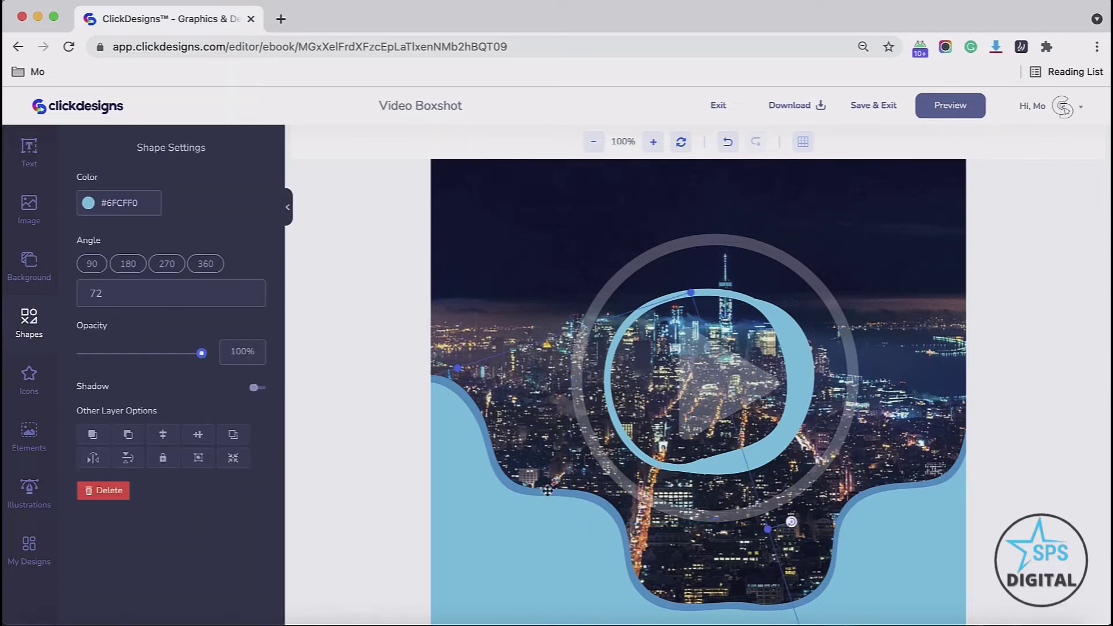
pyautogui.moveTo(542, 570)
pyautogui.mouseDown()
pyautogui.moveTo(530, 450)
pyautogui.moveTo(537, 371)
pyautogui.moveTo(612, 464)
pyautogui.moveTo(530, 520)
pyautogui.moveTo(520, 545)
pyautogui.moveTo(540, 566)
pyautogui.mouseUp()
pyautogui.click(746, 447)
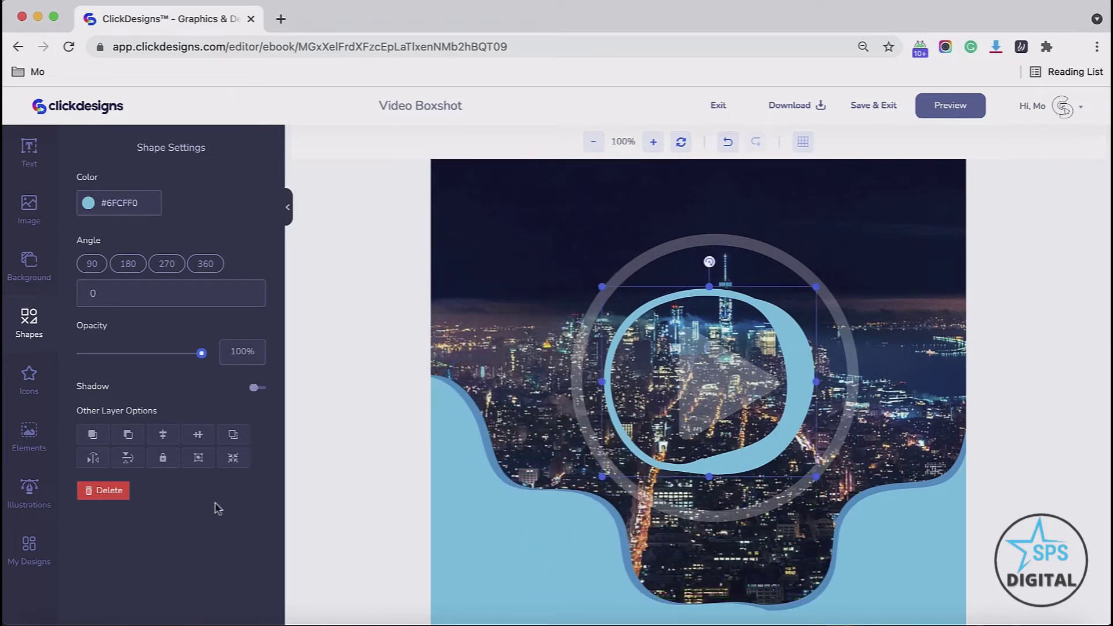
pyautogui.click(104, 490)
pyautogui.click(29, 380)
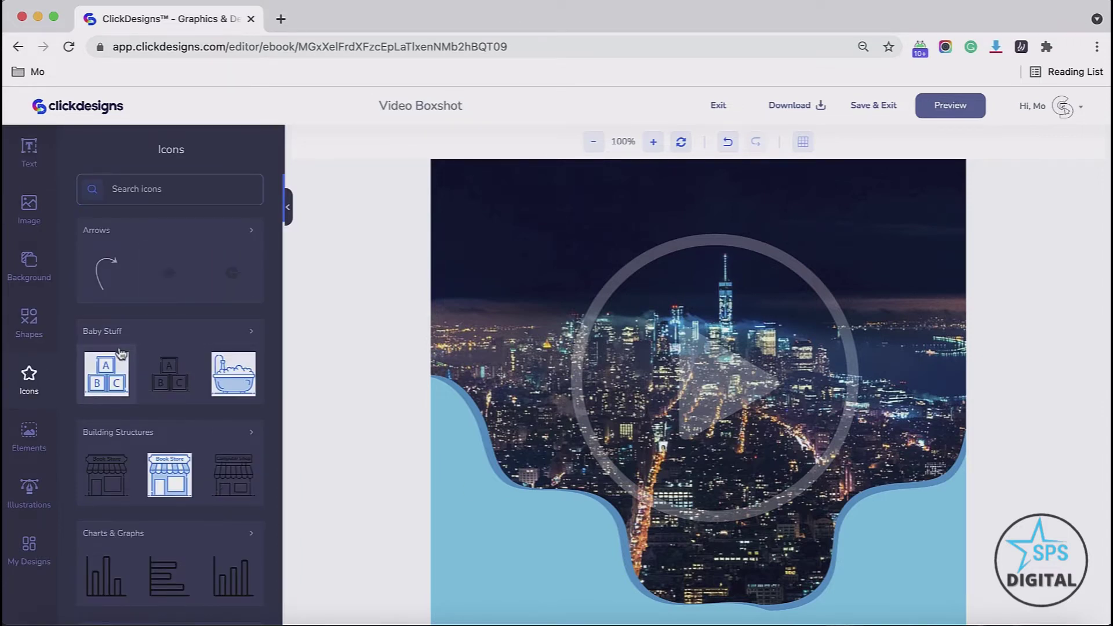
# Add the office building icon from the City Collection to the top of the cover
pyautogui.scroll(-10, 124, 356)
pyautogui.scroll(-3, 124, 356)
pyautogui.scroll(8, 130, 357)
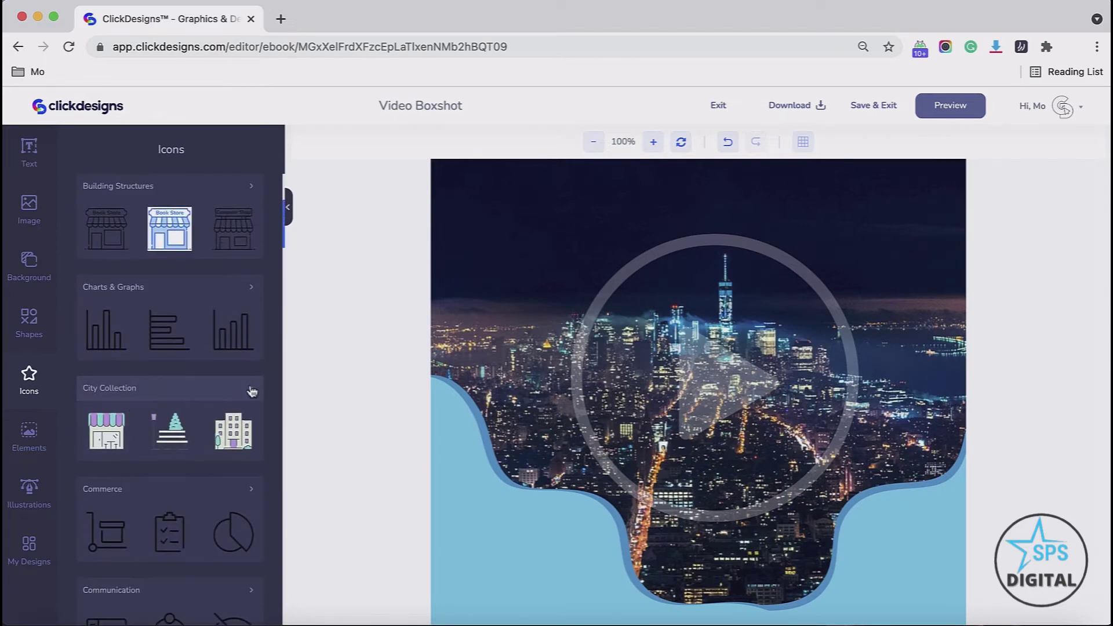
pyautogui.scroll(5, 237, 391)
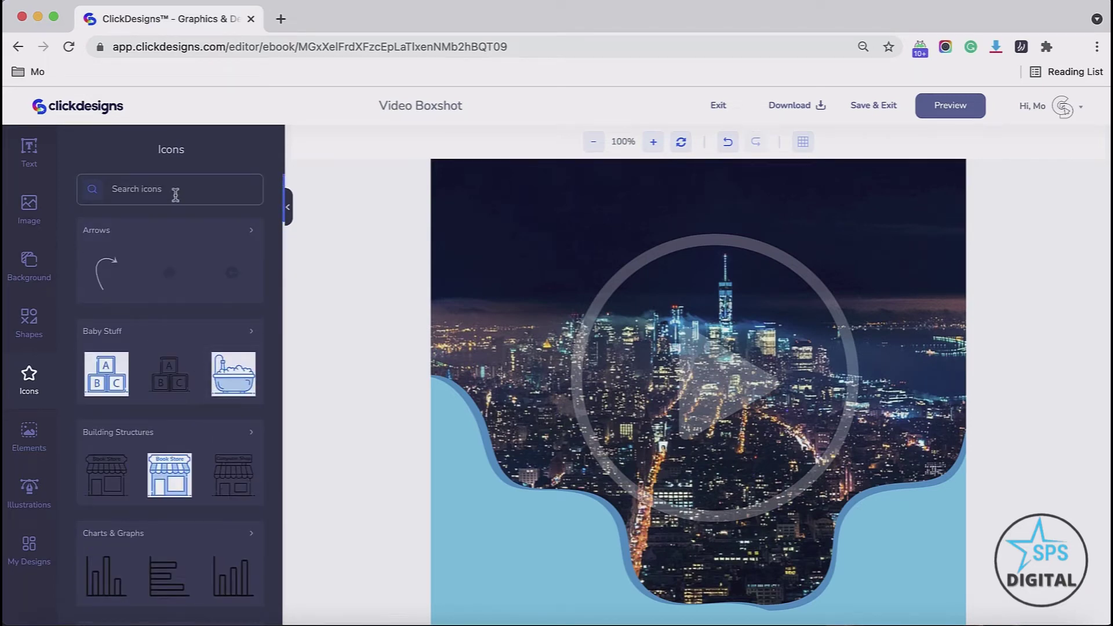
pyautogui.scroll(-5, 175, 194)
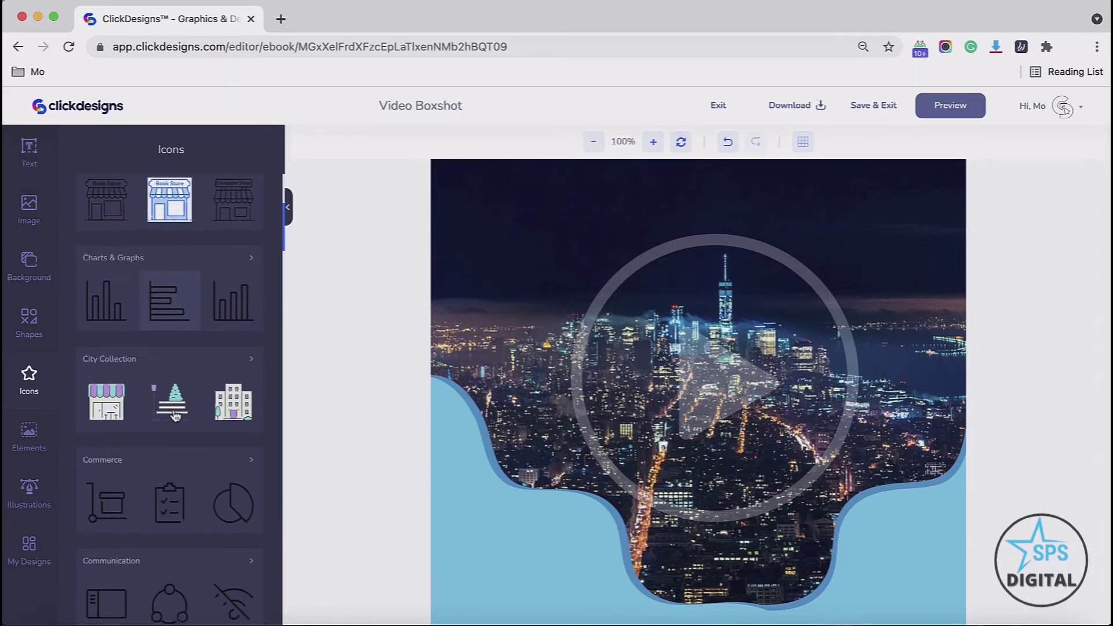
pyautogui.click(244, 364)
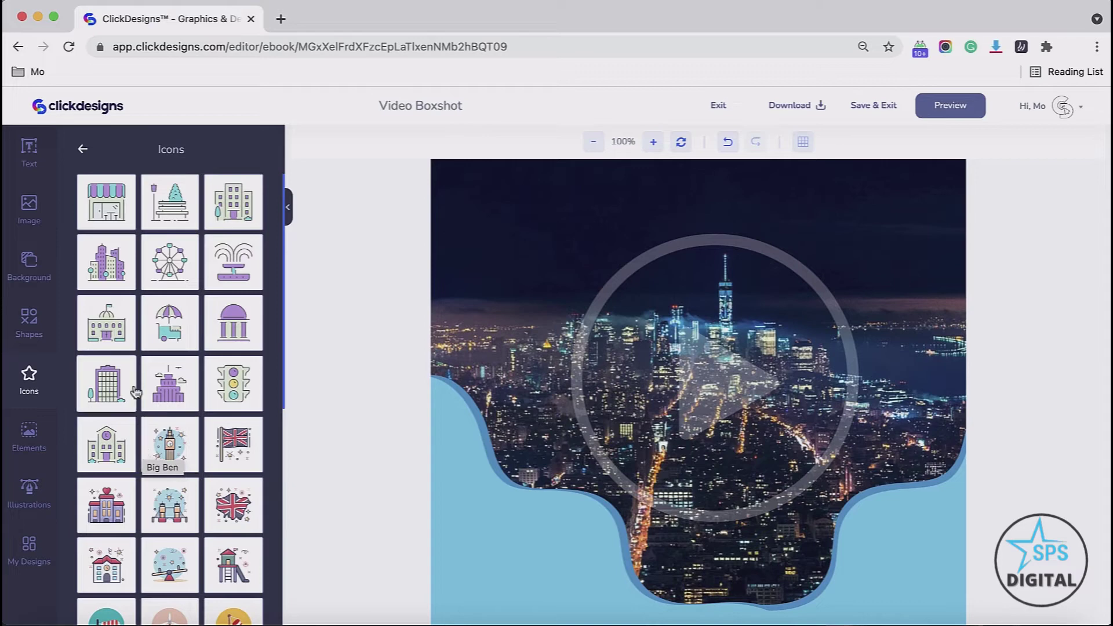
pyautogui.click(111, 394)
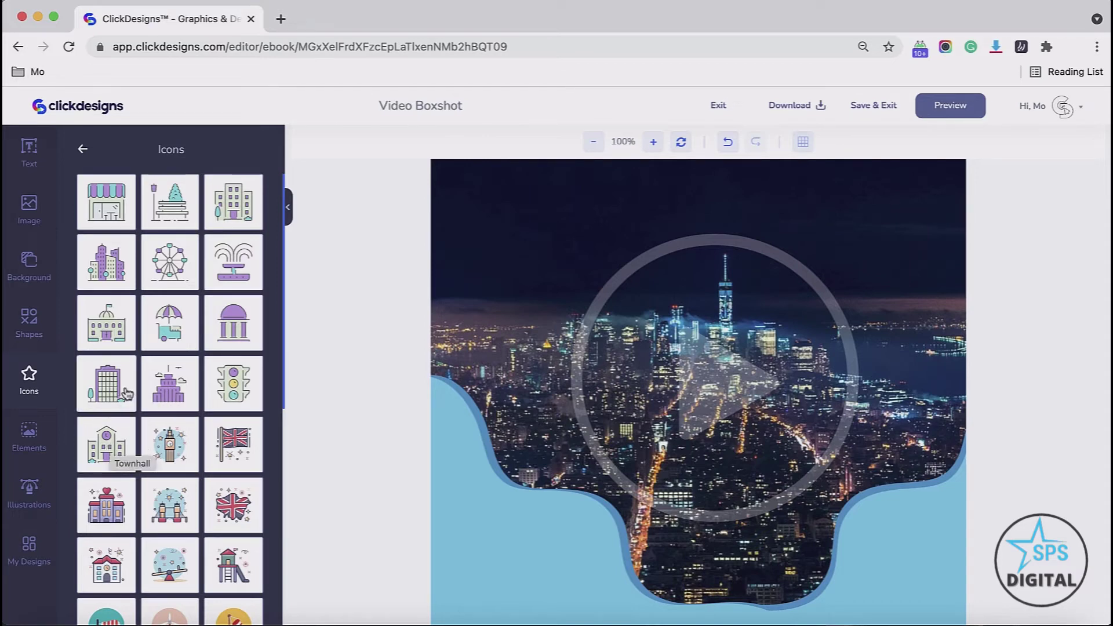
pyautogui.scroll(-2, 777, 239)
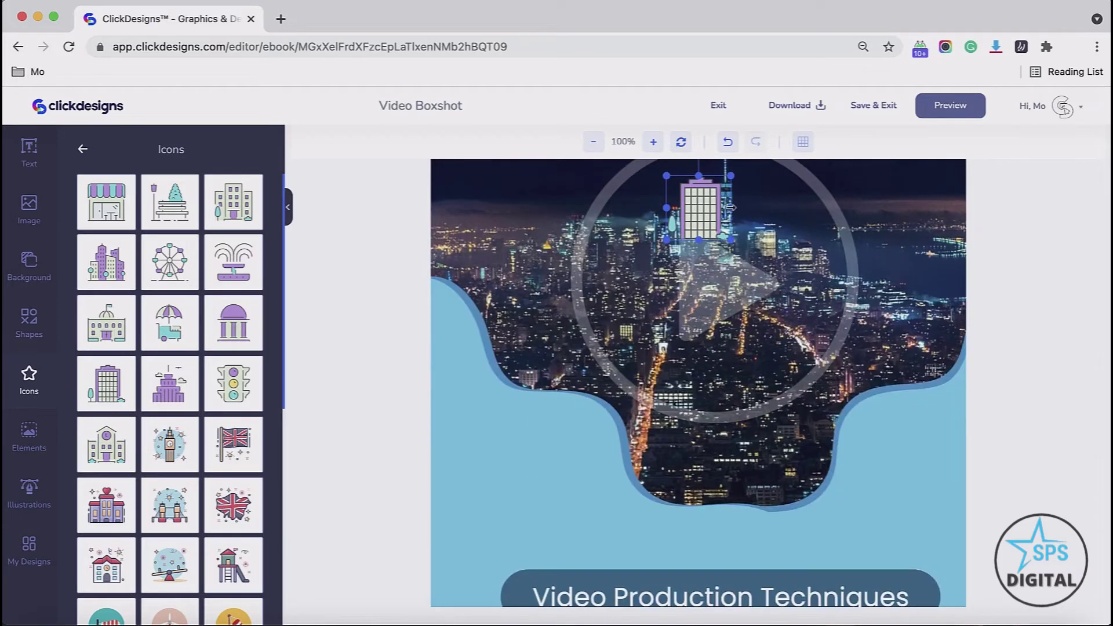
# Move the building icon to the lower-left blue area, enlarge it and change its first colour
pyautogui.moveTo(719, 207); pyautogui.dragTo(606, 550)
pyautogui.moveTo(548, 487); pyautogui.dragTo(535, 485)
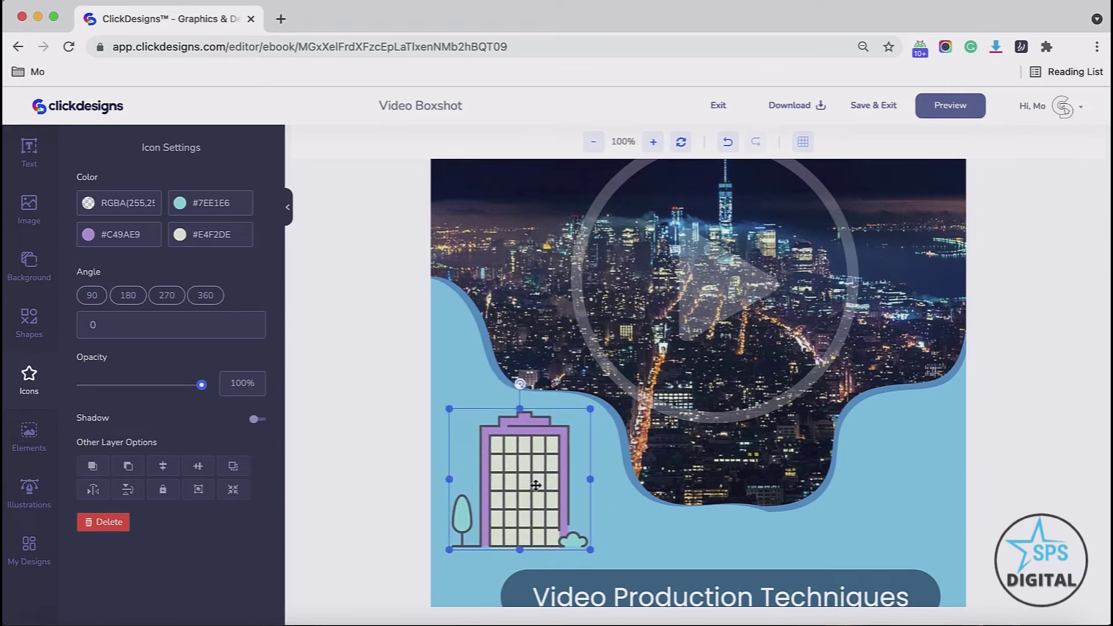
pyautogui.click(88, 204)
pyautogui.click(144, 244)
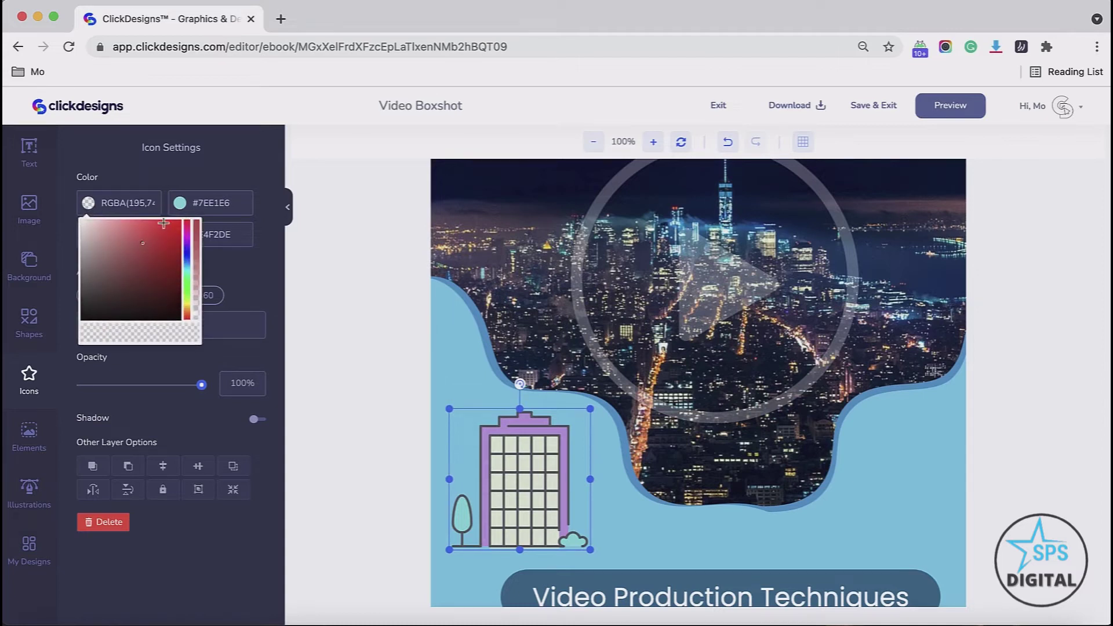
# Turn the icon's teal parts near-black #1A1E1F and its purple outline navy #0A1D40
pyautogui.click(183, 207)
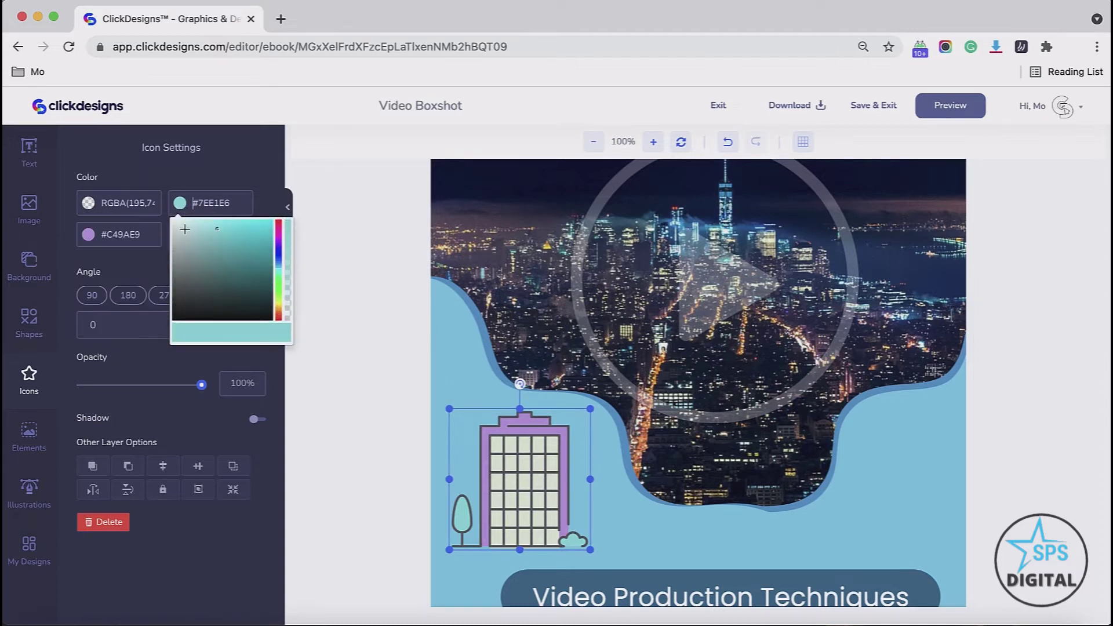
pyautogui.click(188, 309)
pyautogui.click(88, 234)
pyautogui.click(165, 326)
pyautogui.click(187, 290)
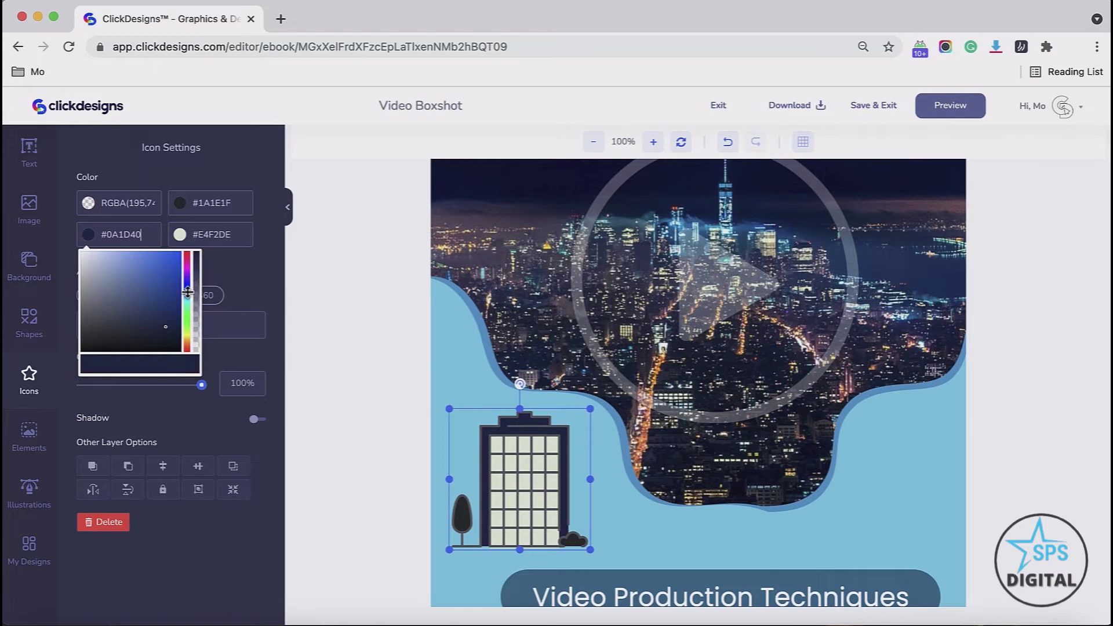
pyautogui.click(232, 262)
# Make the building's windows a pale green #D9E9D2
pyautogui.click(181, 235)
pyautogui.click(201, 315)
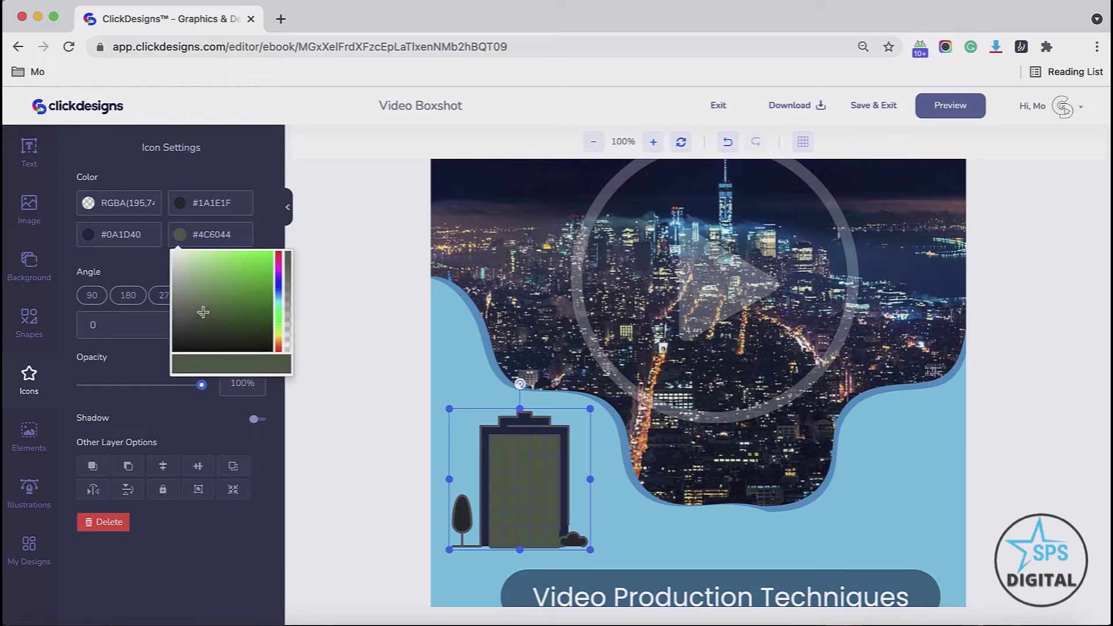
pyautogui.click(218, 286)
pyautogui.click(182, 261)
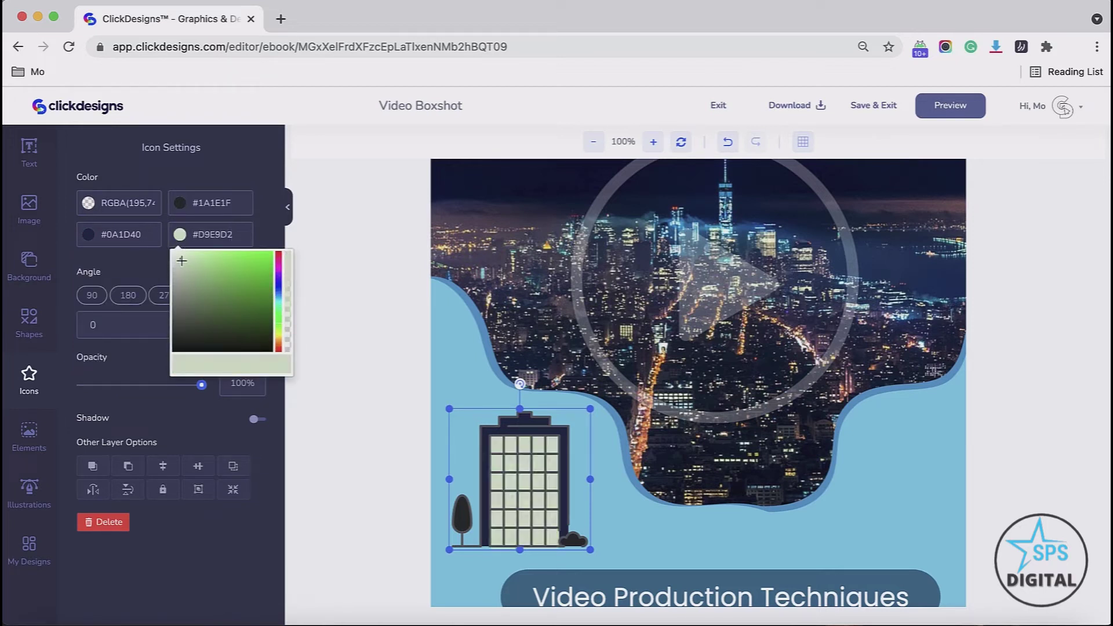
pyautogui.click(122, 280)
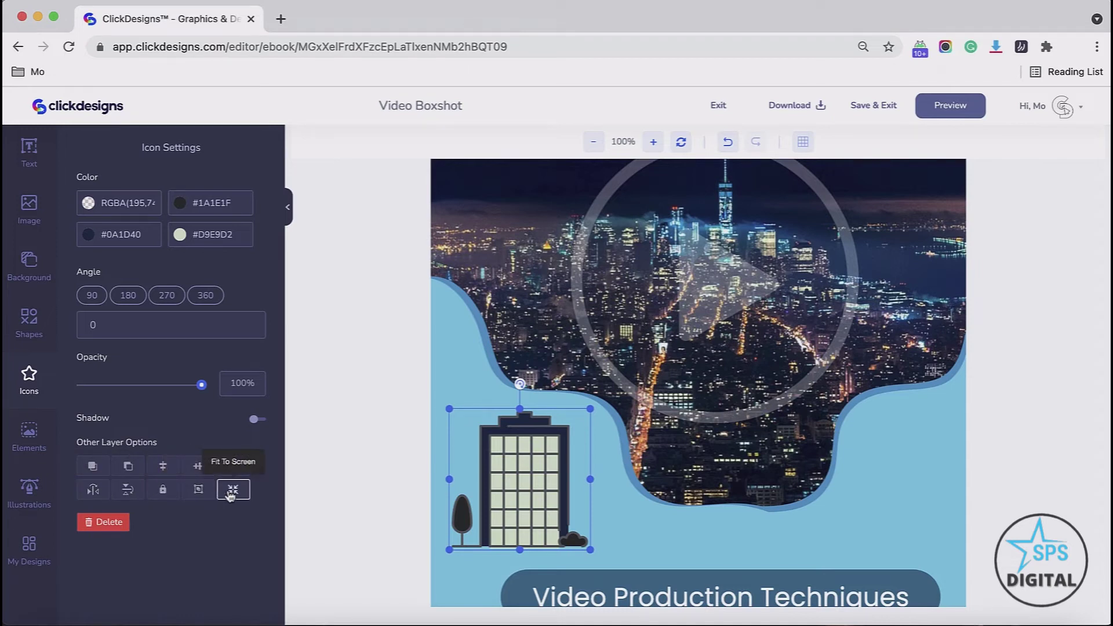
pyautogui.click(30, 431)
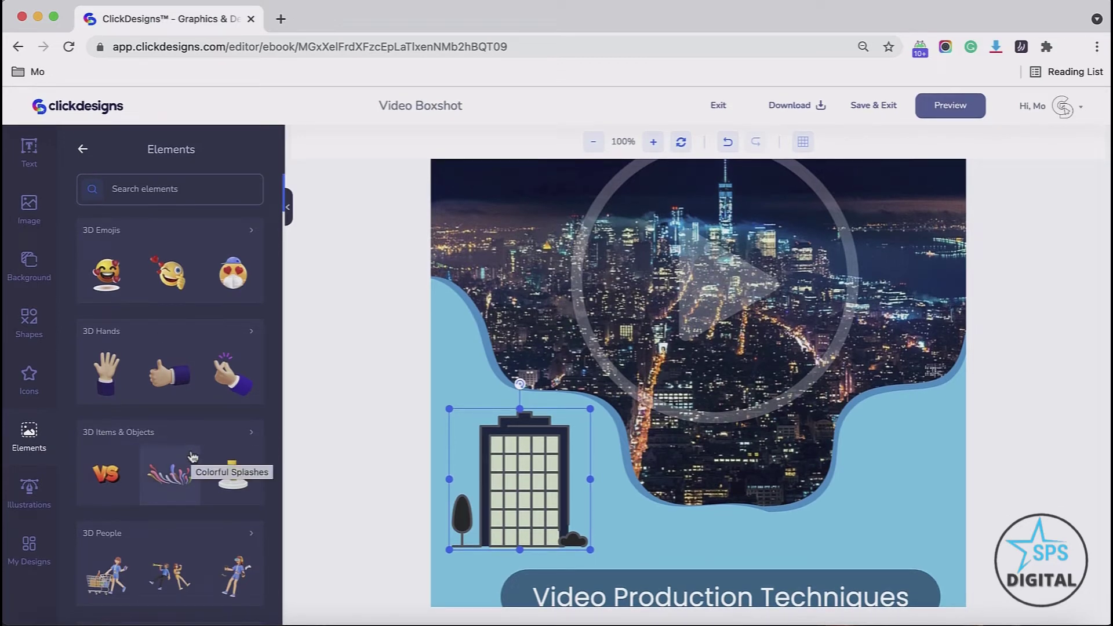
# Search elements for 'arrow' and place the orange arrow across the centre of the cover
pyautogui.click(158, 191)
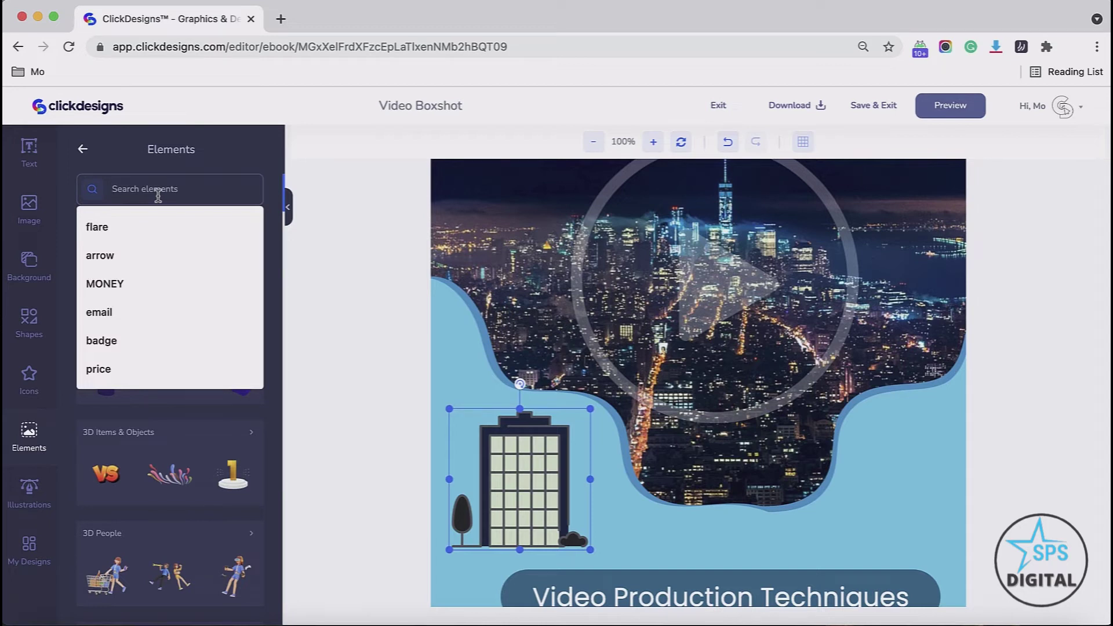
pyautogui.click(140, 254)
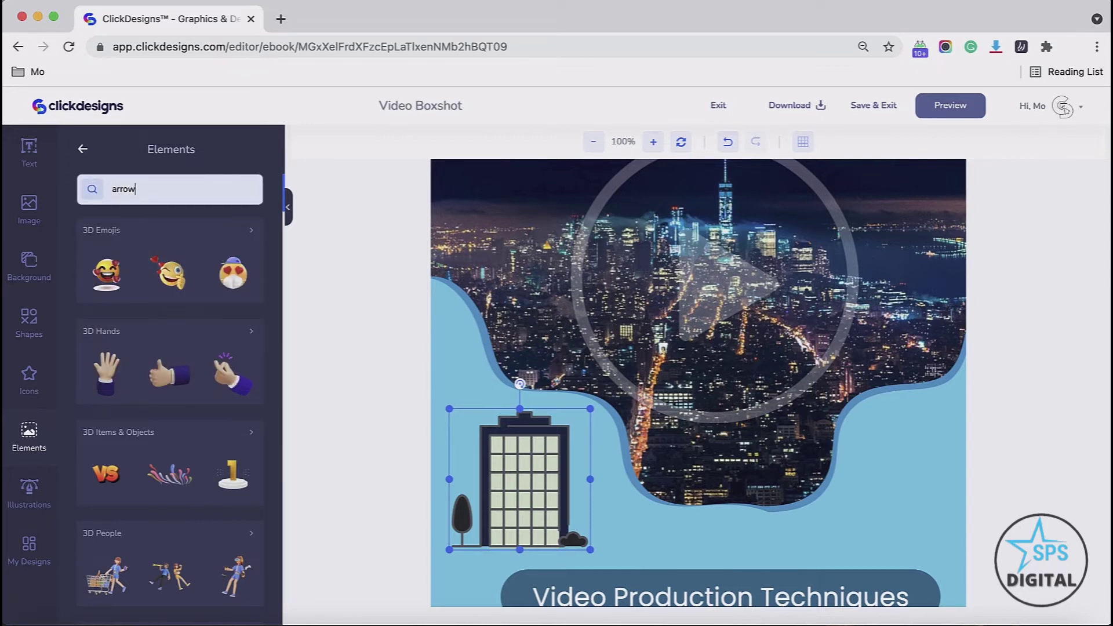
pyautogui.press('Return')
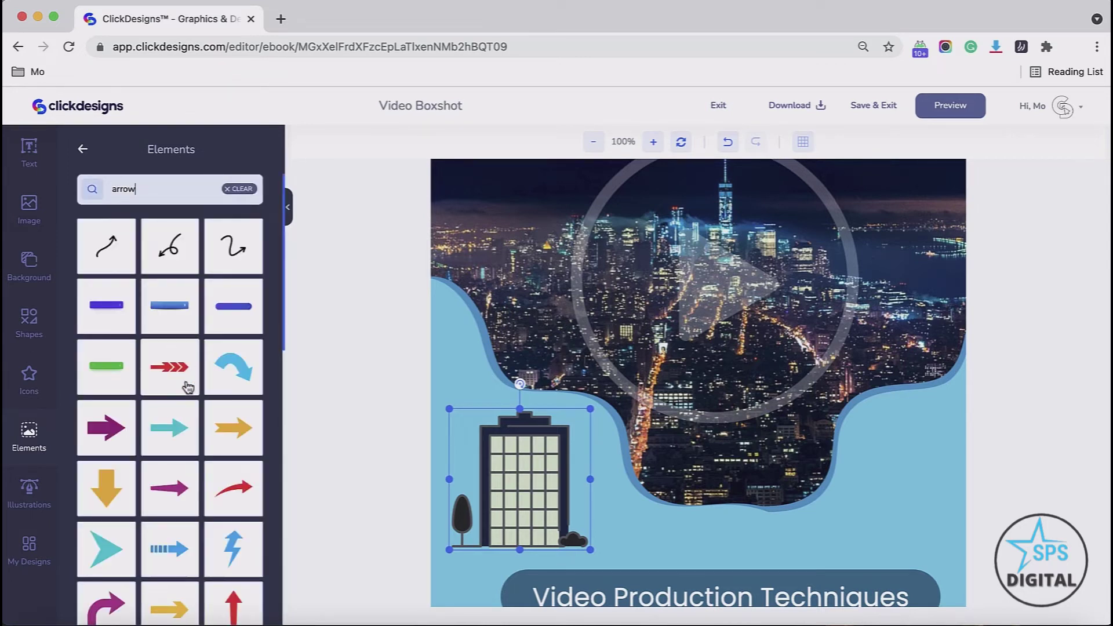
pyautogui.click(225, 438)
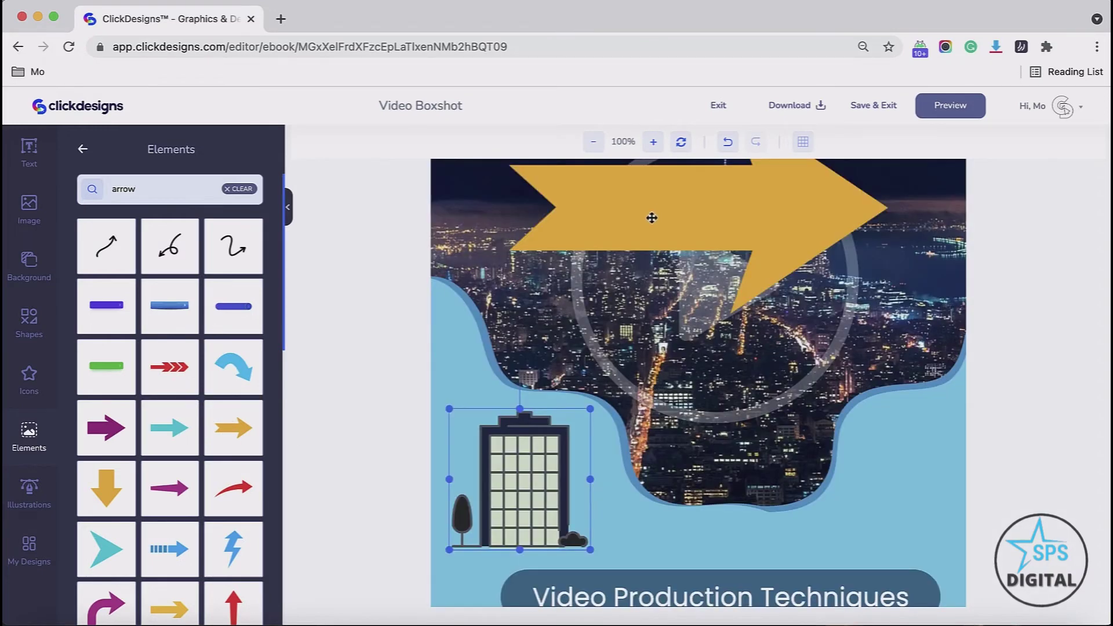
pyautogui.moveTo(652, 218); pyautogui.dragTo(696, 321)
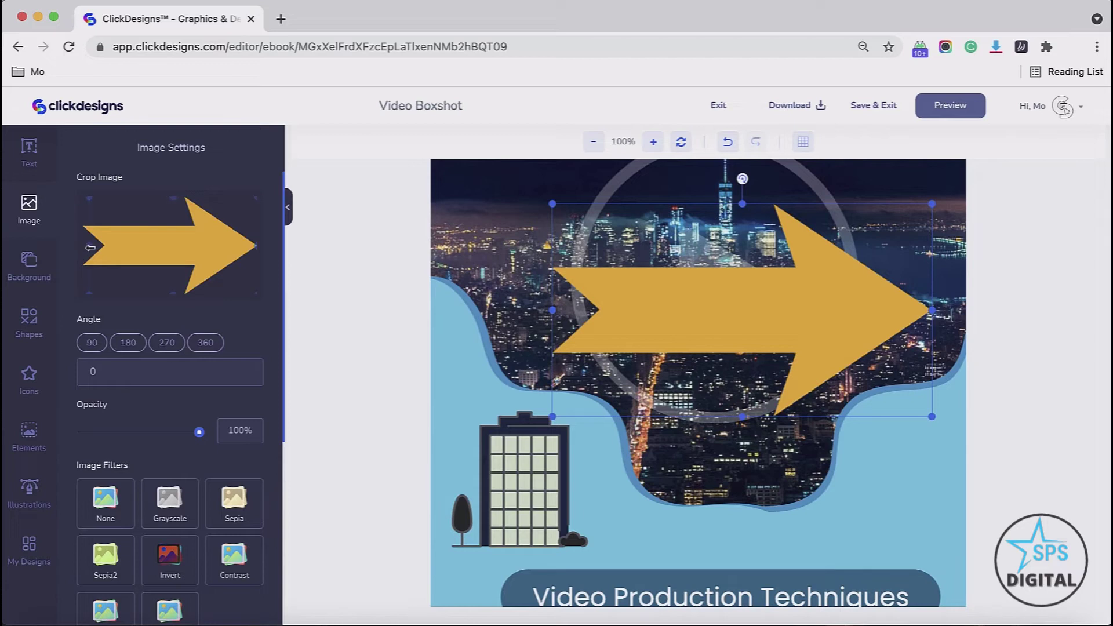
# Crop a little off the arrow's left side, set 60% opacity, and apply Grayscale and Sepia filters
pyautogui.moveTo(90, 247); pyautogui.dragTo(93, 247)
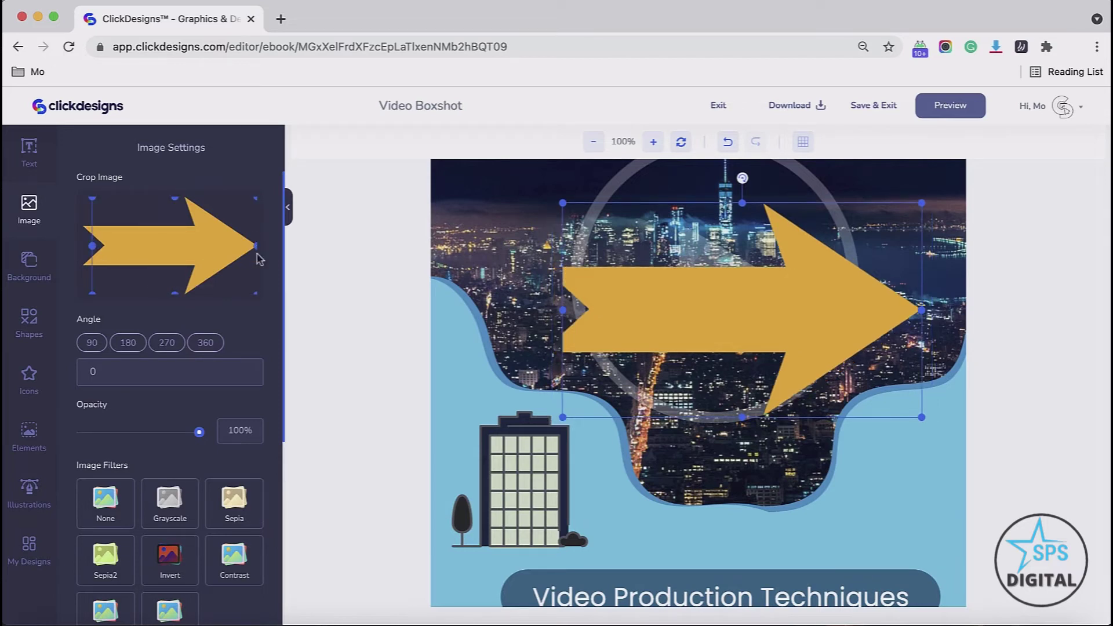
pyautogui.scroll(-3, 163, 351)
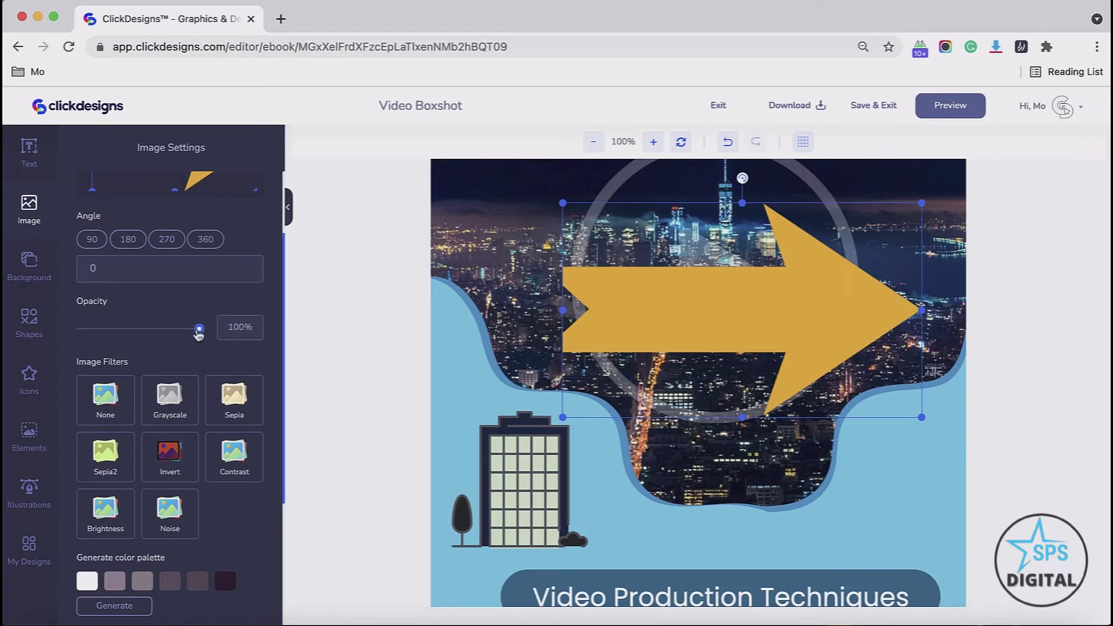
pyautogui.moveTo(199, 329); pyautogui.dragTo(152, 329)
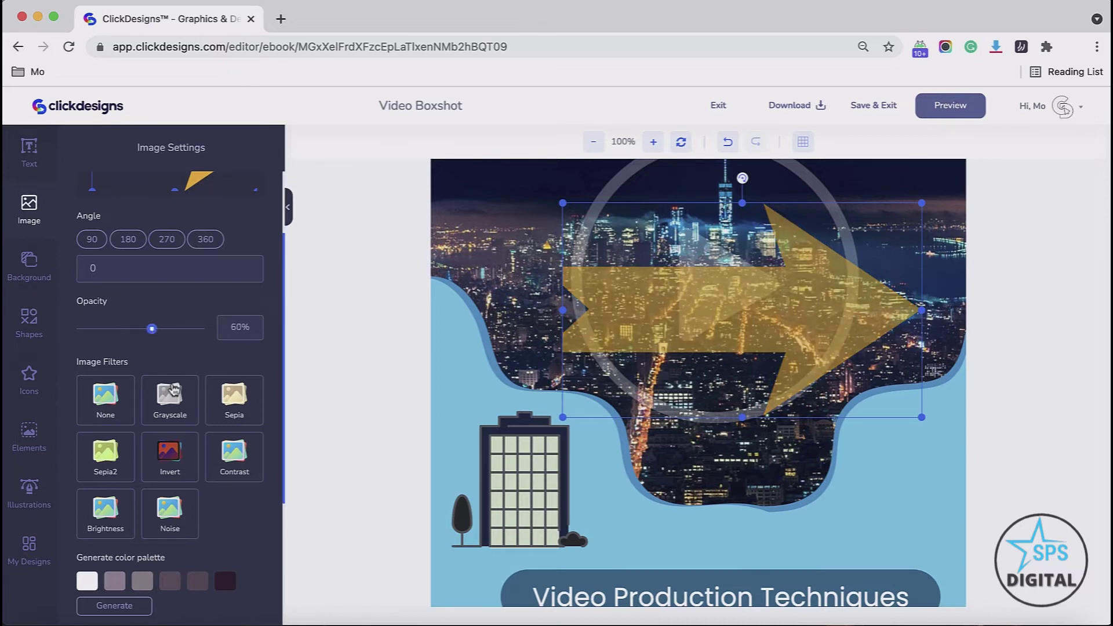
pyautogui.click(174, 392)
pyautogui.click(234, 397)
pyautogui.scroll(-2, 192, 406)
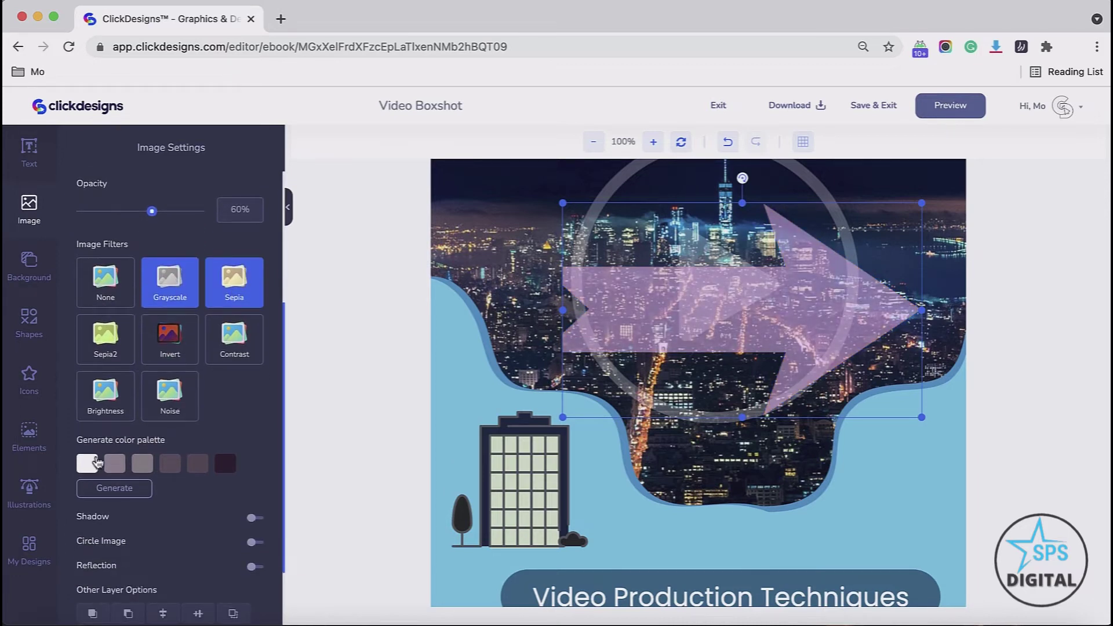
pyautogui.scroll(-1, 168, 457)
# Generate a colour palette from the arrow, and try then undo a shadow and circle crop
pyautogui.click(141, 481)
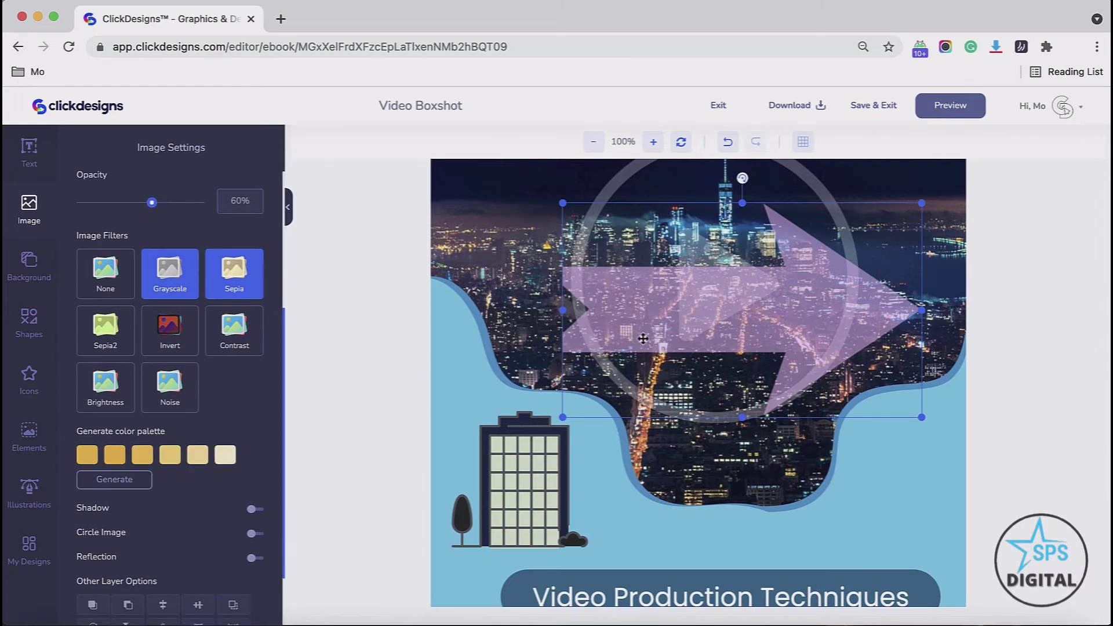
pyautogui.moveTo(116, 463)
pyautogui.scroll(-3, 209, 409)
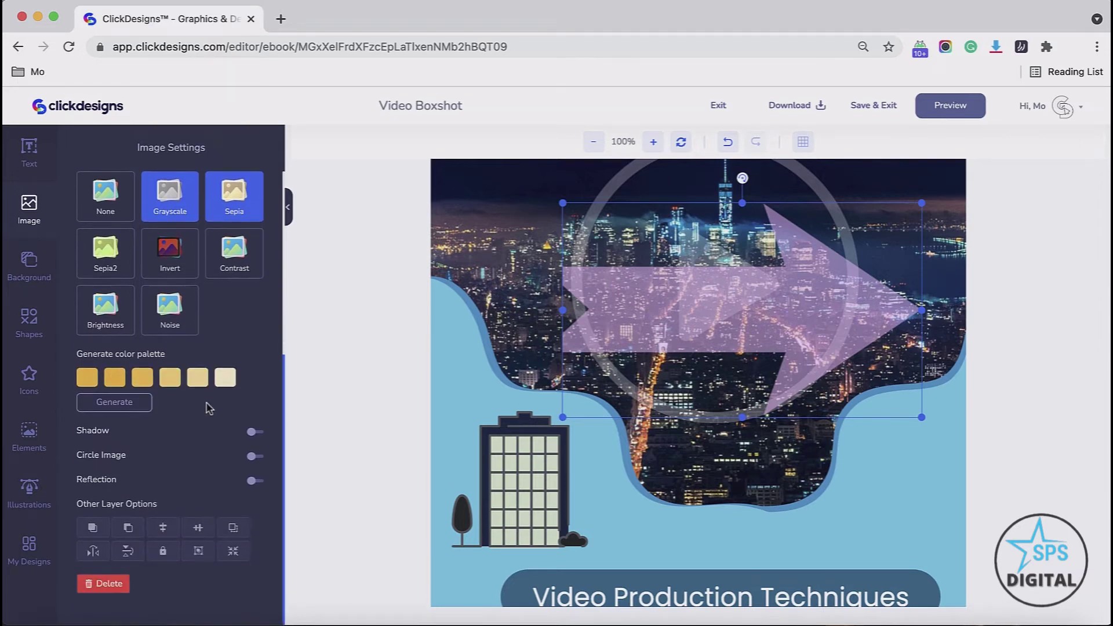
pyautogui.click(255, 432)
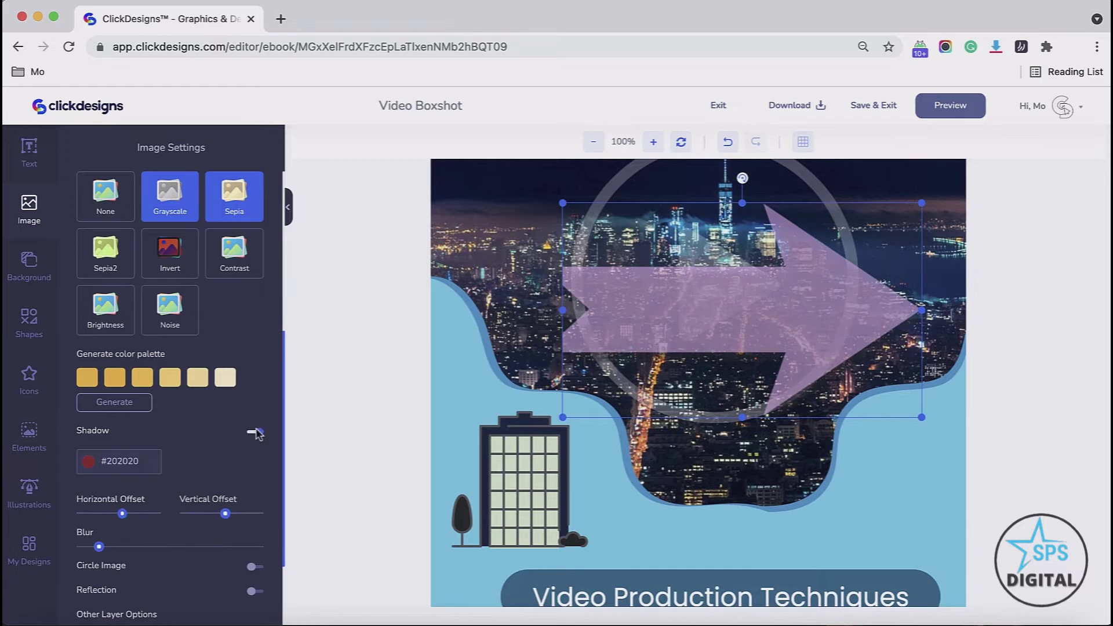
pyautogui.click(253, 432)
pyautogui.click(255, 458)
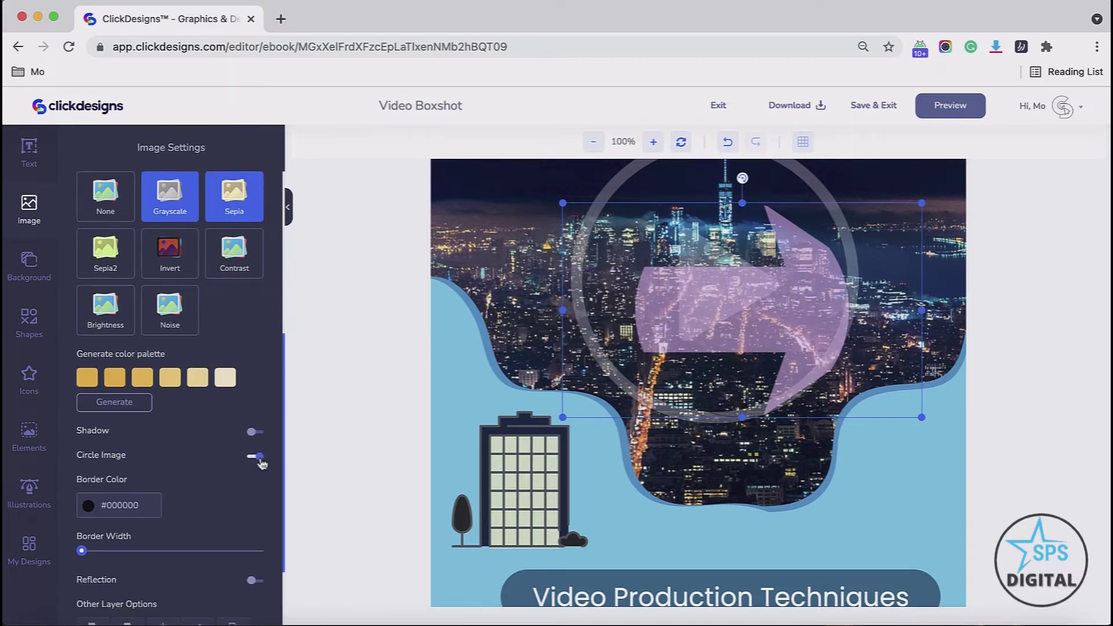
pyautogui.click(256, 457)
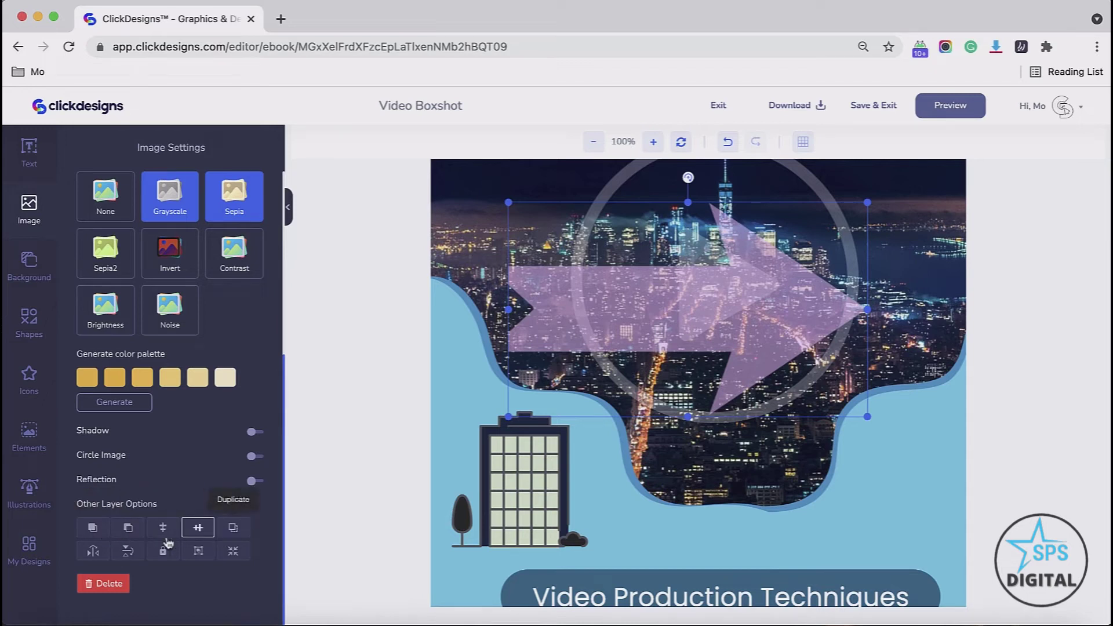
# Give the arrow a reflection at 27% opacity and position 125, then delete the arrow
pyautogui.click(256, 482)
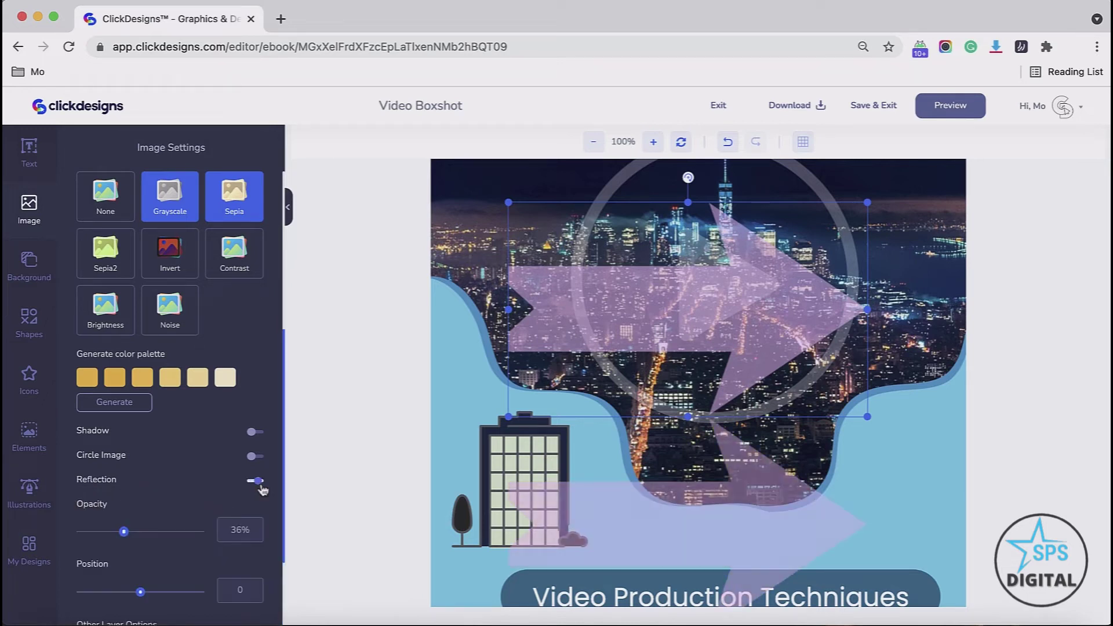
pyautogui.click(255, 481)
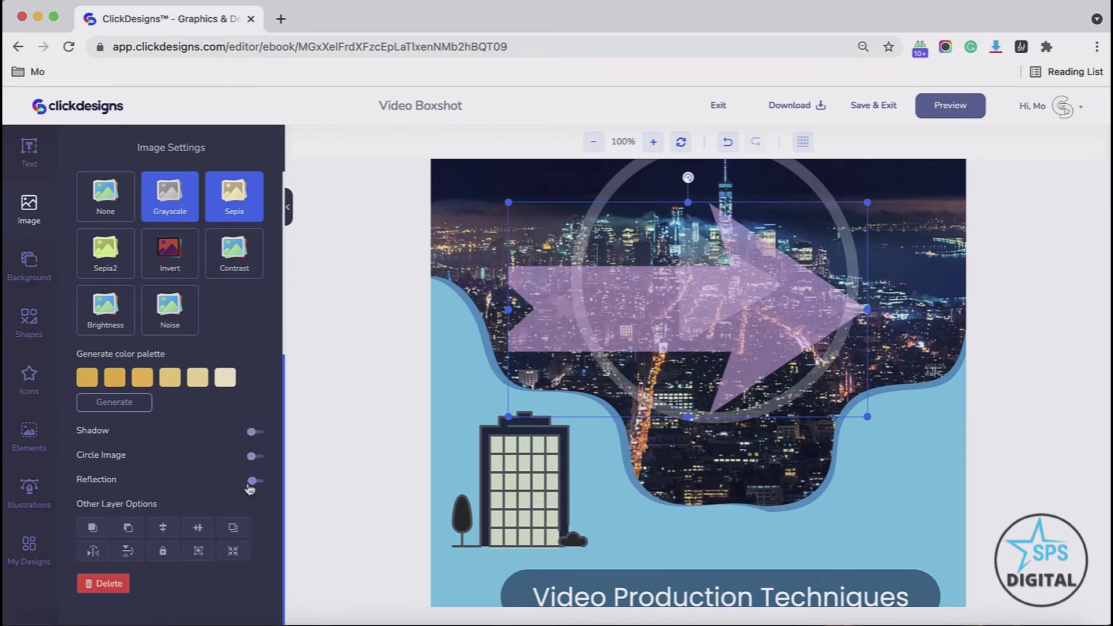
pyautogui.click(256, 482)
pyautogui.scroll(-2, 174, 487)
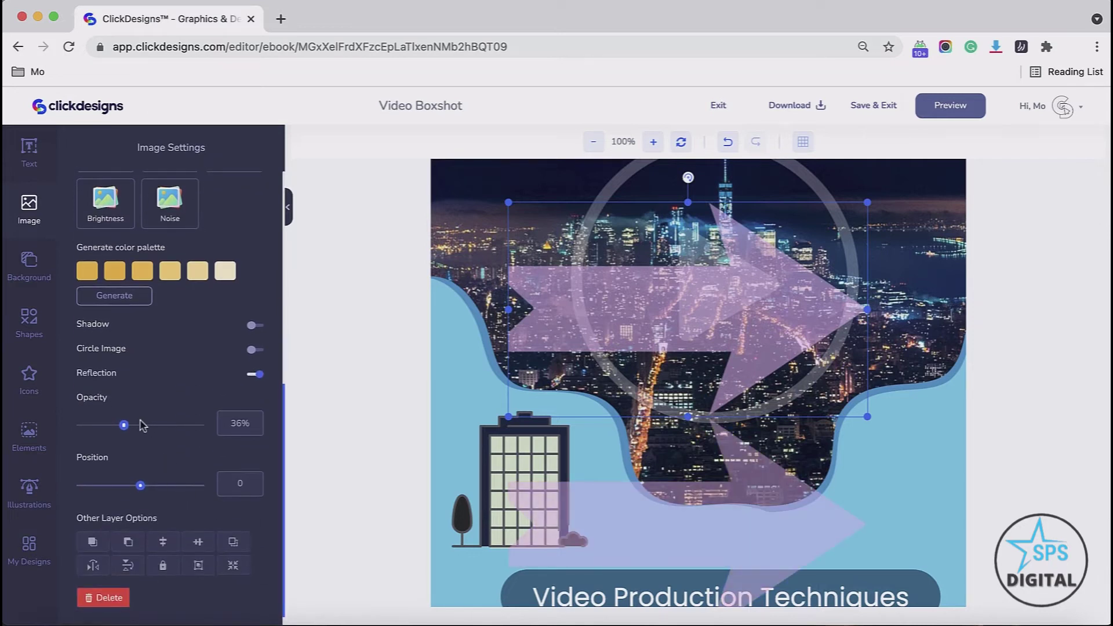
pyautogui.moveTo(125, 428)
pyautogui.mouseDown()
pyautogui.moveTo(185, 428)
pyautogui.moveTo(114, 428)
pyautogui.mouseUp()
pyautogui.moveTo(145, 491); pyautogui.dragTo(179, 488)
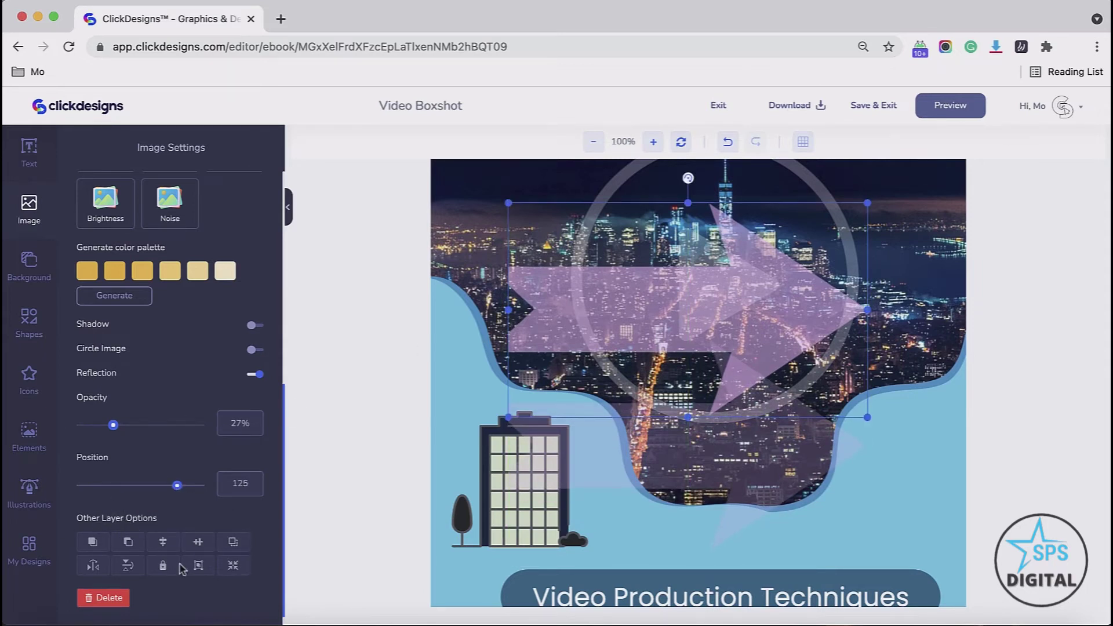
pyautogui.press('Delete')
pyautogui.click(32, 490)
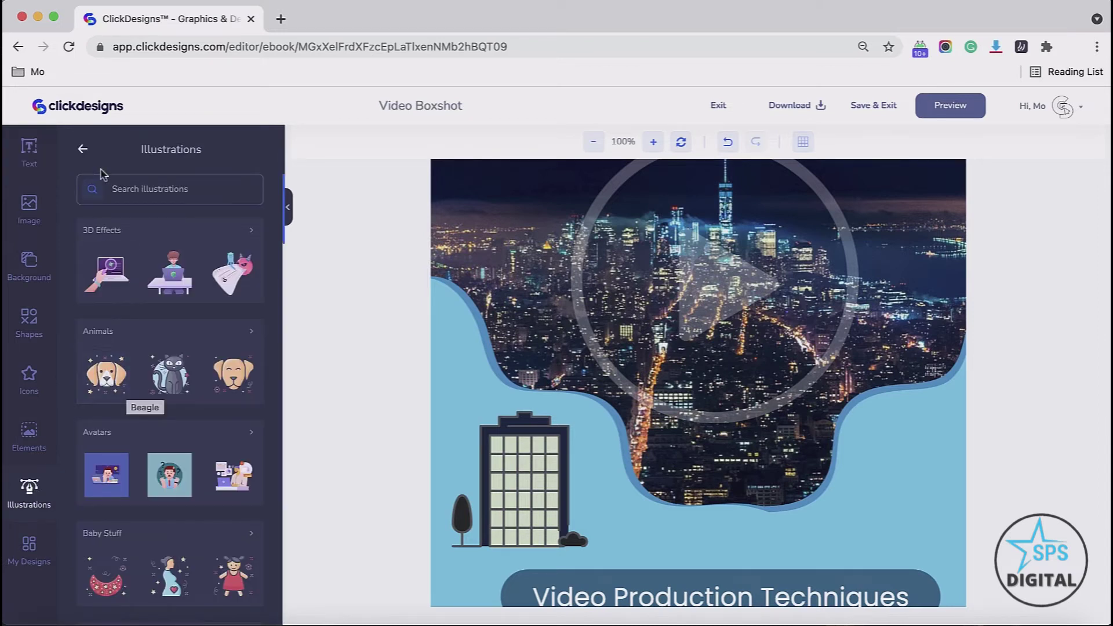
# Search illustrations for 'work' and place the desk-worker illustration at the cover's lower right
pyautogui.click(140, 191)
pyautogui.write('work')
pyautogui.press('Return')
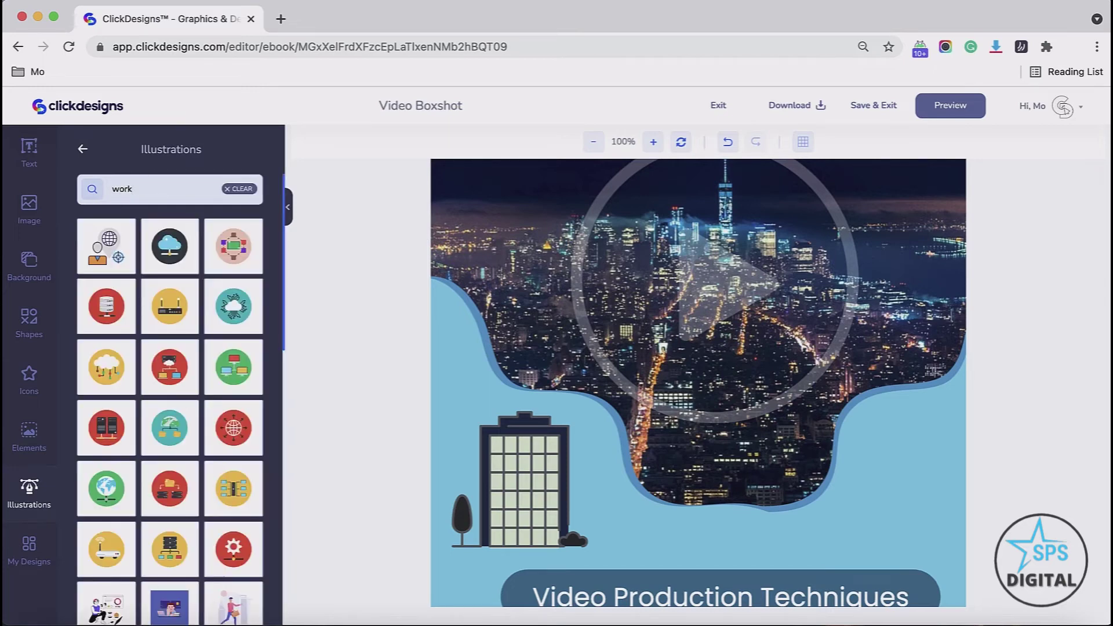
pyautogui.scroll(-3, 168, 372)
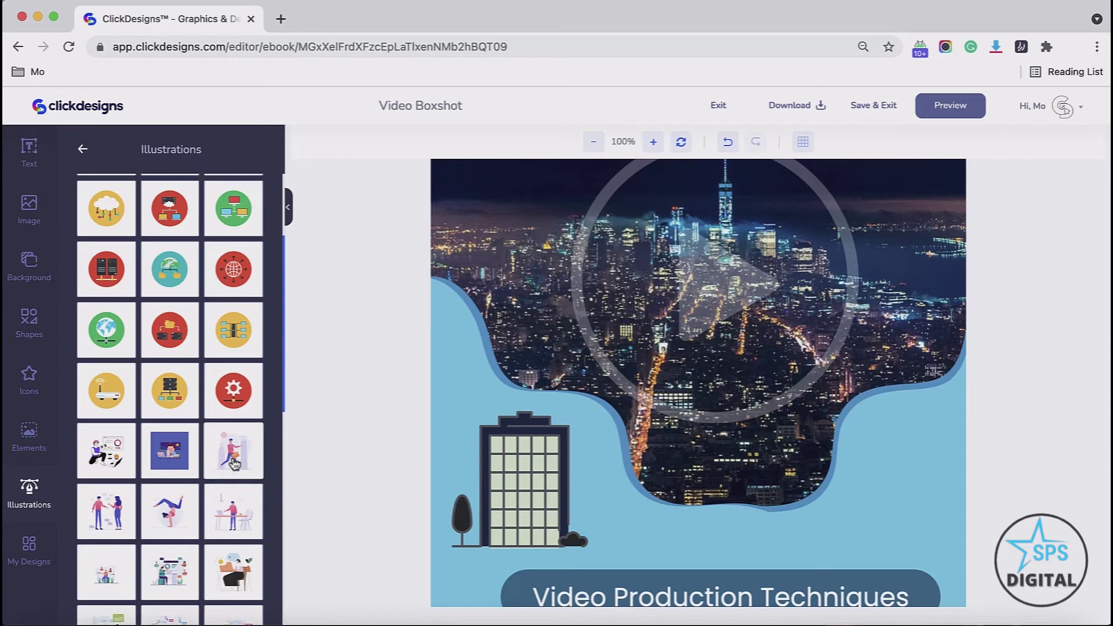
pyautogui.click(239, 502)
pyautogui.moveTo(701, 261); pyautogui.dragTo(812, 447)
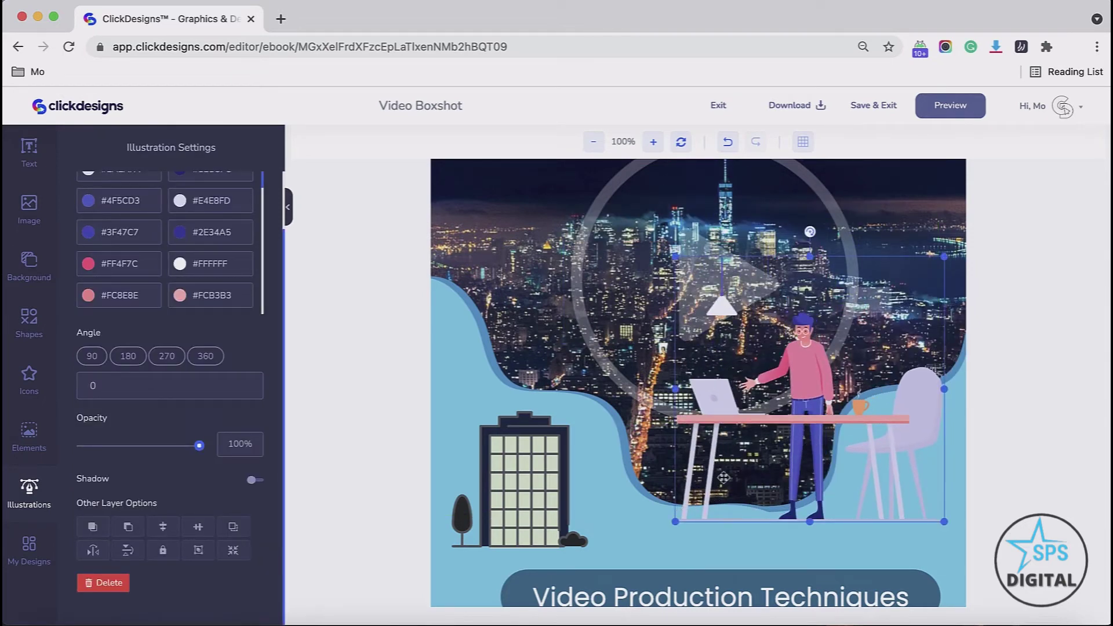
# Recolour #FCB3B3 to dark red #802424, #FC8E8E to blue-violet, and #EAEAFA to navy #131355
pyautogui.scroll(3, 200, 251)
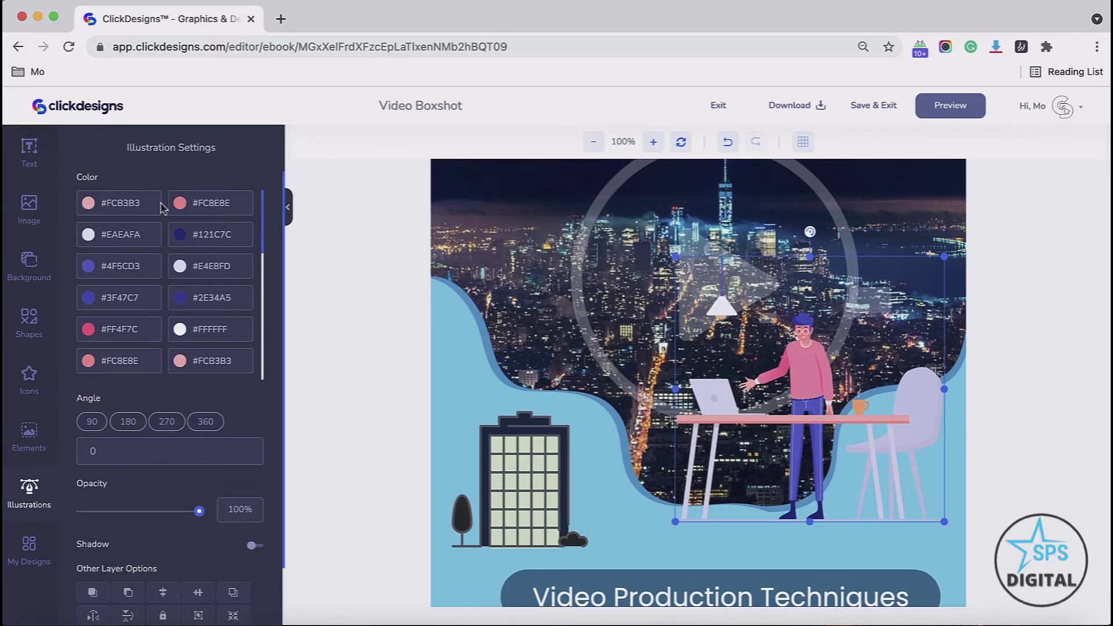
pyautogui.click(91, 205)
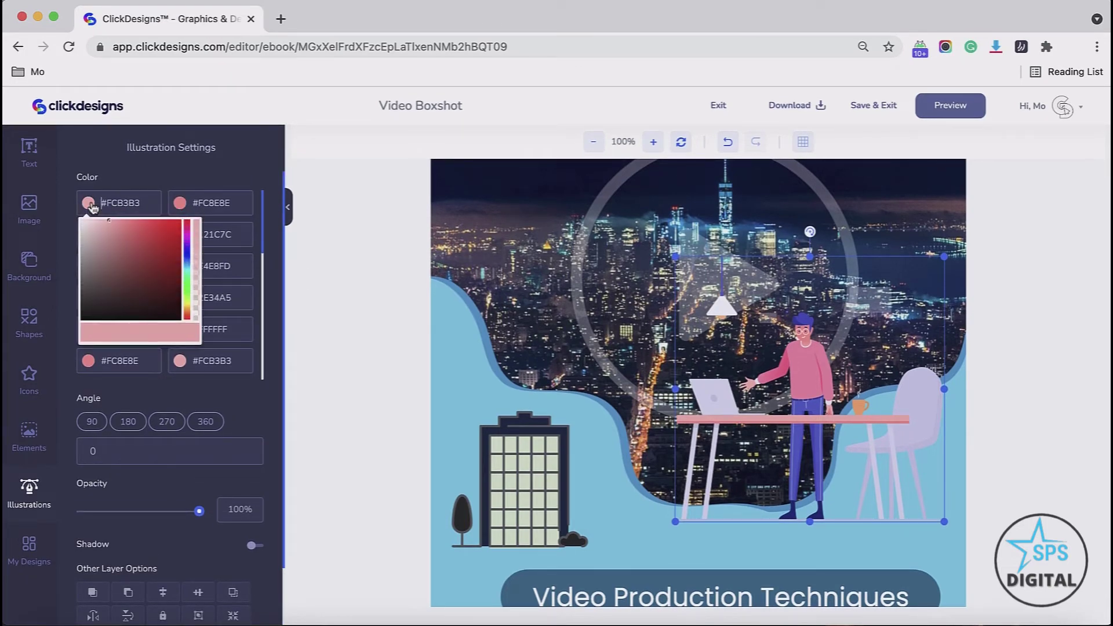
pyautogui.click(153, 270)
pyautogui.click(181, 204)
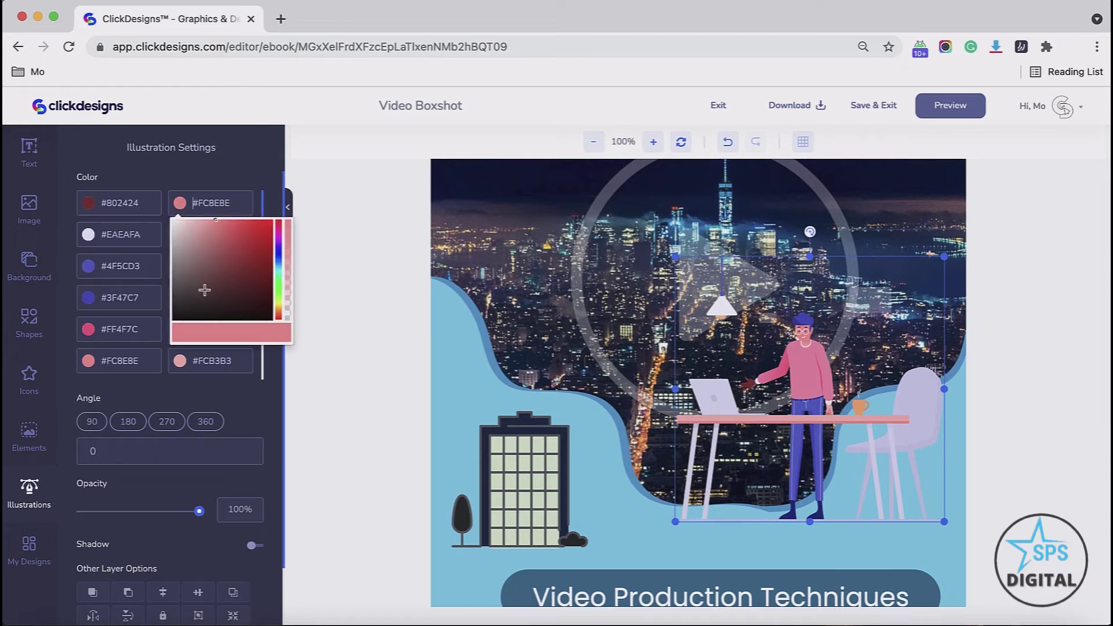
pyautogui.click(275, 253)
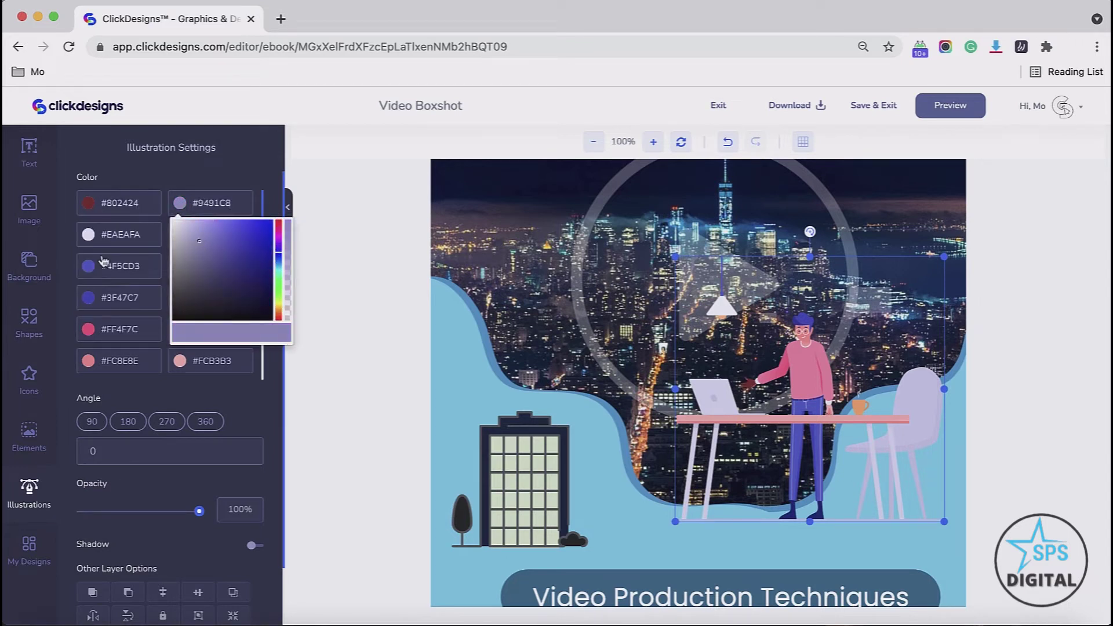
pyautogui.click(88, 235)
pyautogui.click(159, 319)
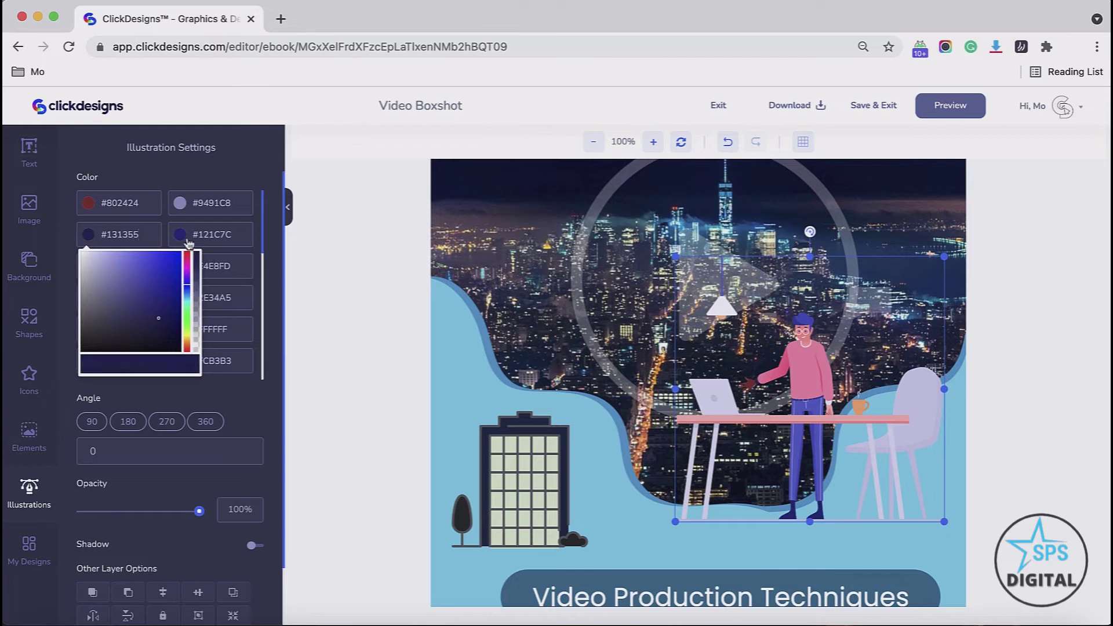
# Make the shoes green #308E41, the trousers #8089D9, and #E4E8FD become #5F678D
pyautogui.click(180, 234)
pyautogui.click(278, 315)
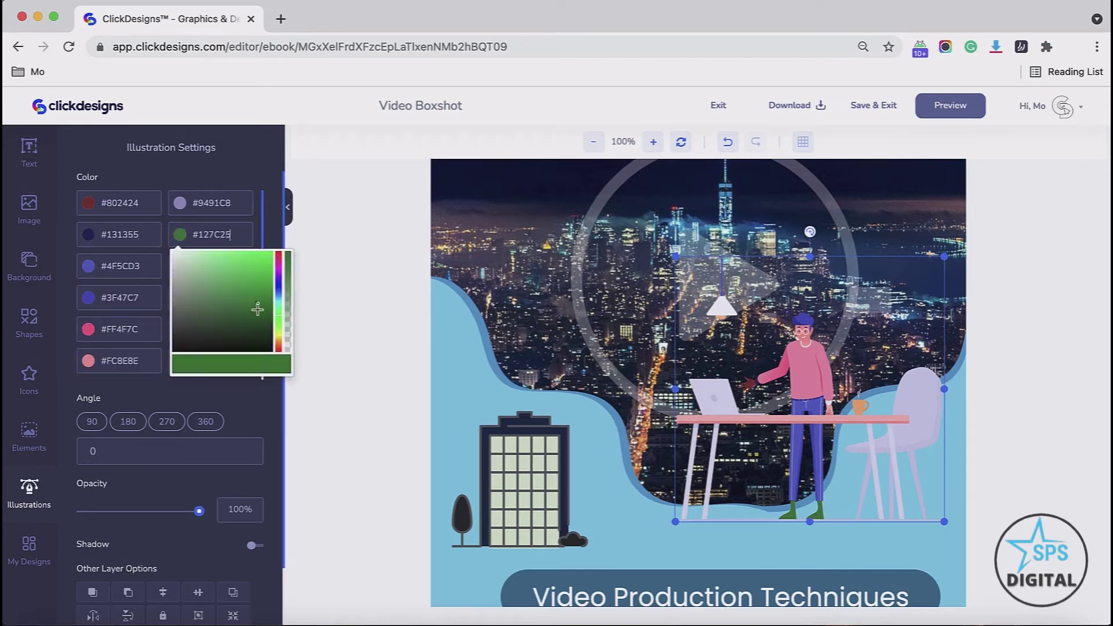
pyautogui.click(239, 296)
pyautogui.click(102, 274)
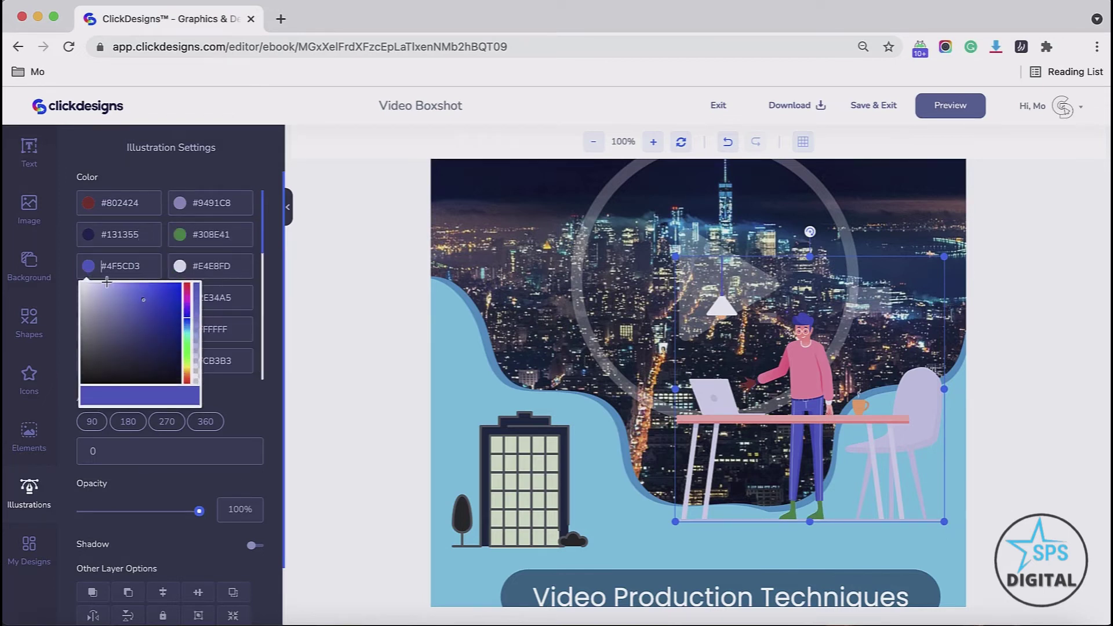
pyautogui.click(150, 317)
pyautogui.click(122, 300)
pyautogui.click(185, 273)
pyautogui.click(204, 309)
# Recolour the remaining parts to #2F3153, #4D2828, #DFA5A5 and #A16A6A, keeping 100% opacity
pyautogui.click(88, 297)
pyautogui.click(124, 384)
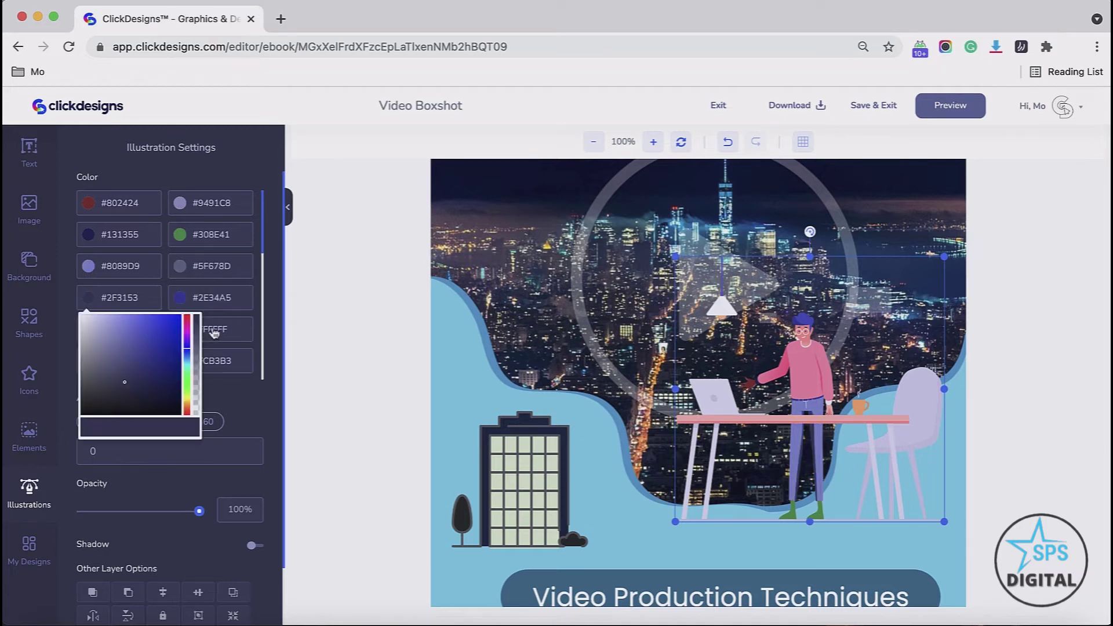
pyautogui.click(180, 329)
pyautogui.click(220, 417)
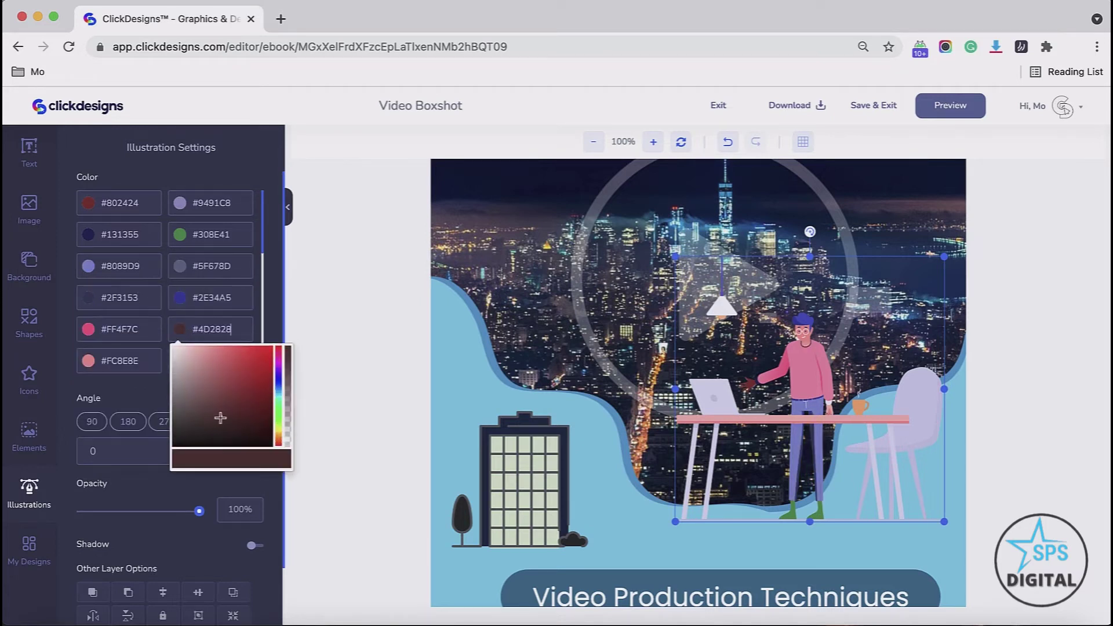
pyautogui.click(89, 360)
pyautogui.click(107, 392)
pyautogui.click(180, 361)
pyautogui.click(280, 365)
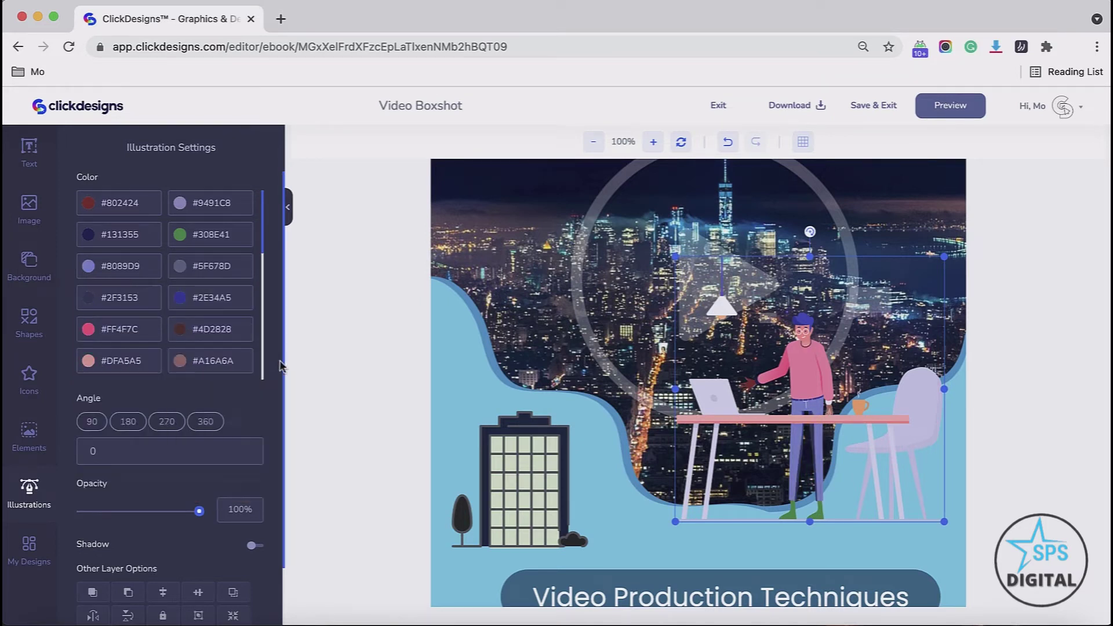
pyautogui.scroll(-3, 229, 366)
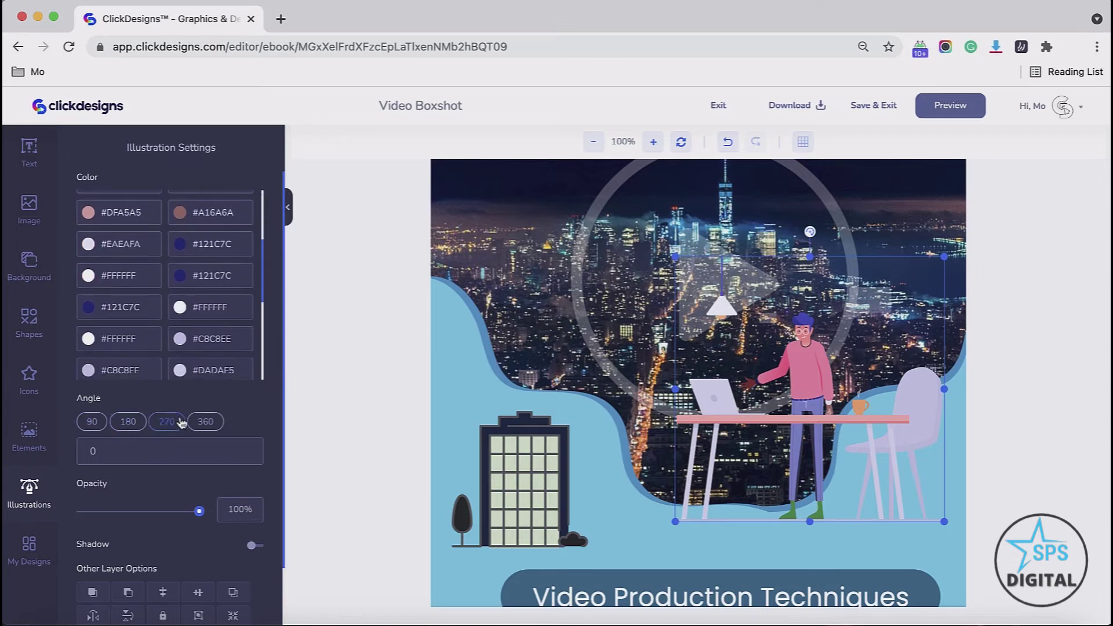
pyautogui.scroll(-2, 99, 430)
pyautogui.moveTo(189, 450)
pyautogui.mouseDown()
pyautogui.moveTo(171, 452)
pyautogui.moveTo(204, 456)
pyautogui.mouseUp()
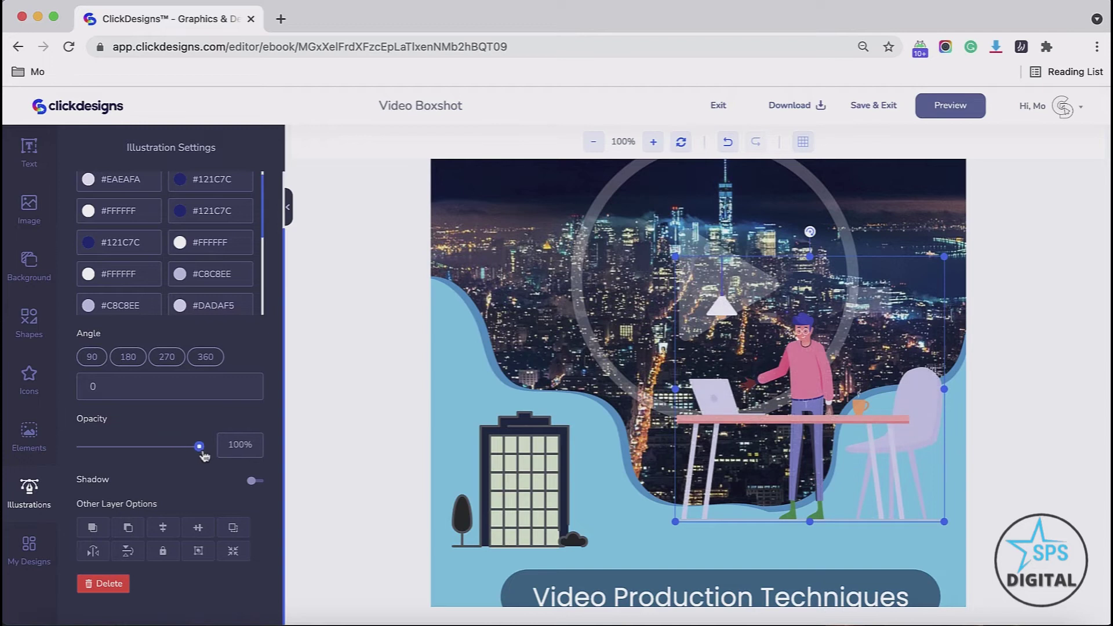
# Add a blurred bright red #CE0101 shadow behind the desk-worker illustration
pyautogui.click(256, 481)
pyautogui.scroll(-2, 197, 423)
pyautogui.click(90, 430)
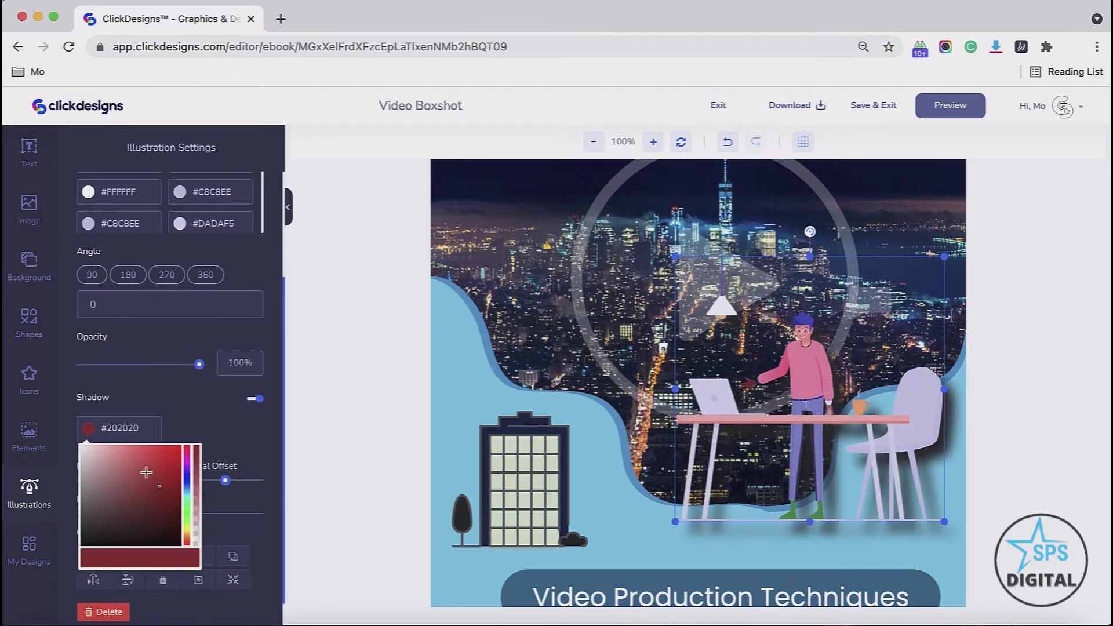
pyautogui.moveTo(119, 464); pyautogui.dragTo(158, 485)
pyautogui.scroll(-1, 123, 454)
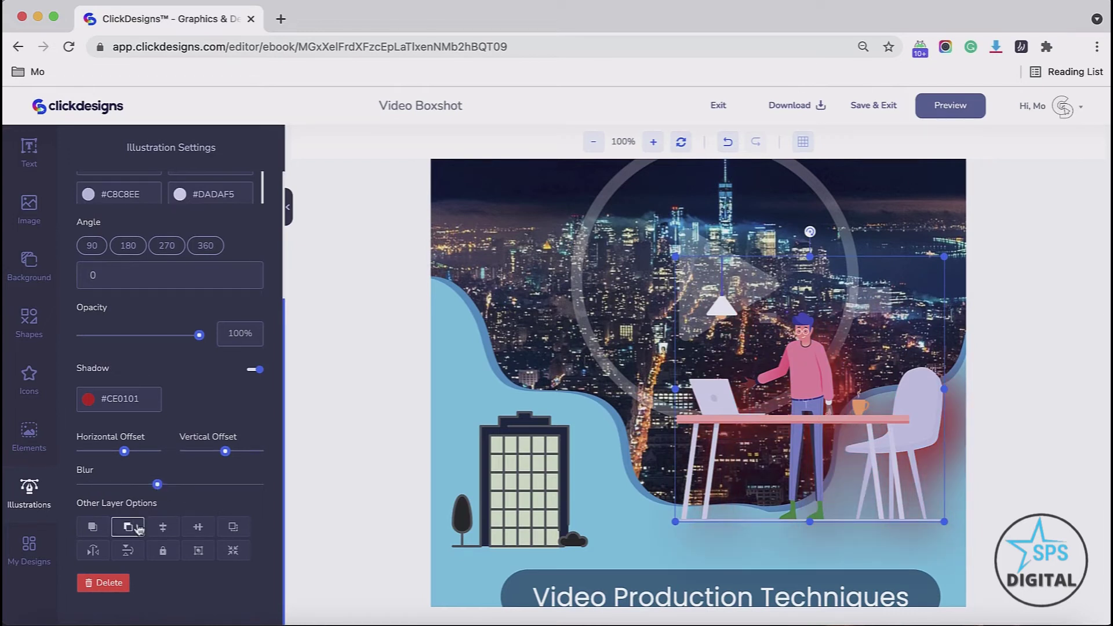